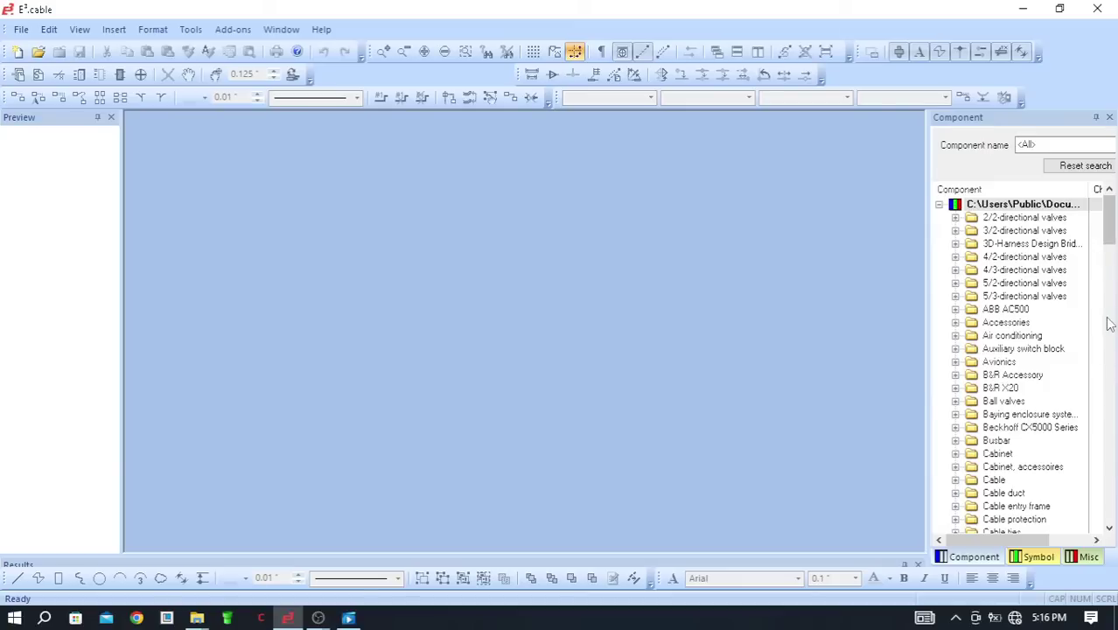
# - Browse the Component, Symbol and Miscellaneous library panels and scroll through the component list
pyautogui.click(991, 567)
pyautogui.click(1037, 560)
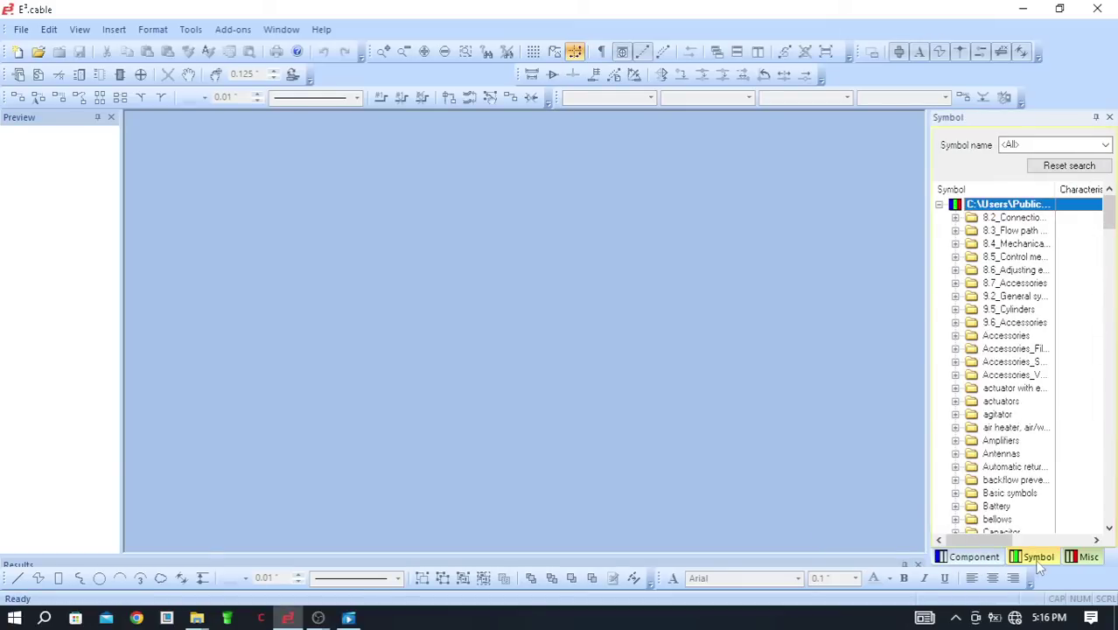
pyautogui.click(1091, 562)
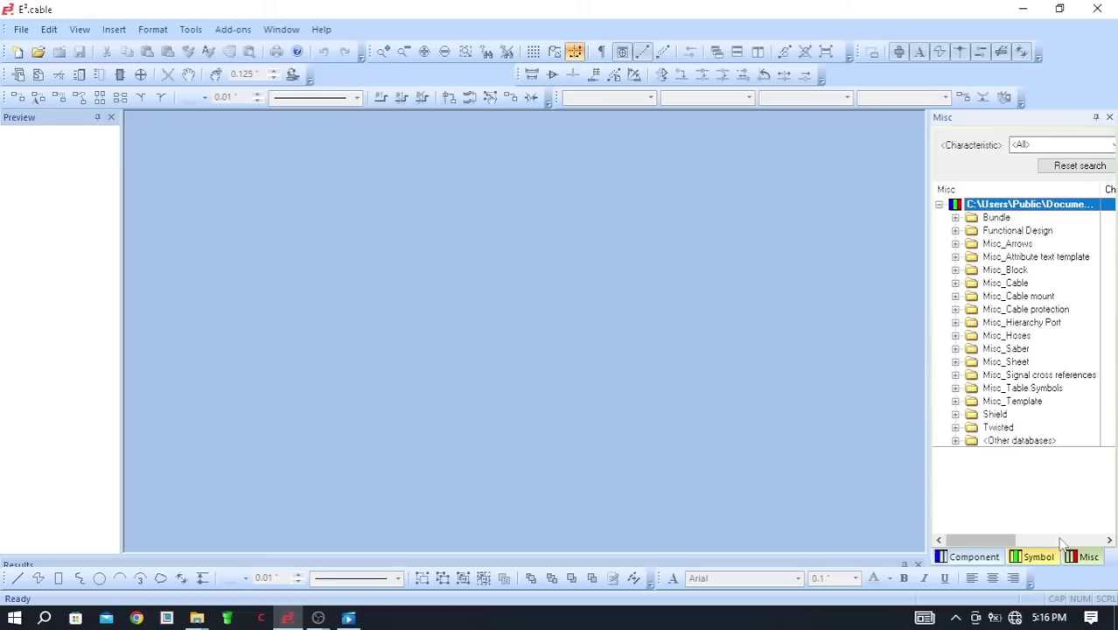
pyautogui.click(987, 564)
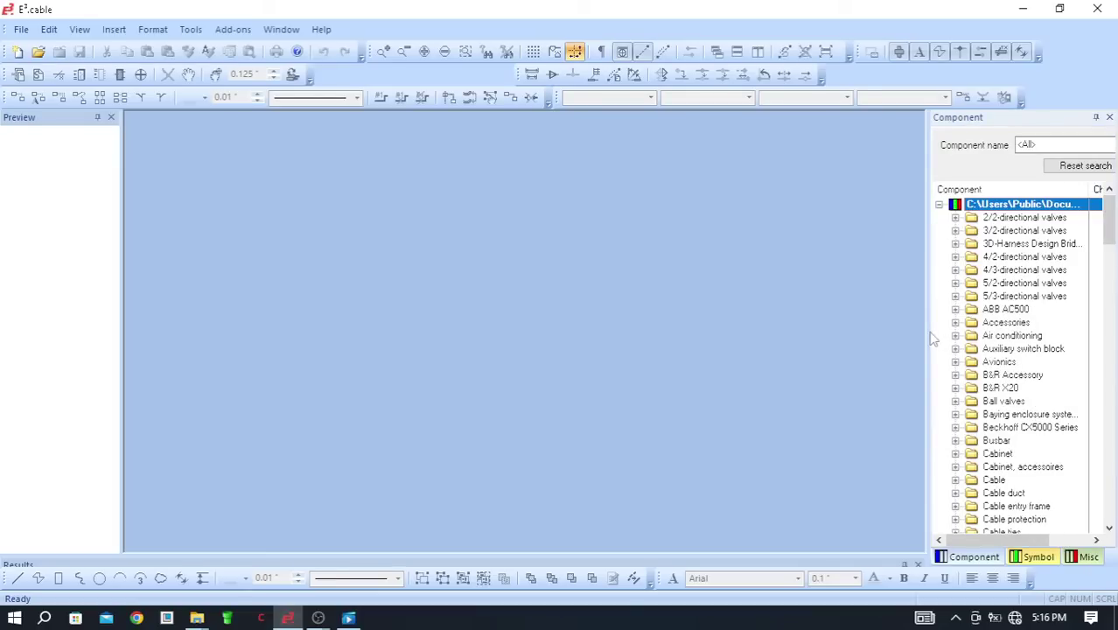
pyautogui.moveTo(1109, 226)
pyautogui.mouseDown()
pyautogui.moveTo(1111, 245)
pyautogui.moveTo(1110, 218)
pyautogui.mouseUp()
pyautogui.scroll(-2, 1002, 385)
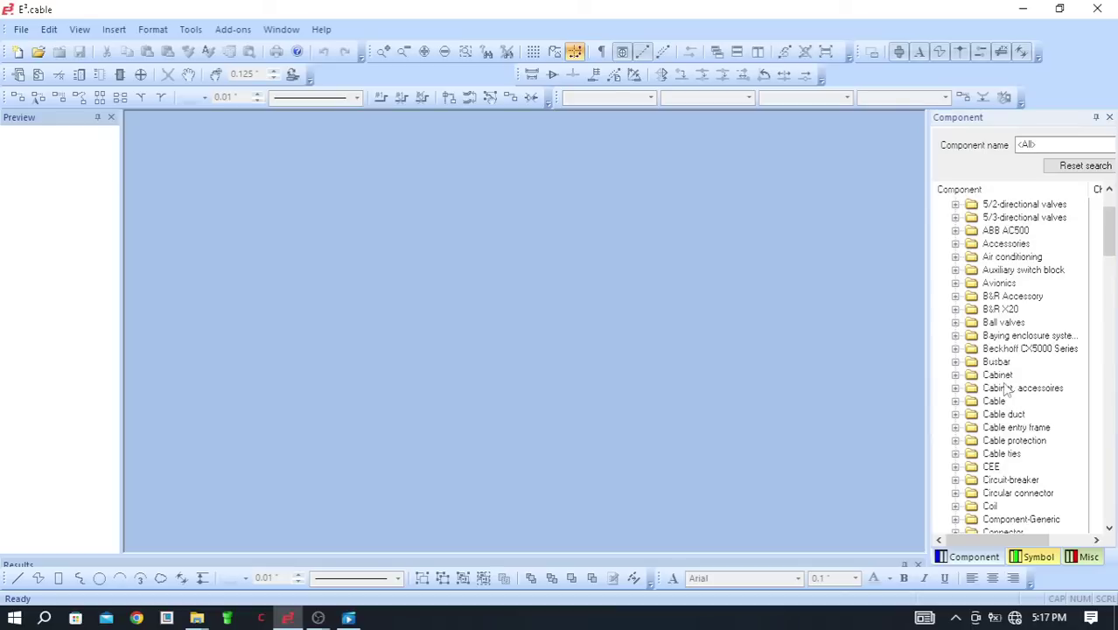
pyautogui.scroll(-1, 1006, 389)
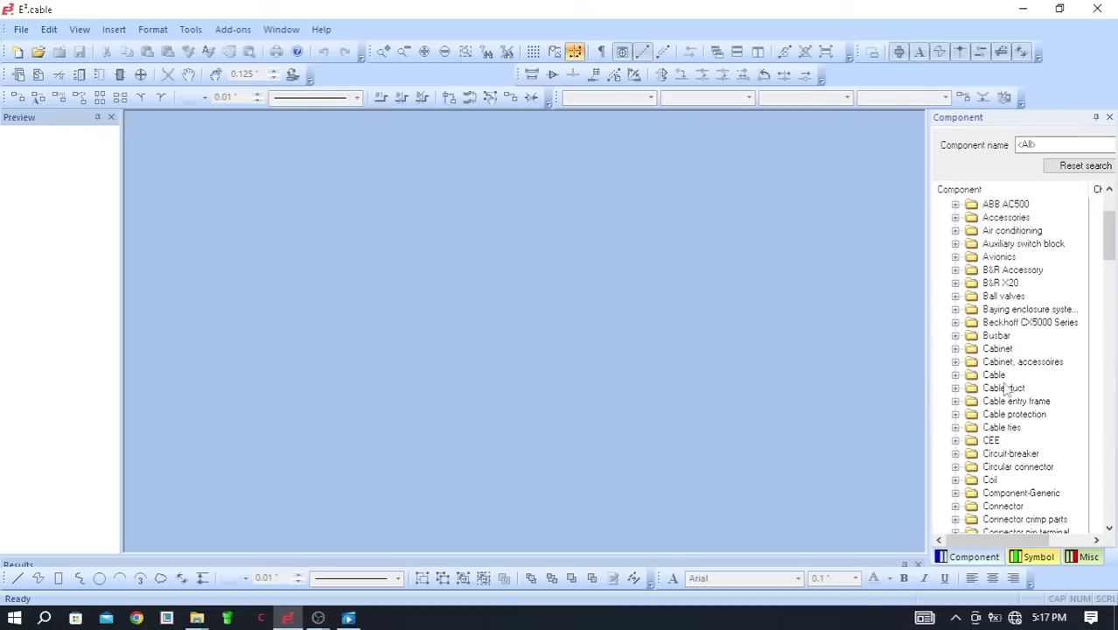
pyautogui.scroll(-1, 996, 378)
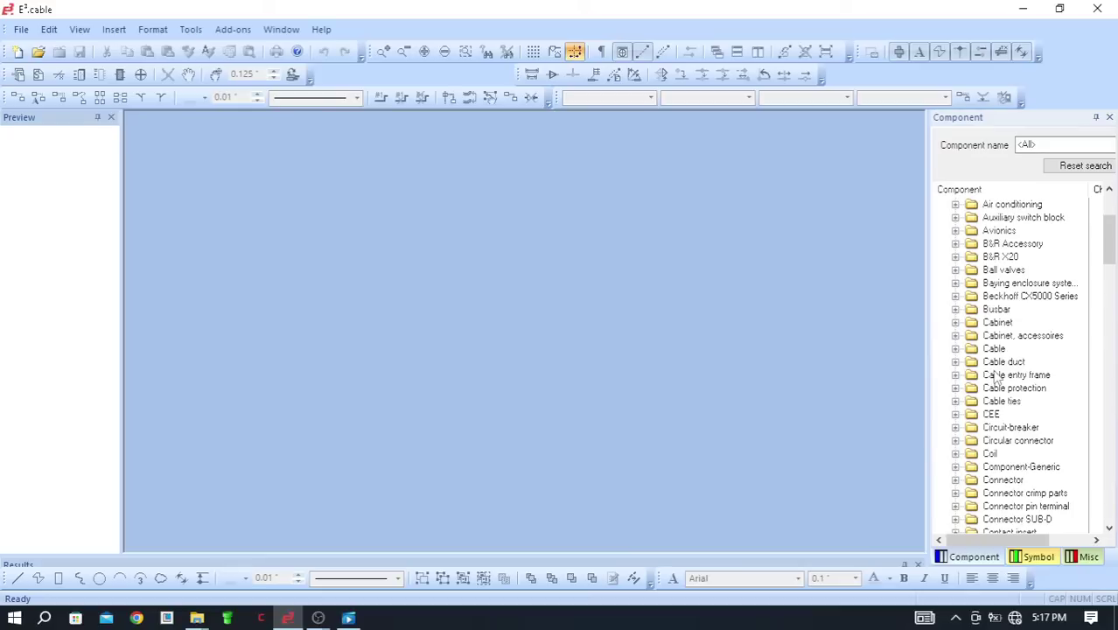
pyautogui.scroll(-2, 1026, 429)
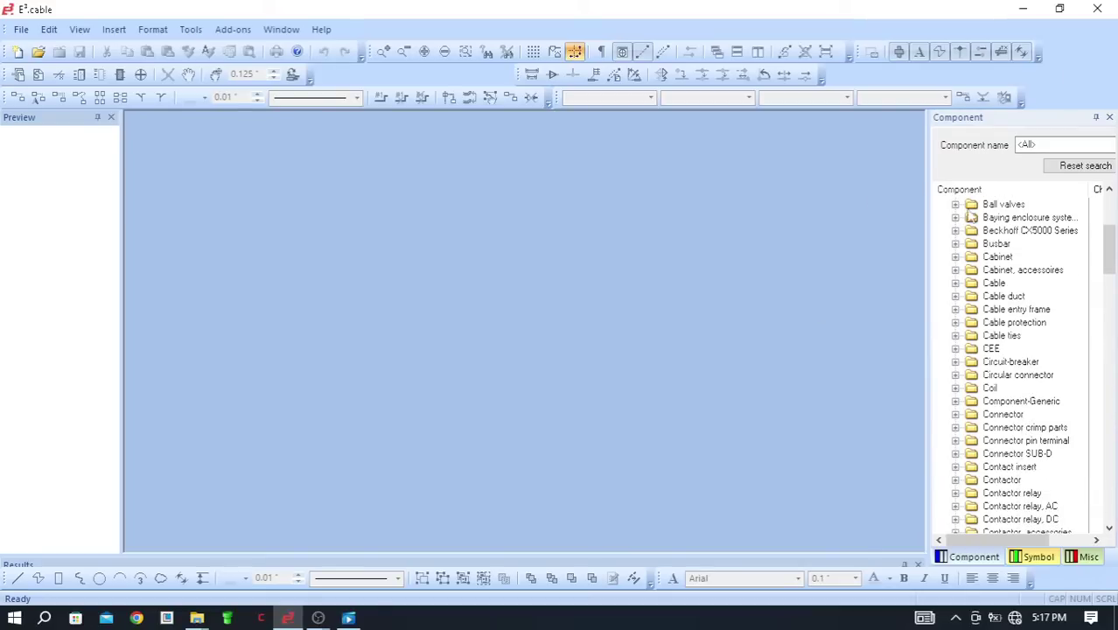
# - Switch between the library panels again and open the Contactor folder in the components
pyautogui.click(1039, 557)
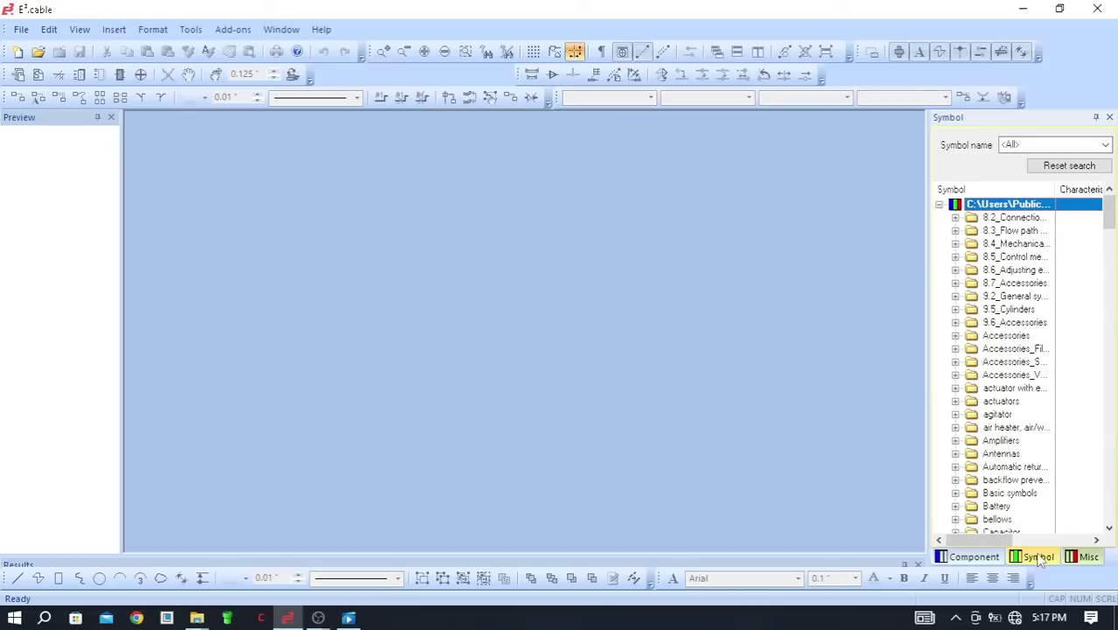
pyautogui.click(992, 560)
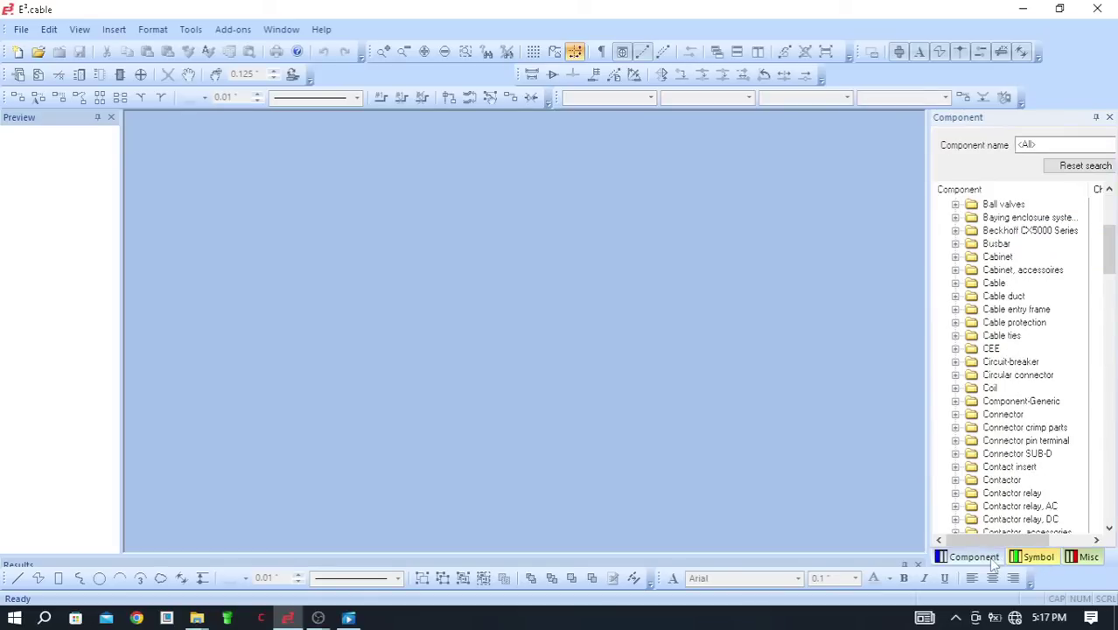
pyautogui.click(1083, 559)
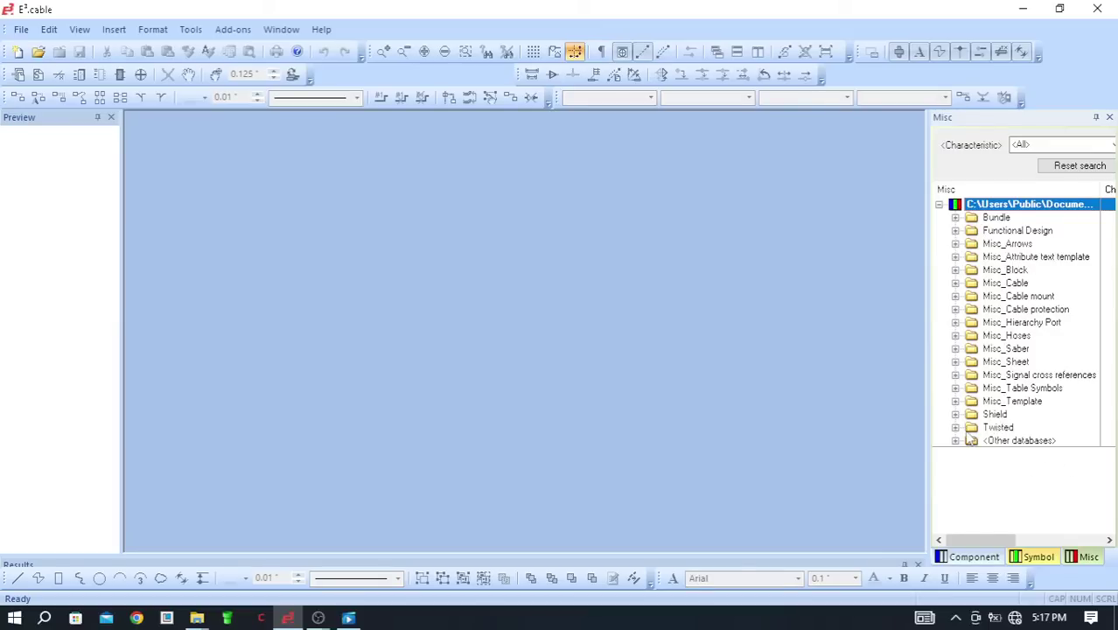
pyautogui.click(1034, 558)
pyautogui.click(986, 556)
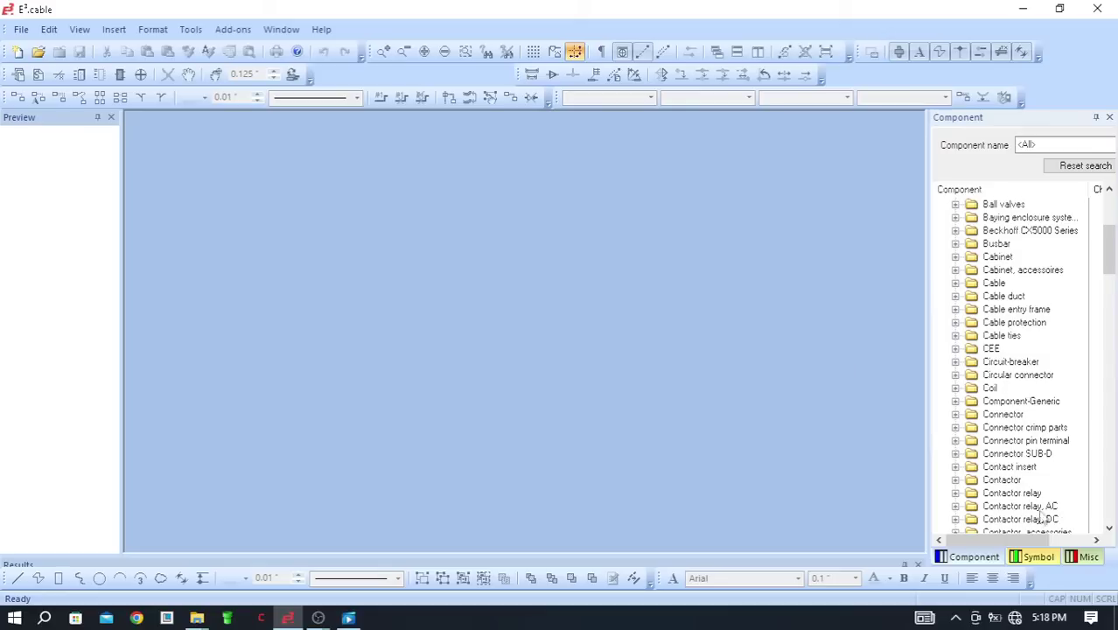
pyautogui.click(1084, 556)
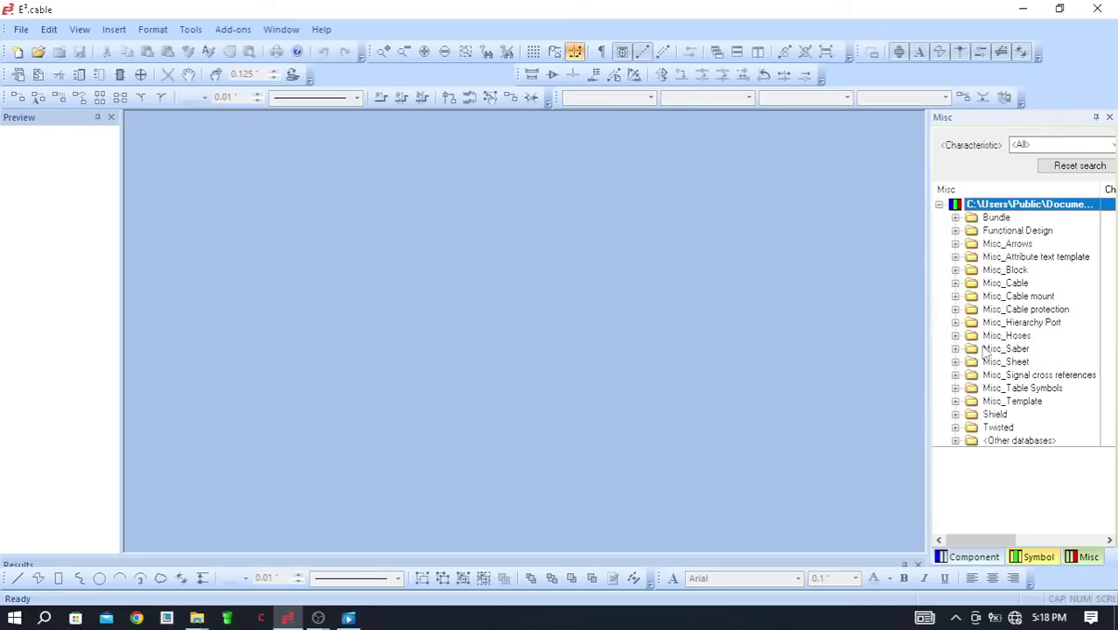
pyautogui.click(973, 556)
pyautogui.click(1109, 273)
pyautogui.moveTo(1111, 274); pyautogui.dragTo(1111, 278)
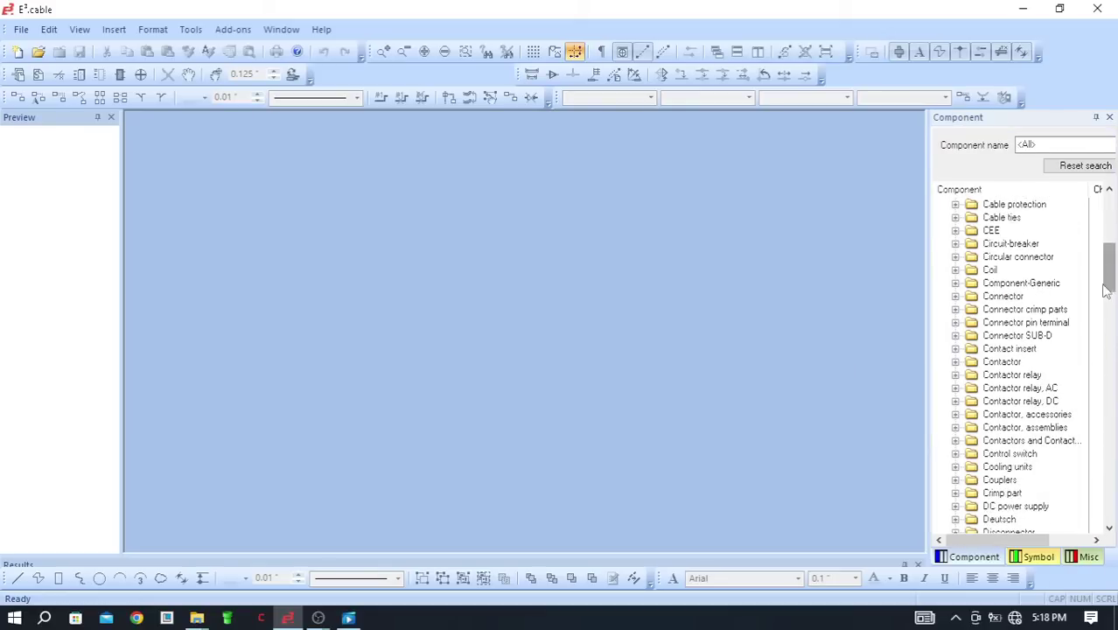
pyautogui.click(1020, 363)
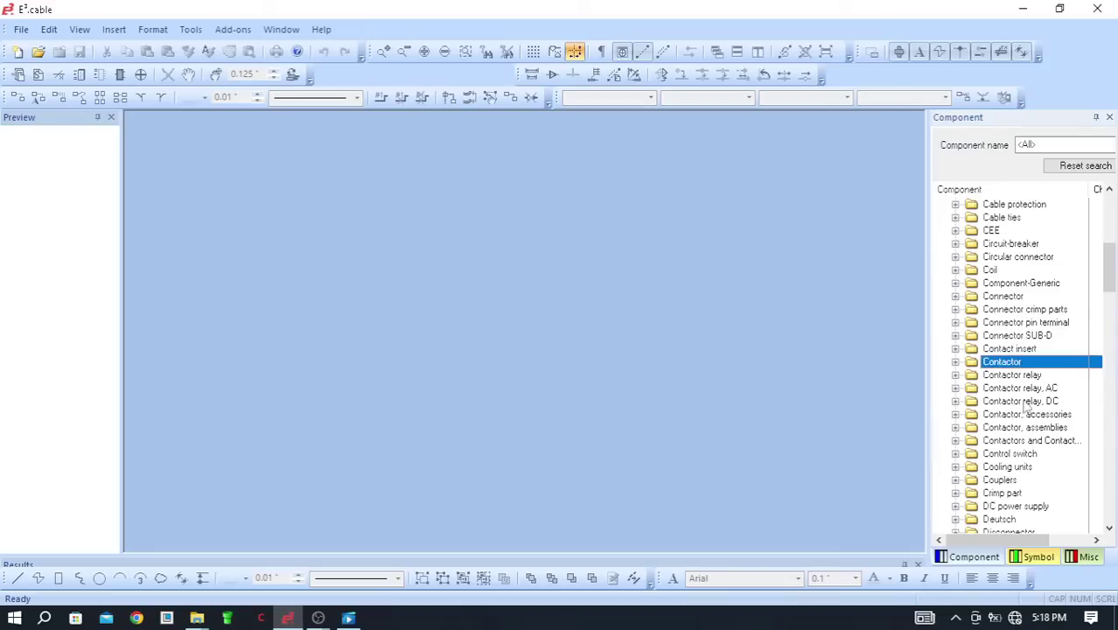
pyautogui.moveTo(1107, 284); pyautogui.dragTo(1107, 291)
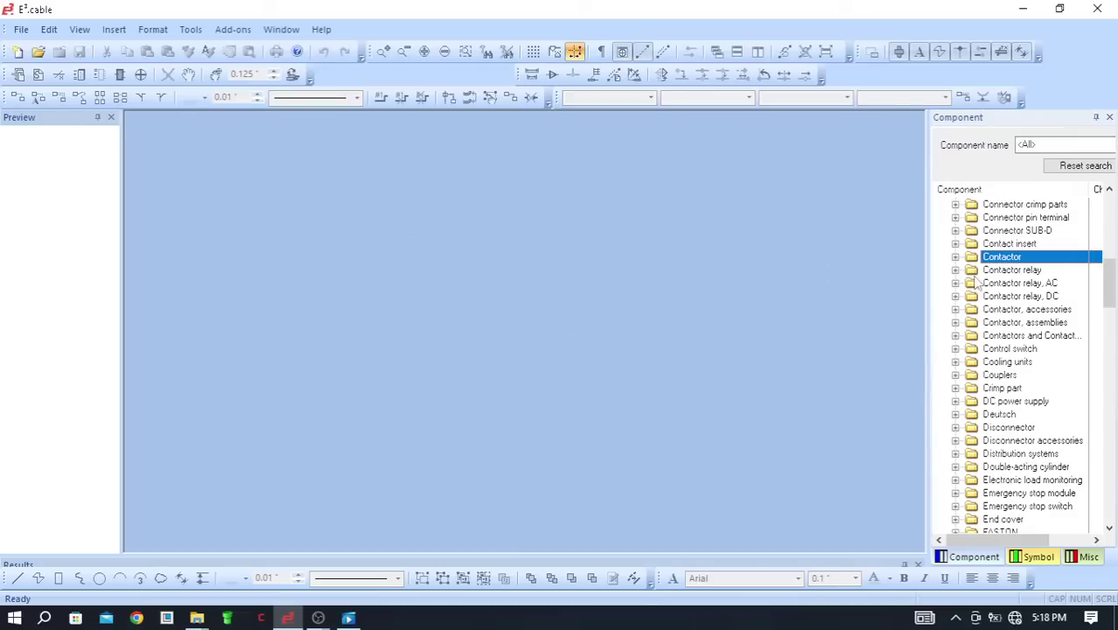
pyautogui.moveTo(1109, 297); pyautogui.dragTo(1113, 498)
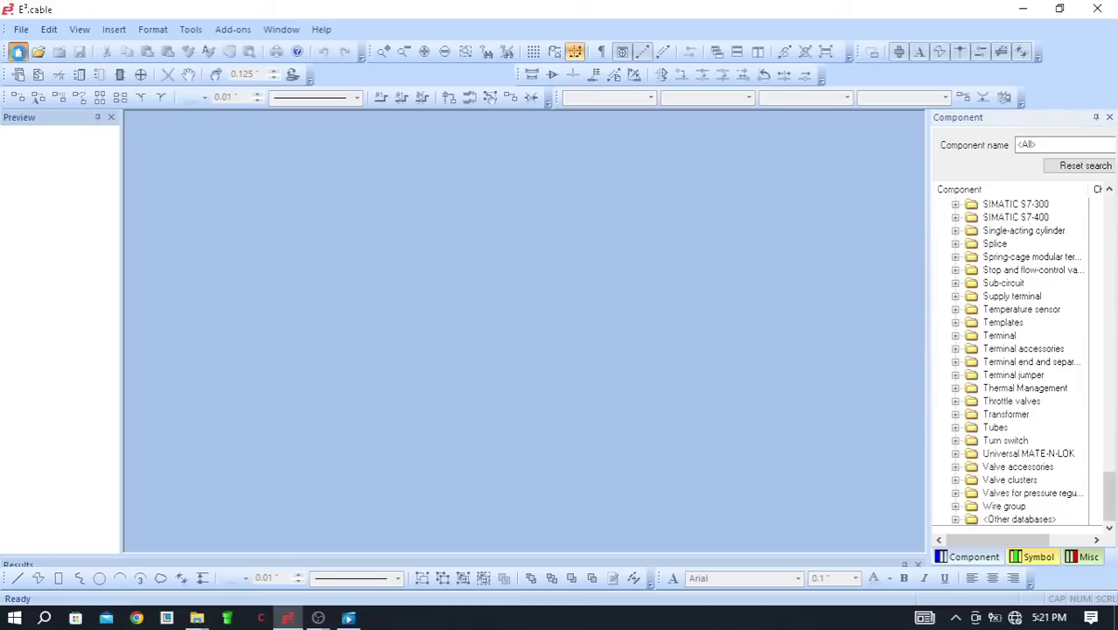
# - Create a new untitled project and open its sheet 1 with the empty drawing frame
pyautogui.click(18, 52)
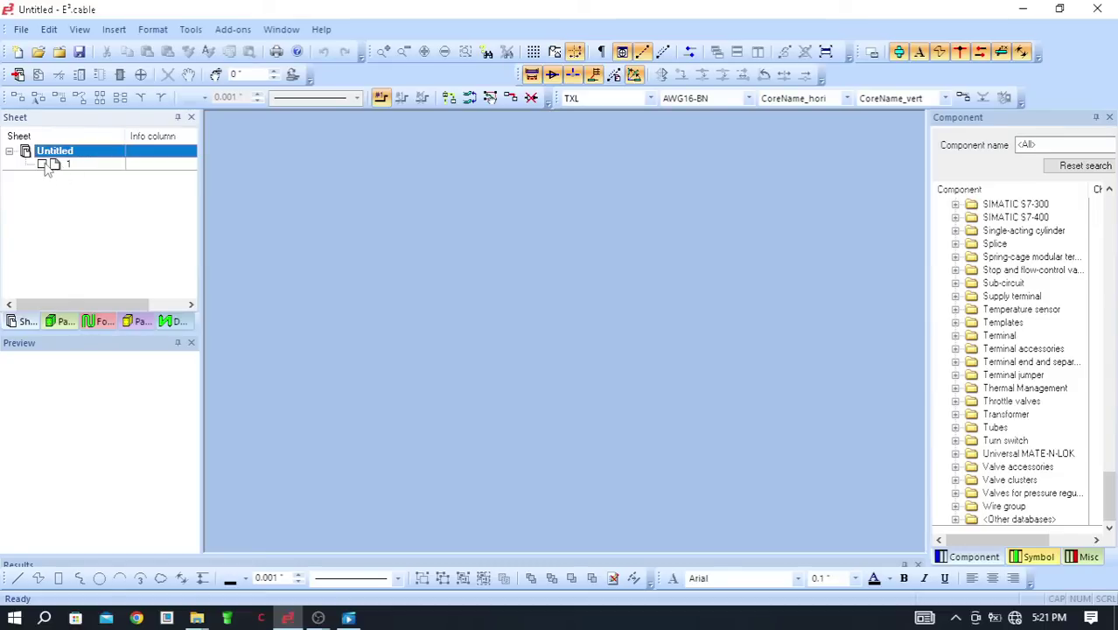
pyautogui.doubleClick(48, 166)
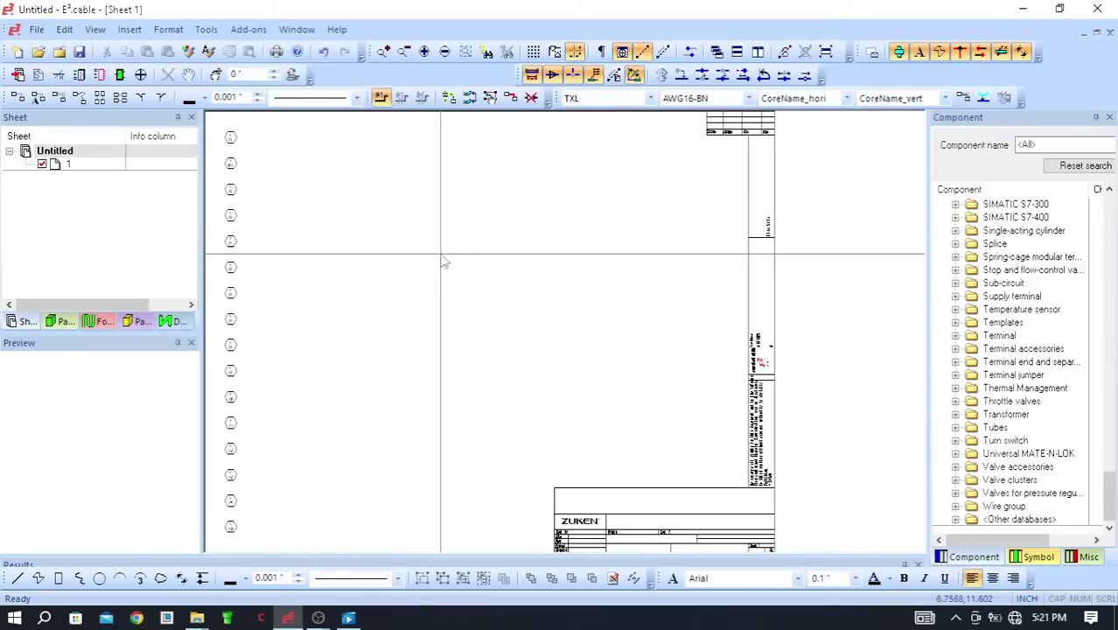
pyautogui.scroll(1, 473, 262)
pyautogui.scroll(-1, 534, 268)
pyautogui.scroll(1, 380, 313)
pyautogui.scroll(-1, 380, 313)
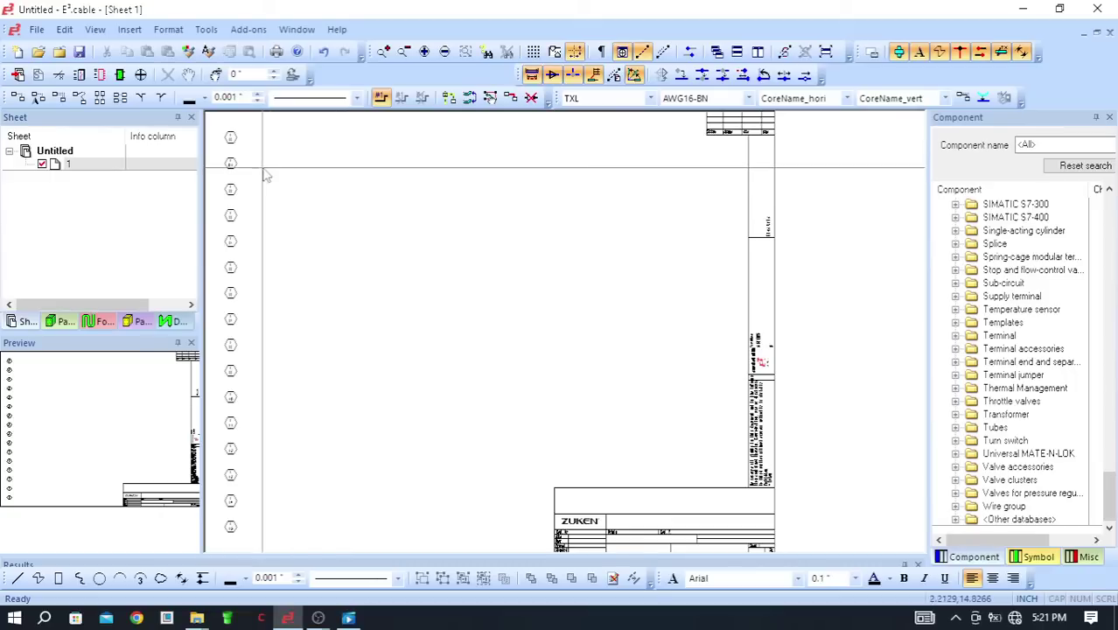
# - Insert a new sheet named xyz after sheet 1, leaving the location empty
pyautogui.click(84, 166)
pyautogui.rightClick(84, 166)
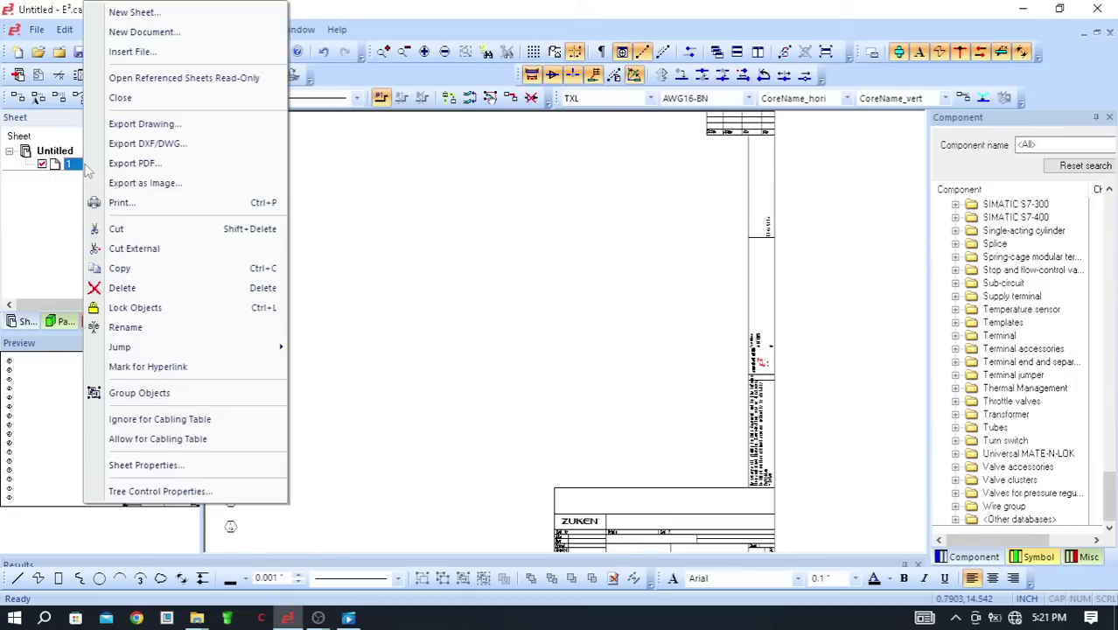
pyautogui.click(131, 10)
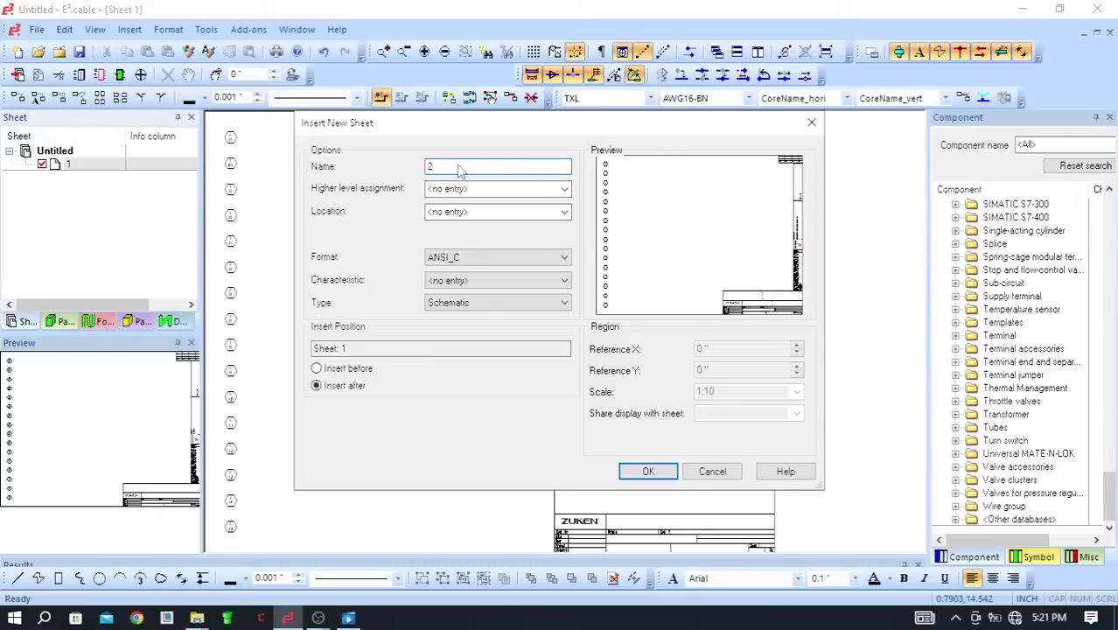
pyautogui.write('xyz')
pyautogui.click(534, 211)
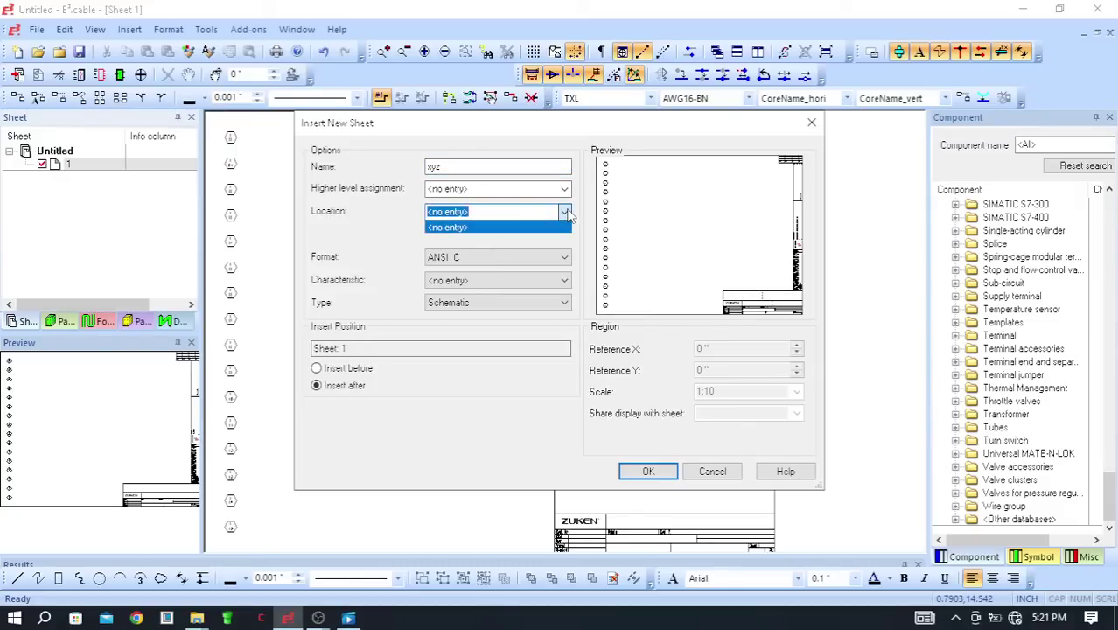
pyautogui.click(341, 253)
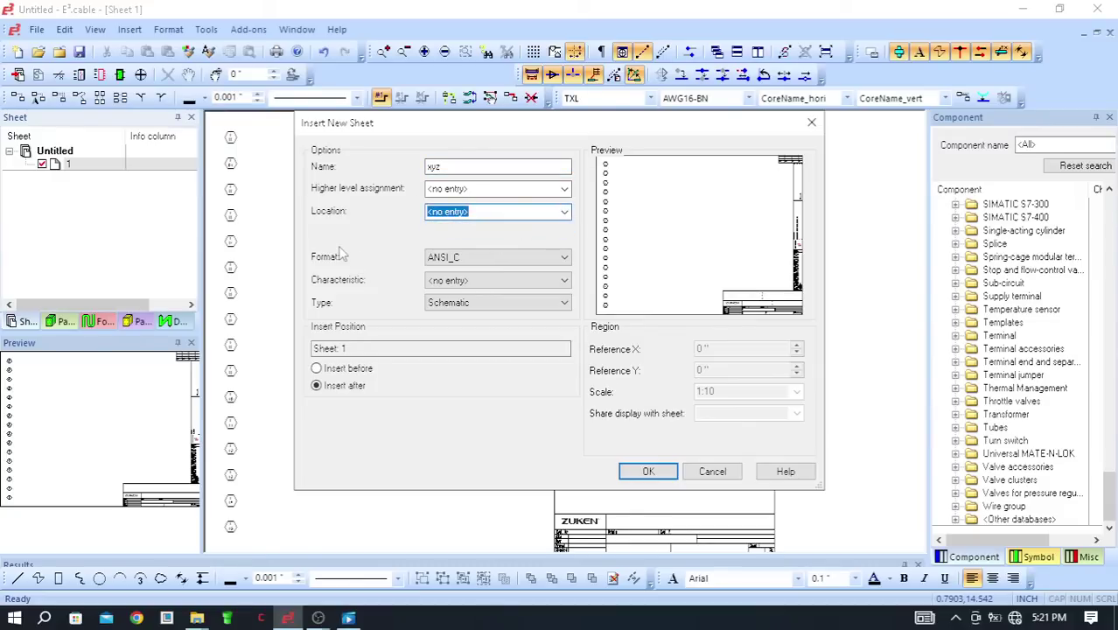
# - Give the new sheet DINA3 format and Formboard type, and confirm its creation
pyautogui.click(569, 255)
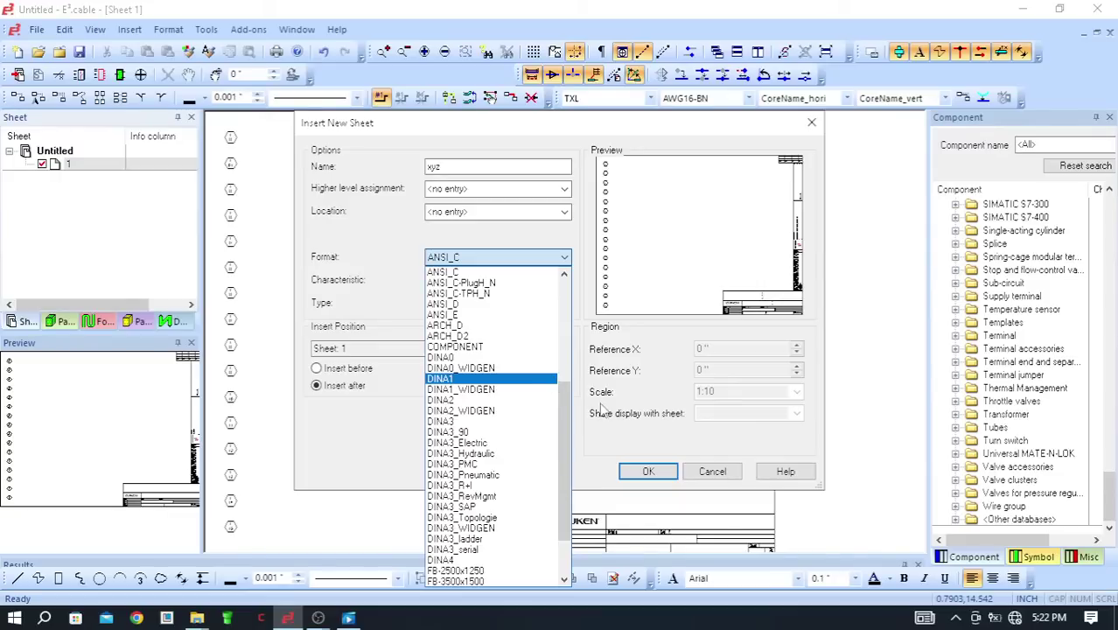
pyautogui.moveTo(564, 385); pyautogui.dragTo(586, 408)
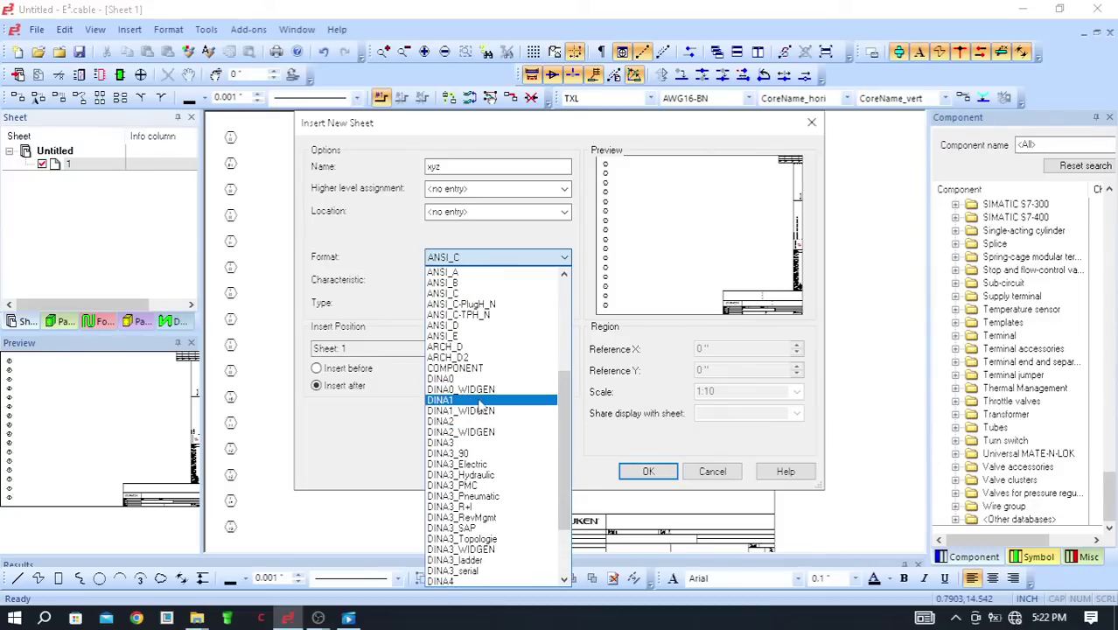
pyautogui.scroll(3, 480, 405)
pyautogui.scroll(3, 503, 400)
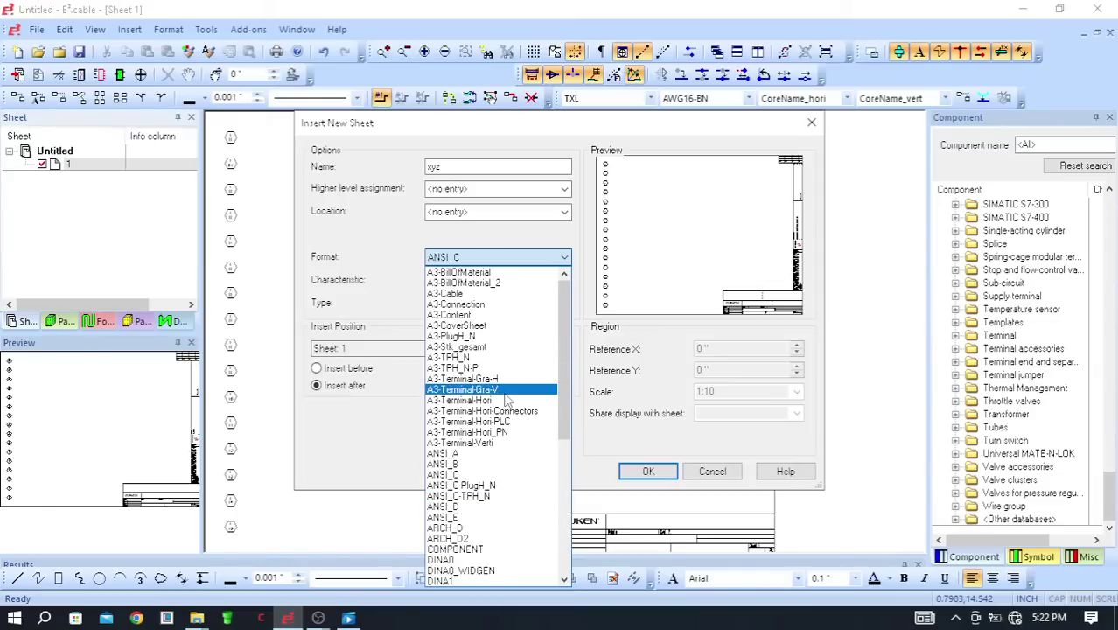
pyautogui.scroll(-8, 506, 400)
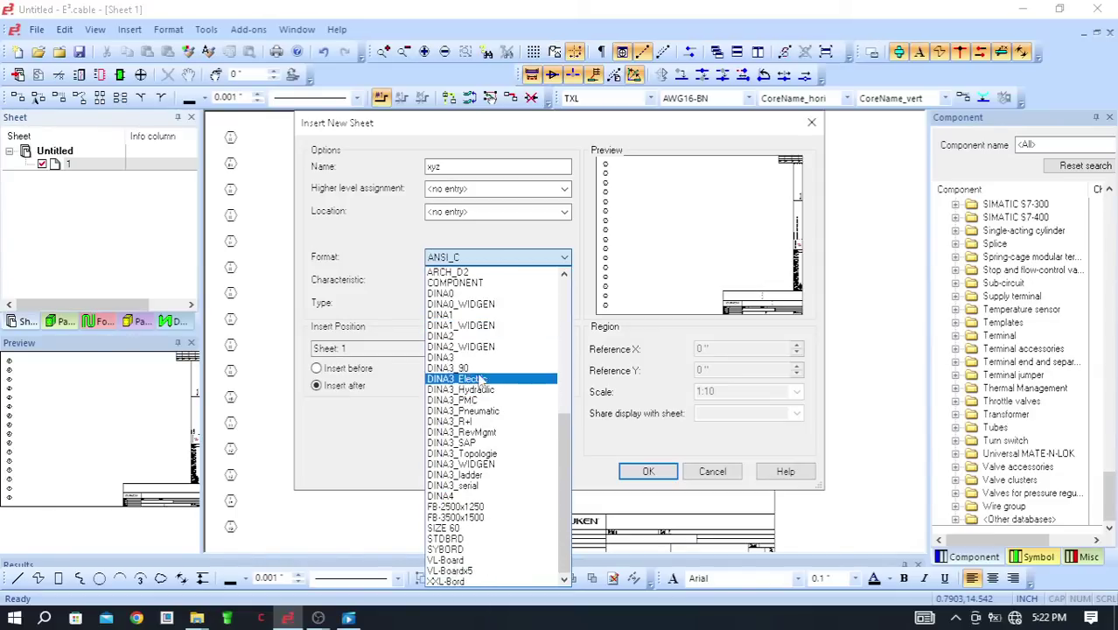
pyautogui.click(481, 358)
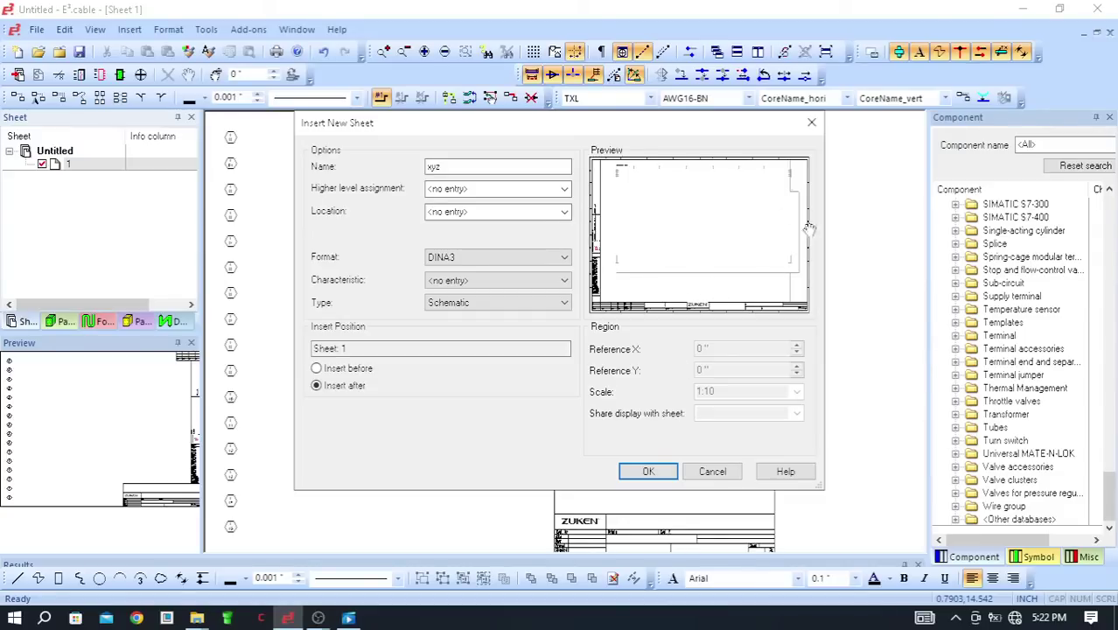
pyautogui.click(508, 304)
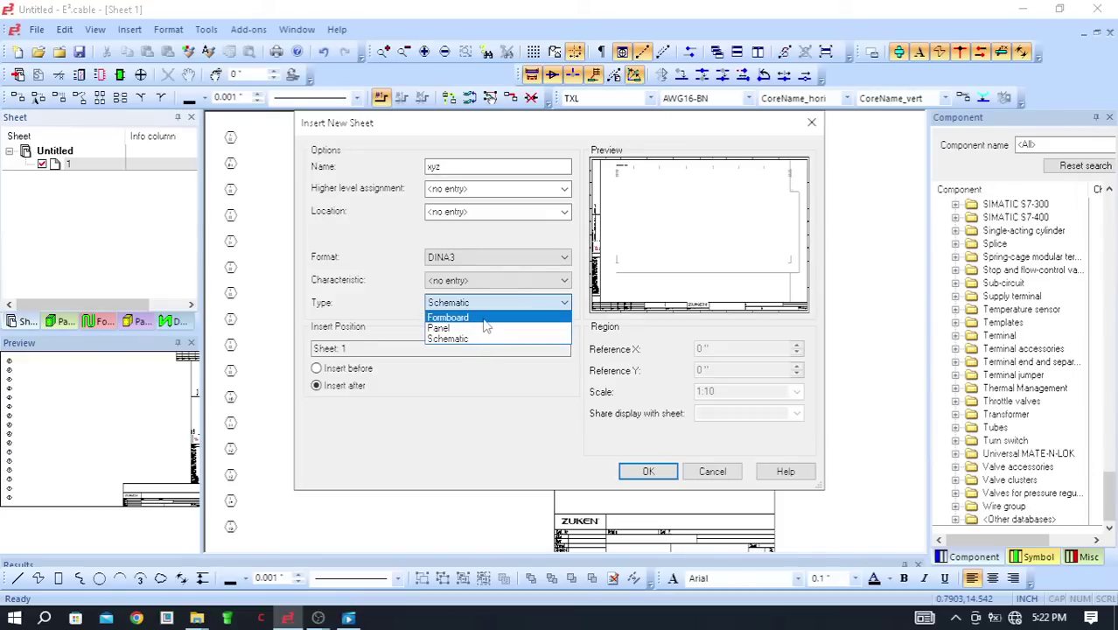
pyautogui.click(486, 318)
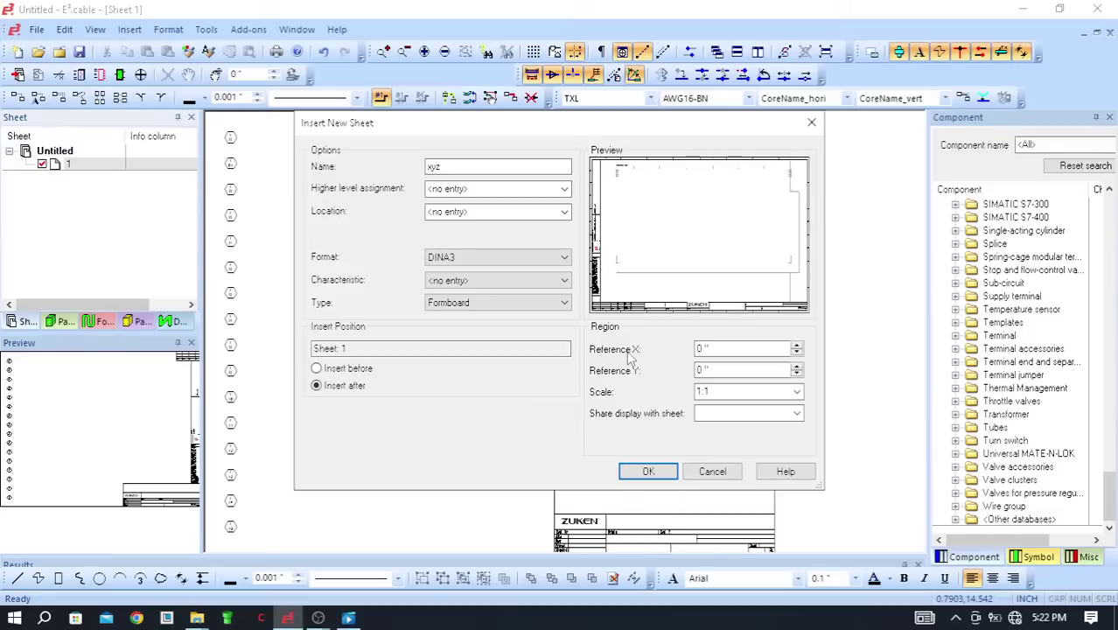
pyautogui.click(645, 470)
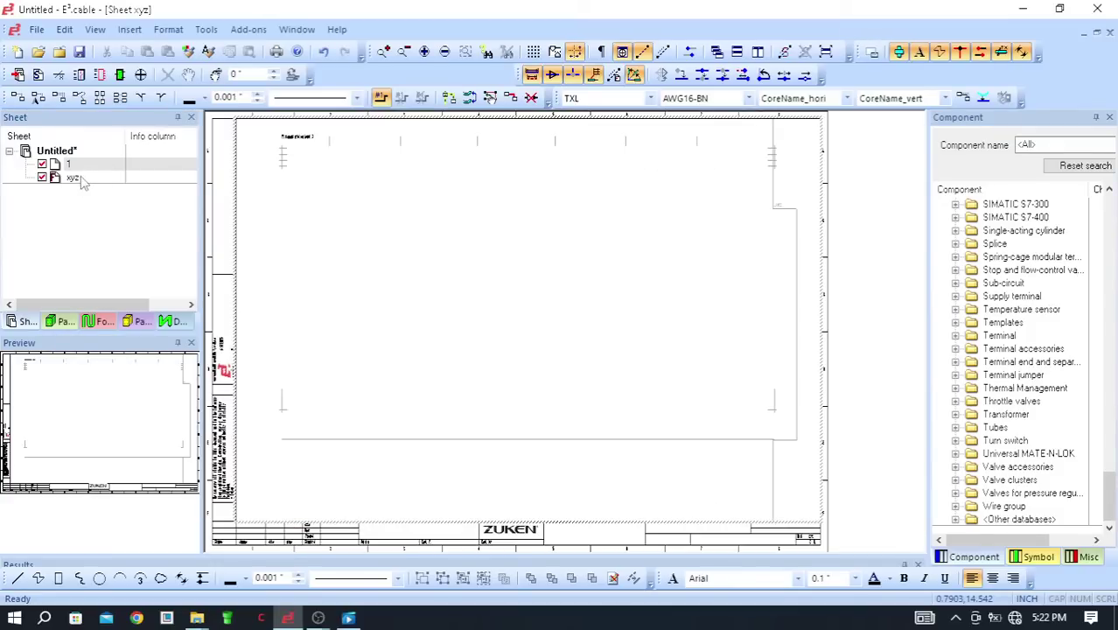
# - Open the xyz sheet for editing from the sheet tree
pyautogui.scroll(3, 814, 513)
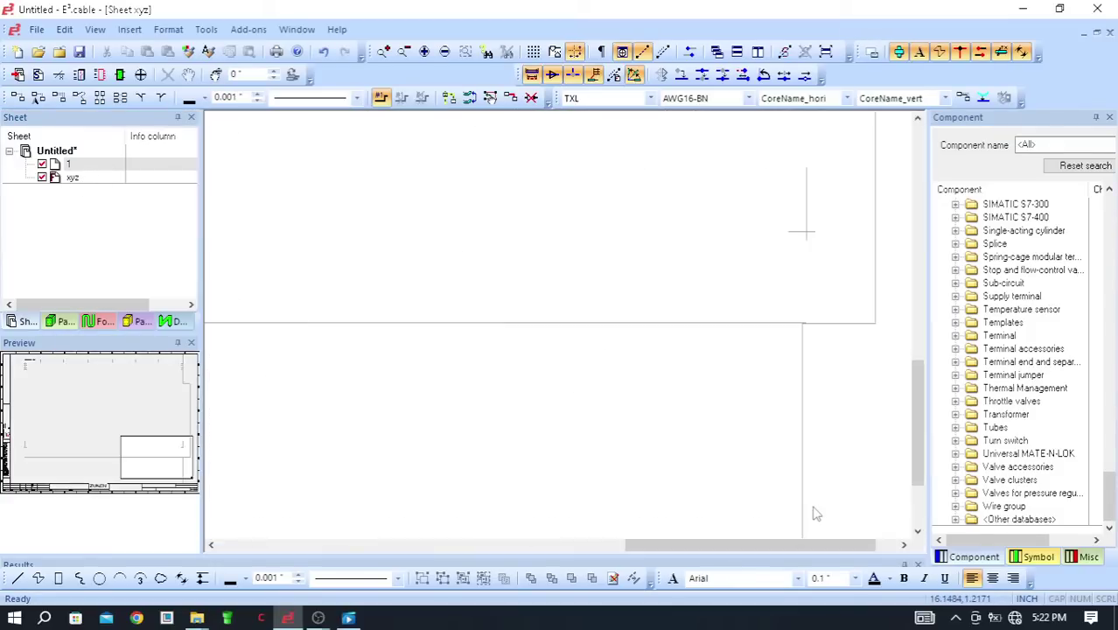
pyautogui.scroll(-5, 693, 402)
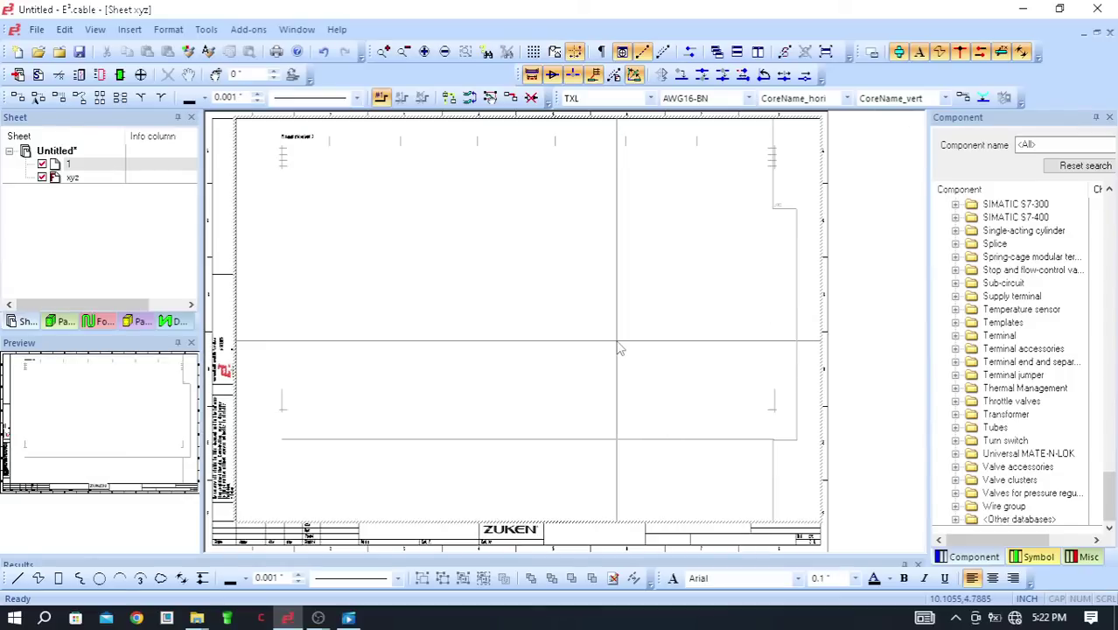
pyautogui.click(102, 178)
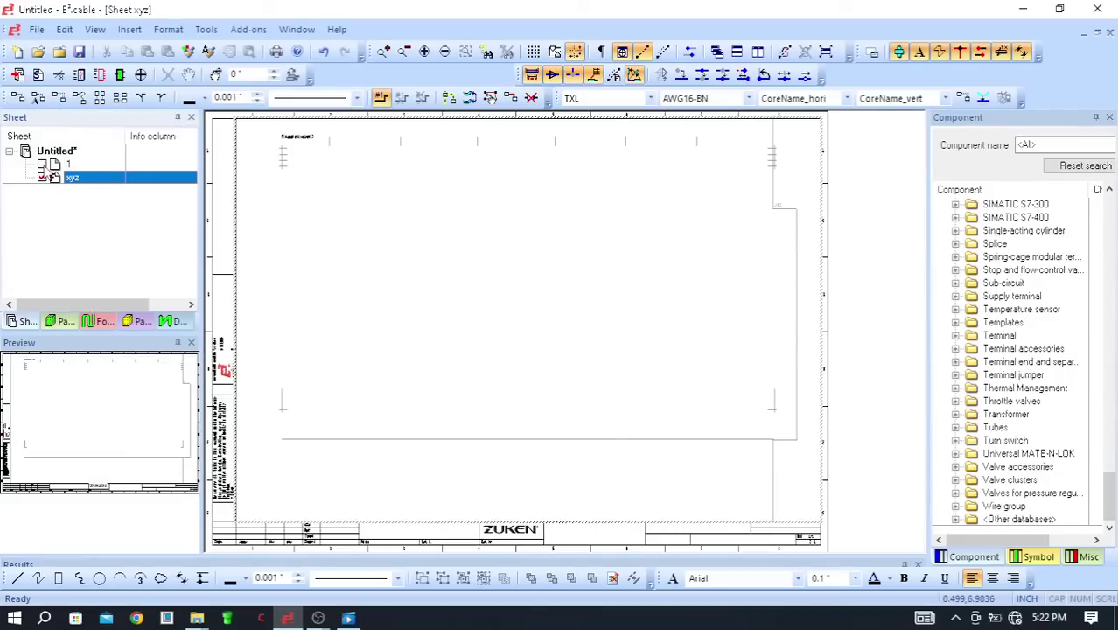
pyautogui.doubleClick(70, 177)
pyautogui.rightClick(366, 245)
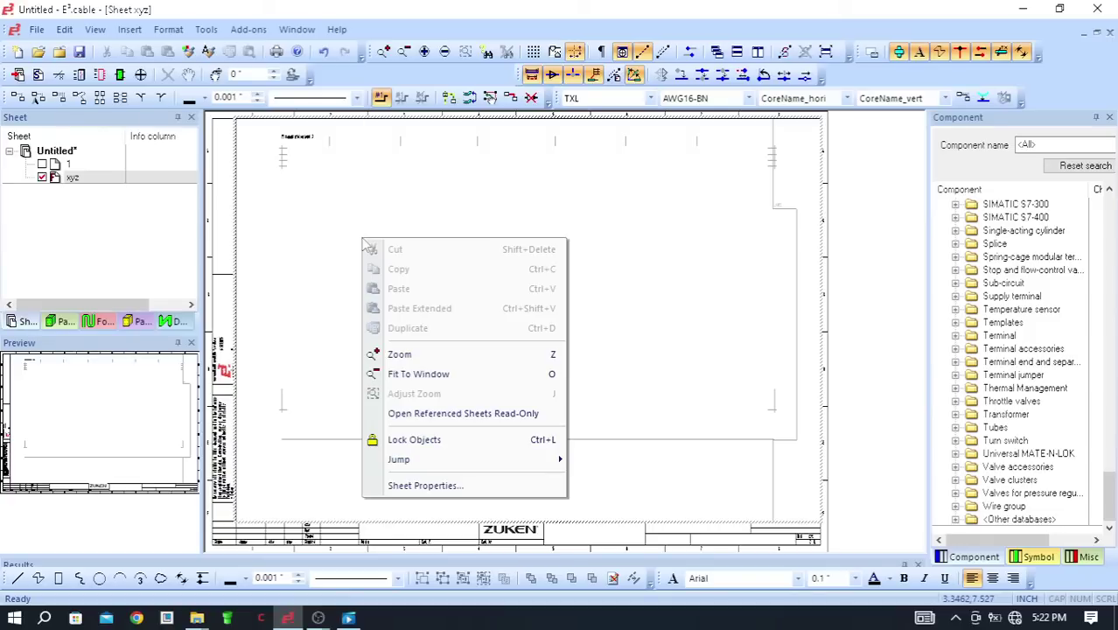
# - Set the xyz sheet's format to DINA3_Electric in Sheet Properties and apply it
pyautogui.click(420, 489)
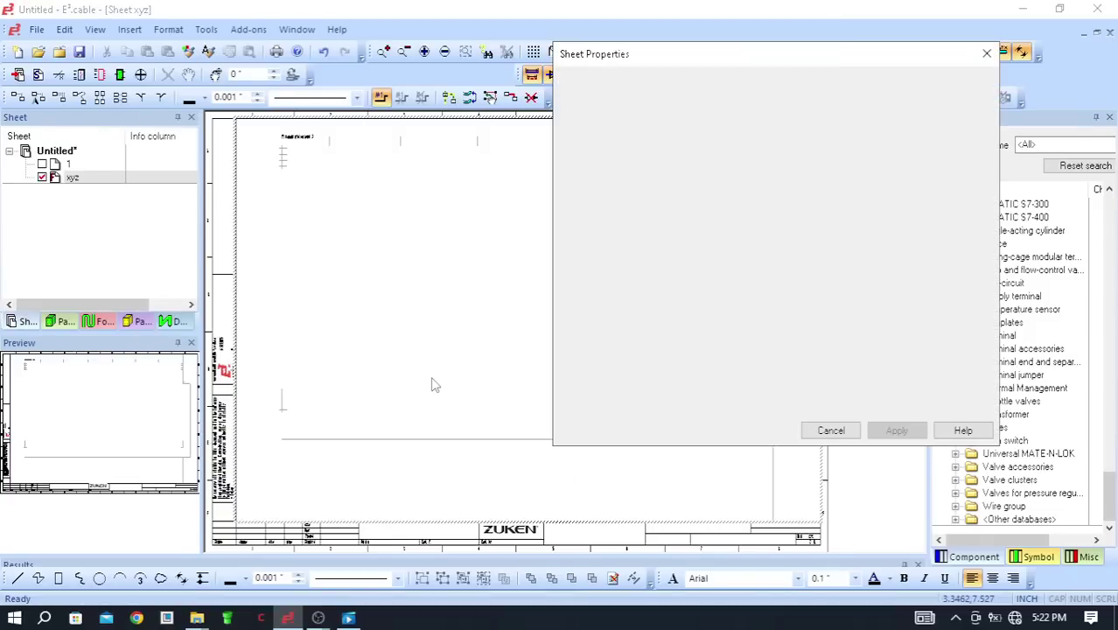
pyautogui.moveTo(729, 54); pyautogui.dragTo(615, 55)
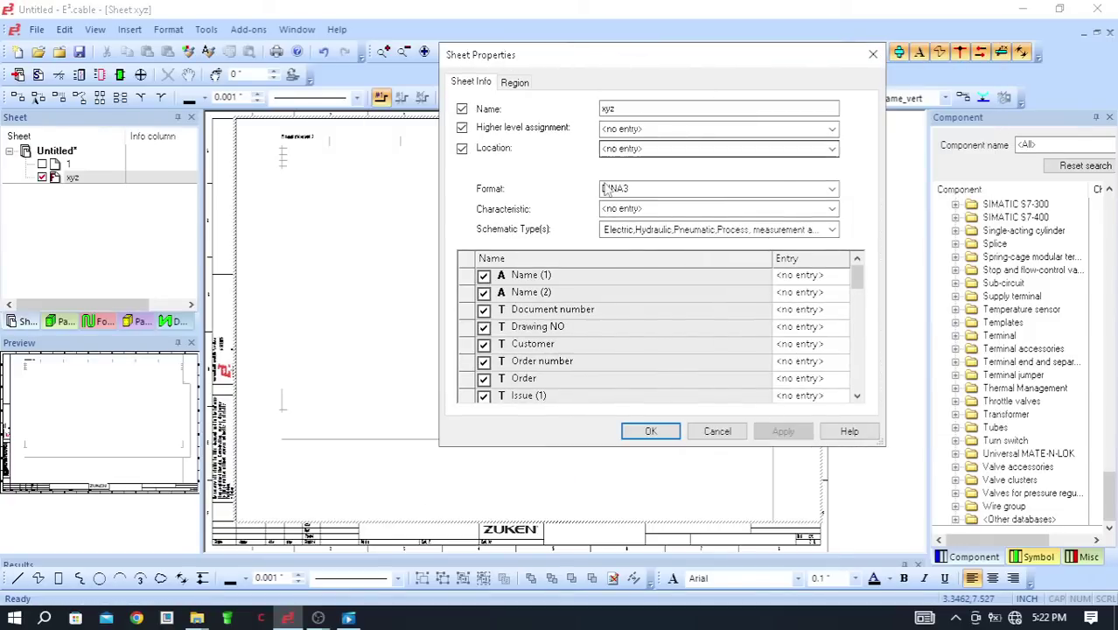
pyautogui.click(832, 188)
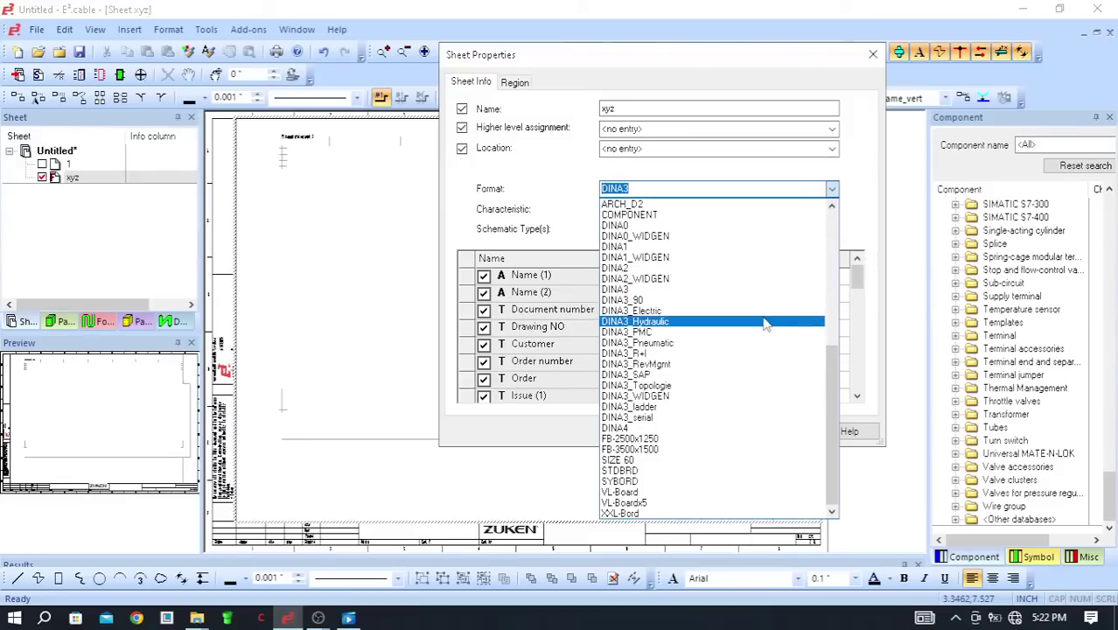
pyautogui.click(761, 310)
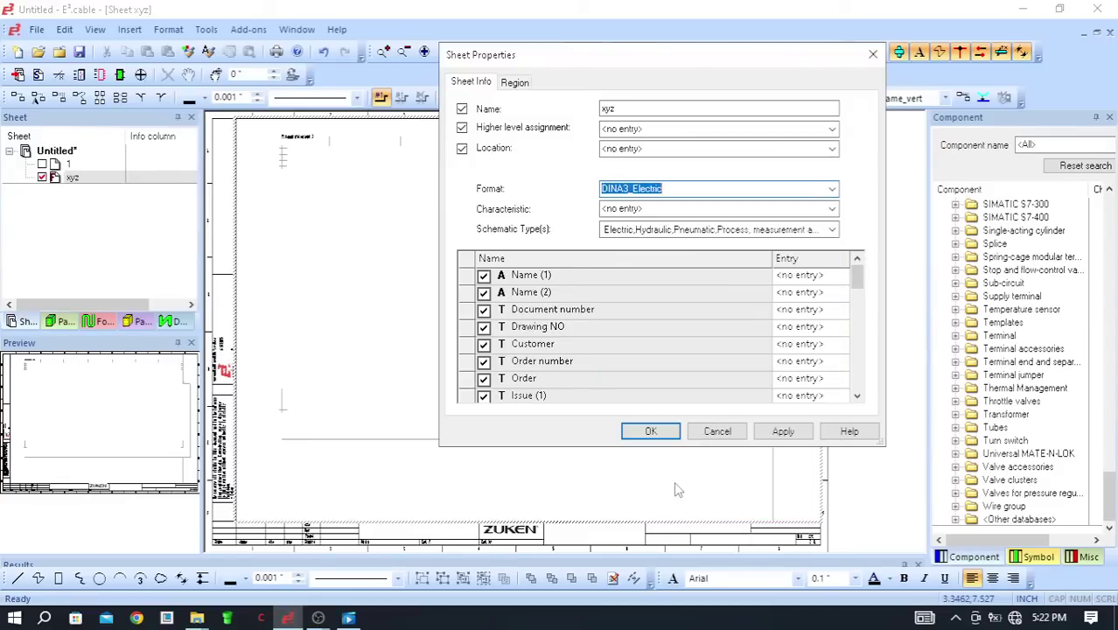
pyautogui.click(783, 430)
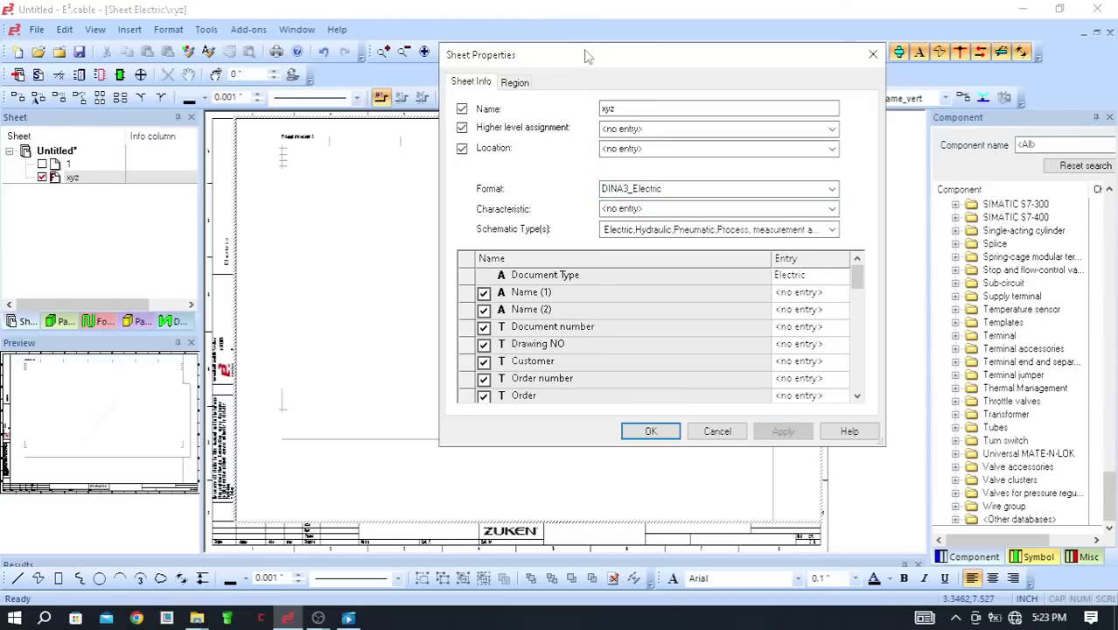
# - Change the sheet format to ANSI_B, apply it, and confirm the properties
pyautogui.moveTo(586, 55); pyautogui.dragTo(315, 112)
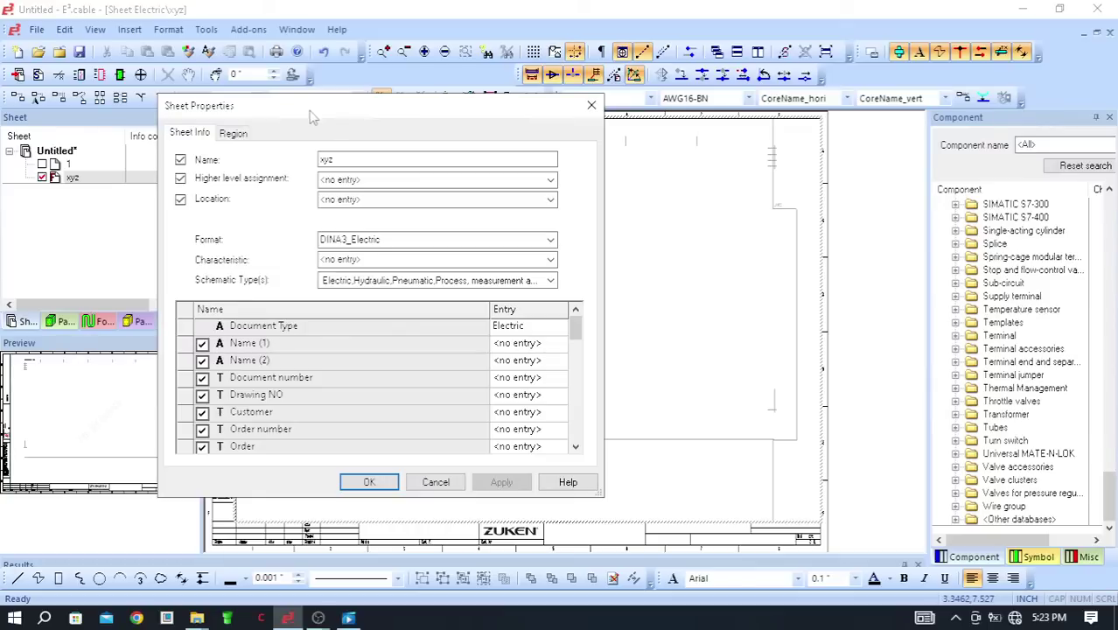
pyautogui.click(550, 238)
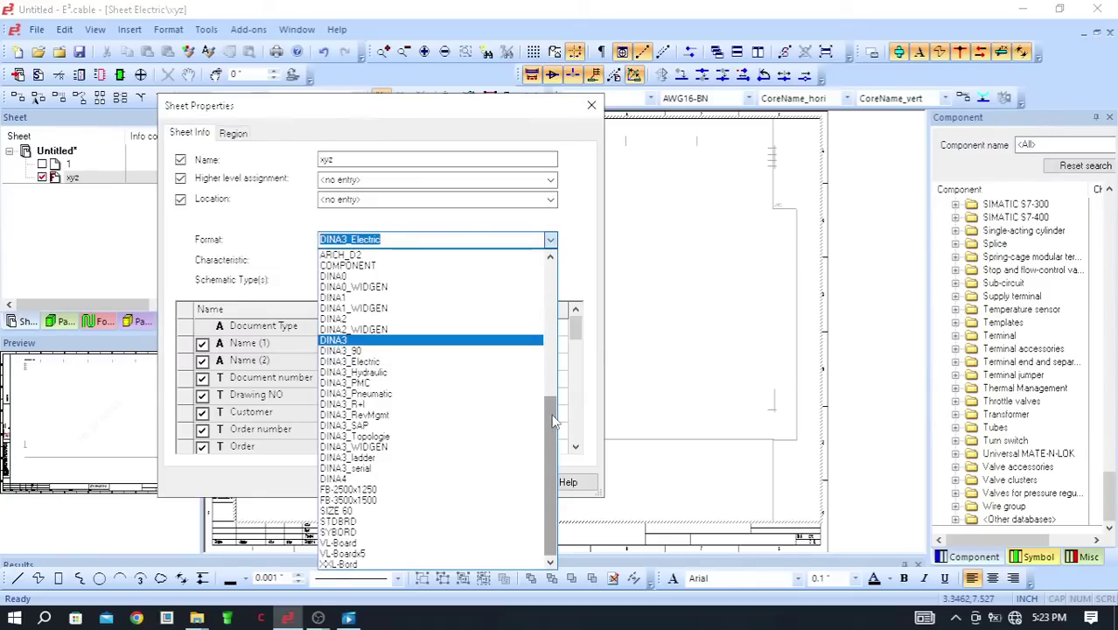
pyautogui.moveTo(554, 420); pyautogui.dragTo(546, 271)
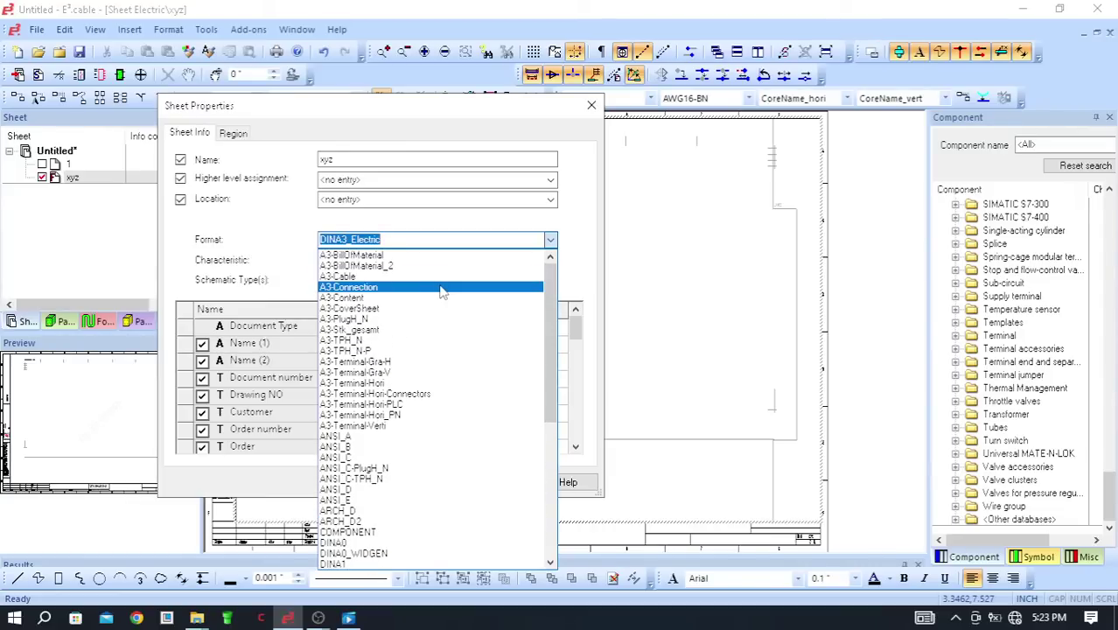
pyautogui.click(413, 446)
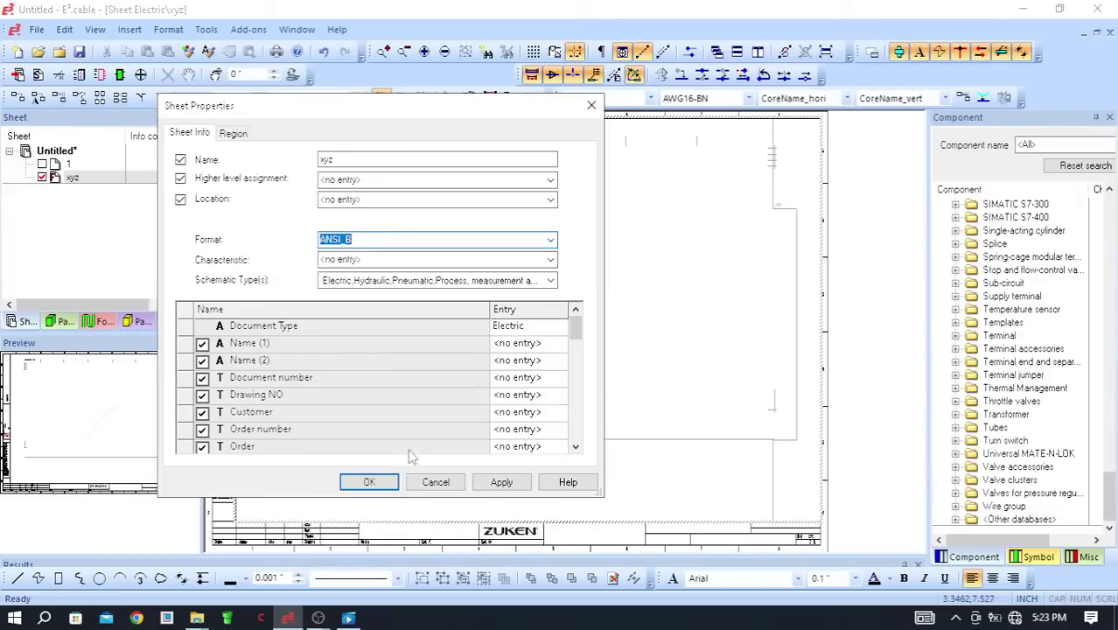
pyautogui.click(502, 482)
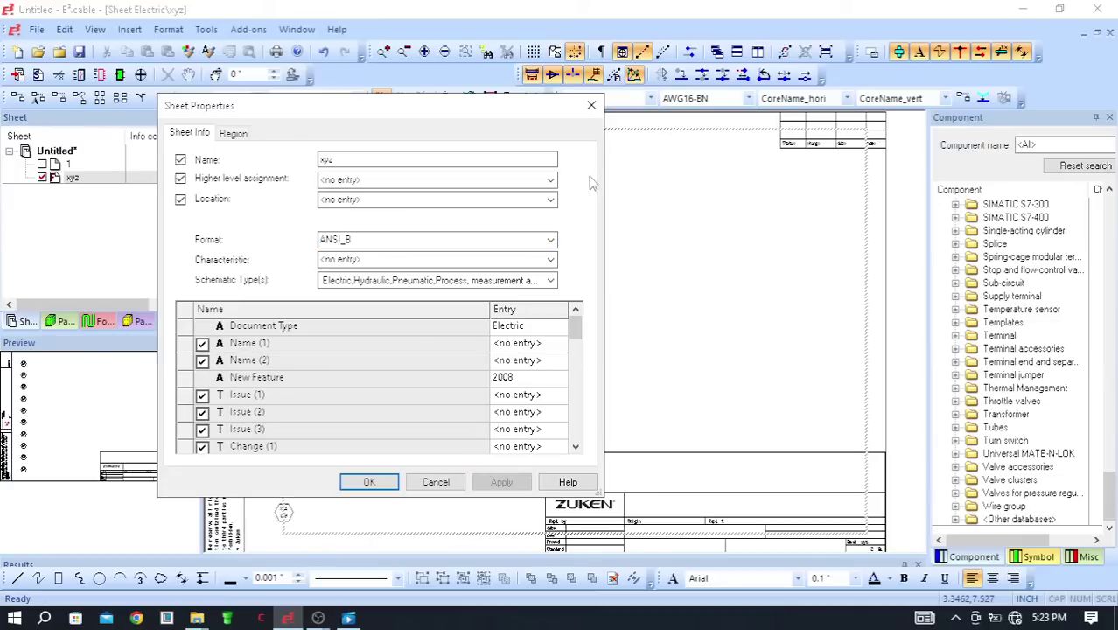
pyautogui.moveTo(497, 118); pyautogui.dragTo(889, 98)
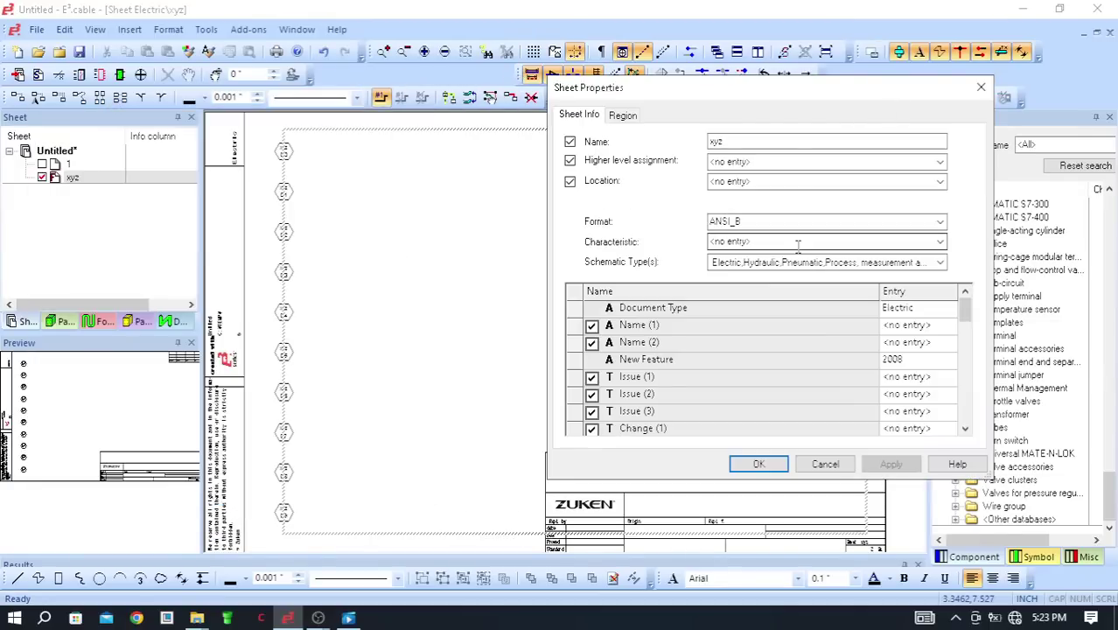
pyautogui.click(758, 464)
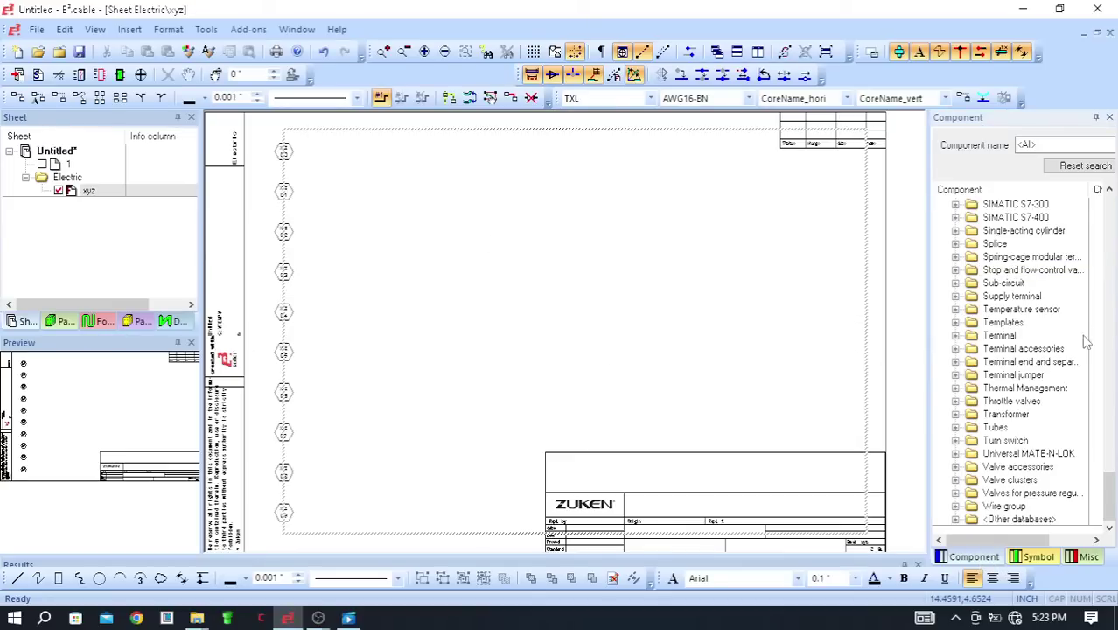
# - Expand the Connector category and select the 0-1355348-1 socket housing
pyautogui.scroll(5, 1013, 428)
pyautogui.scroll(1, 1014, 411)
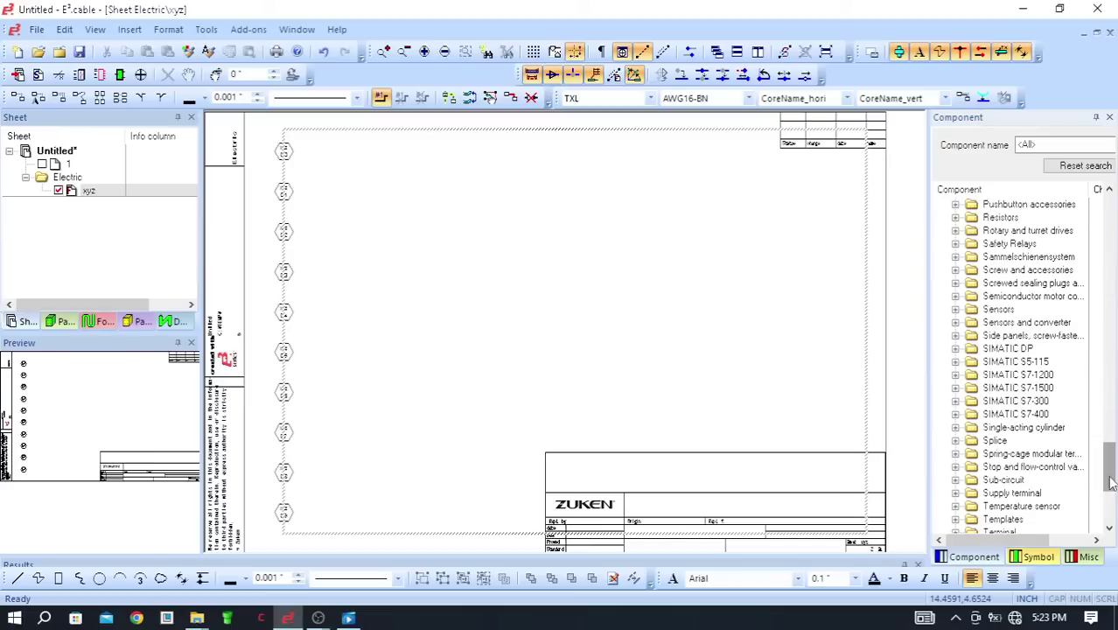
pyautogui.moveTo(1110, 474); pyautogui.dragTo(1109, 219)
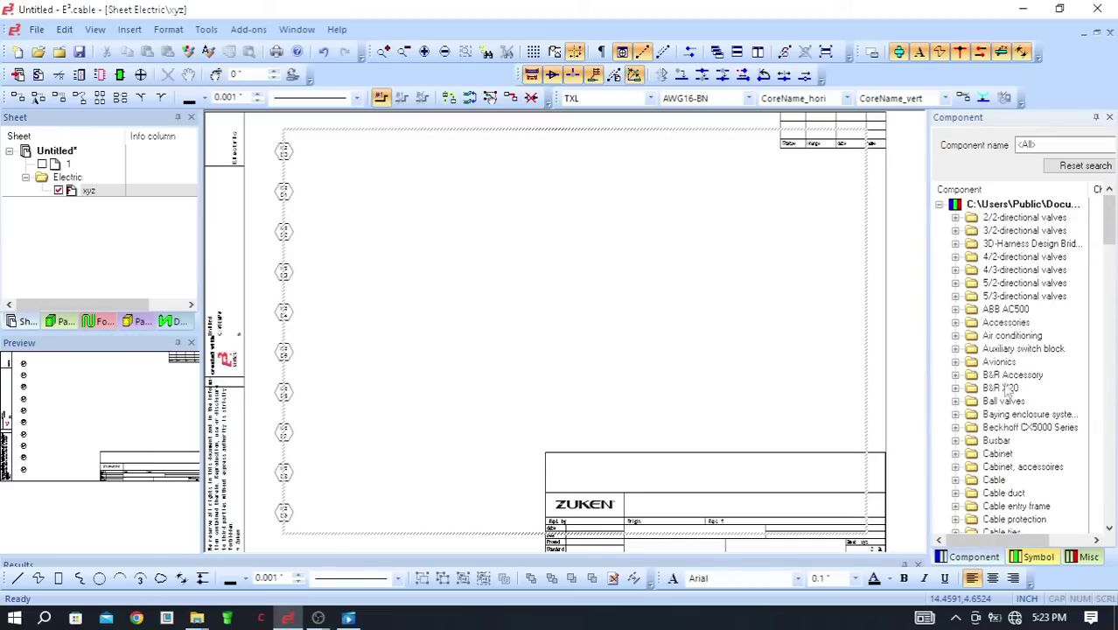
pyautogui.scroll(-2, 1006, 407)
pyautogui.scroll(-1, 1012, 434)
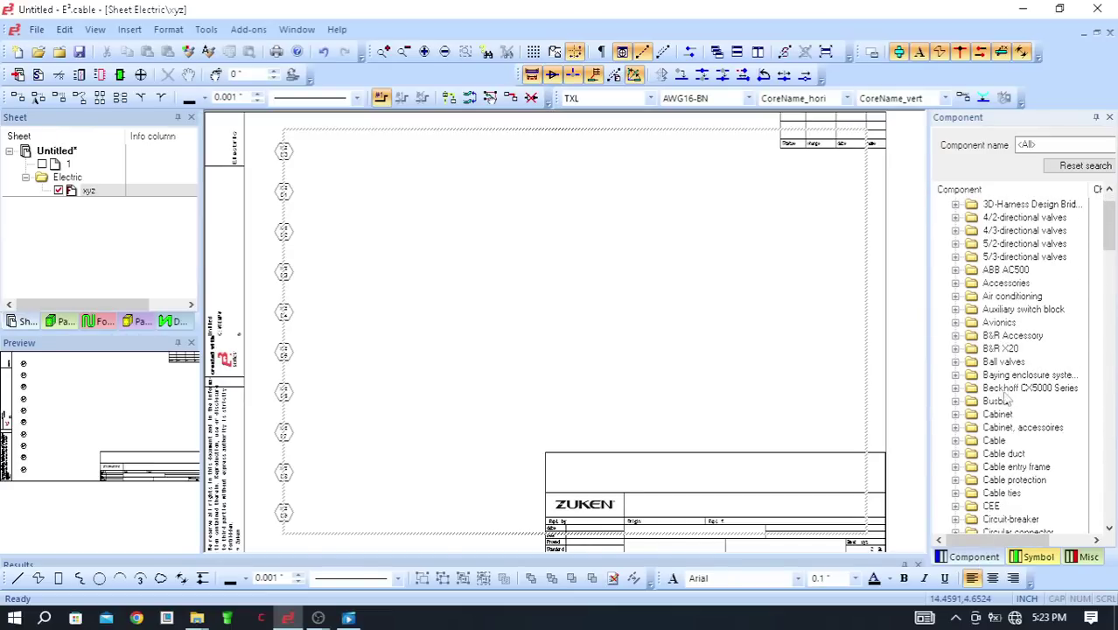
pyautogui.scroll(-1, 1015, 473)
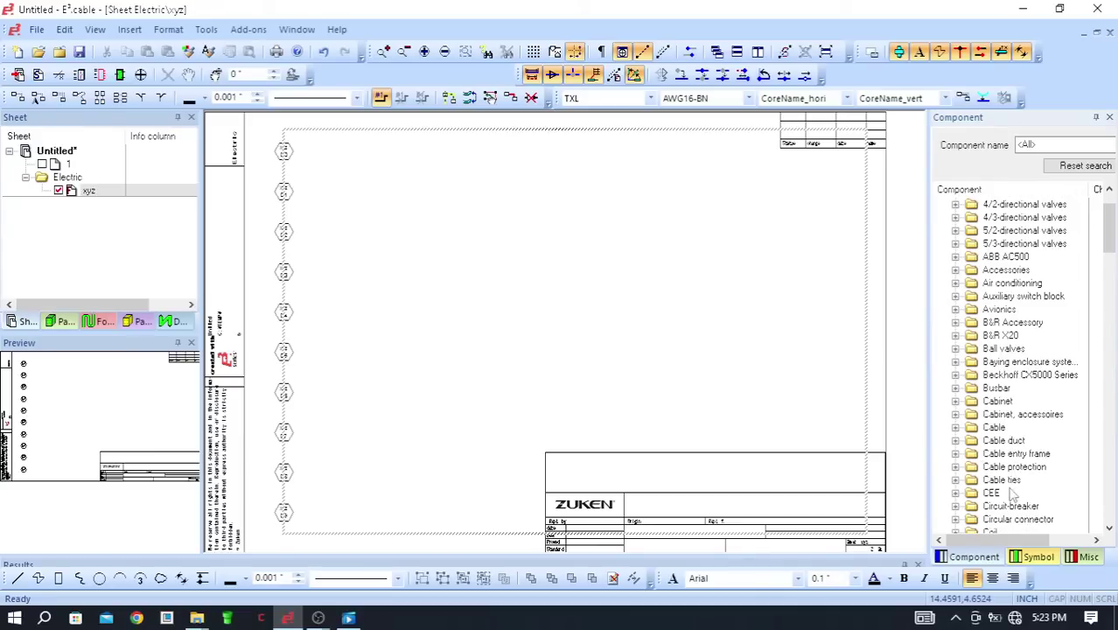
pyautogui.scroll(-1, 1019, 487)
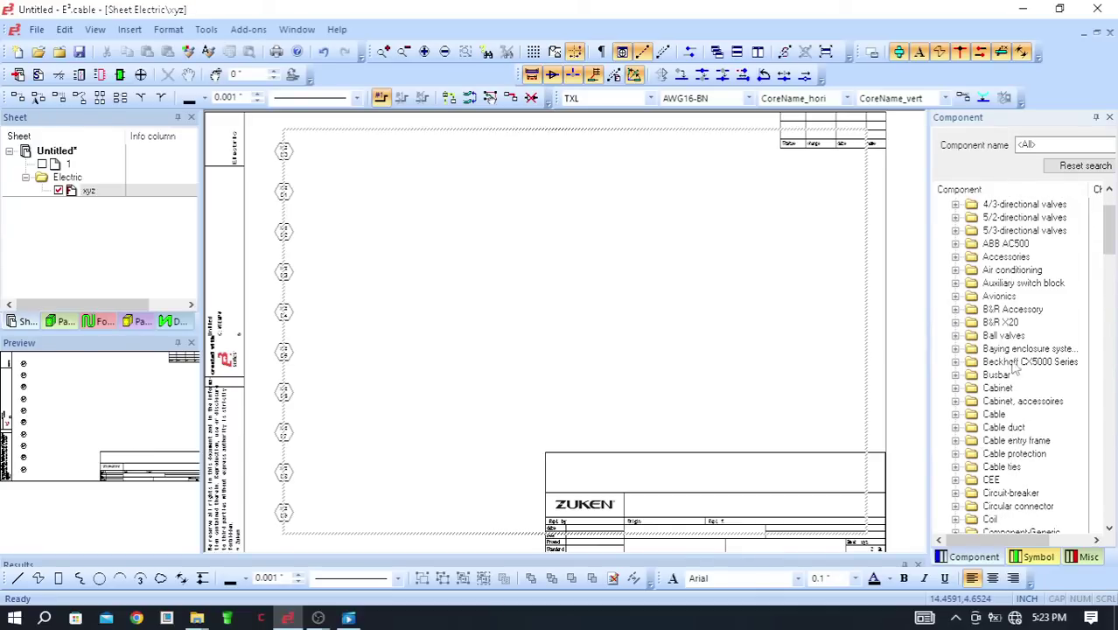
pyautogui.scroll(-1, 1030, 463)
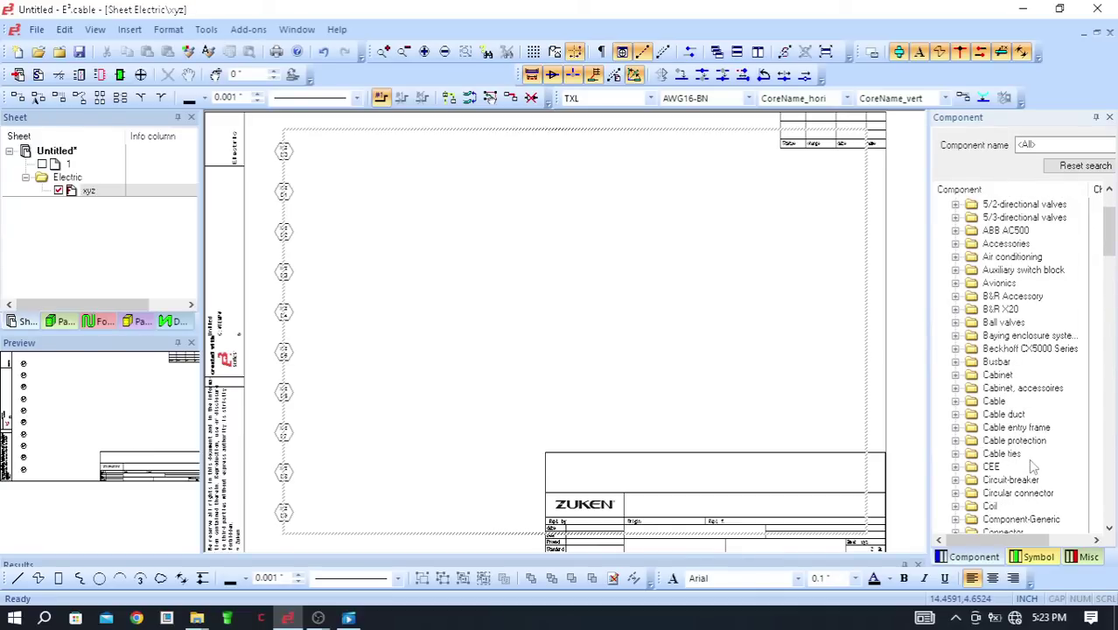
pyautogui.scroll(-2, 1031, 463)
pyautogui.scroll(-1, 1023, 480)
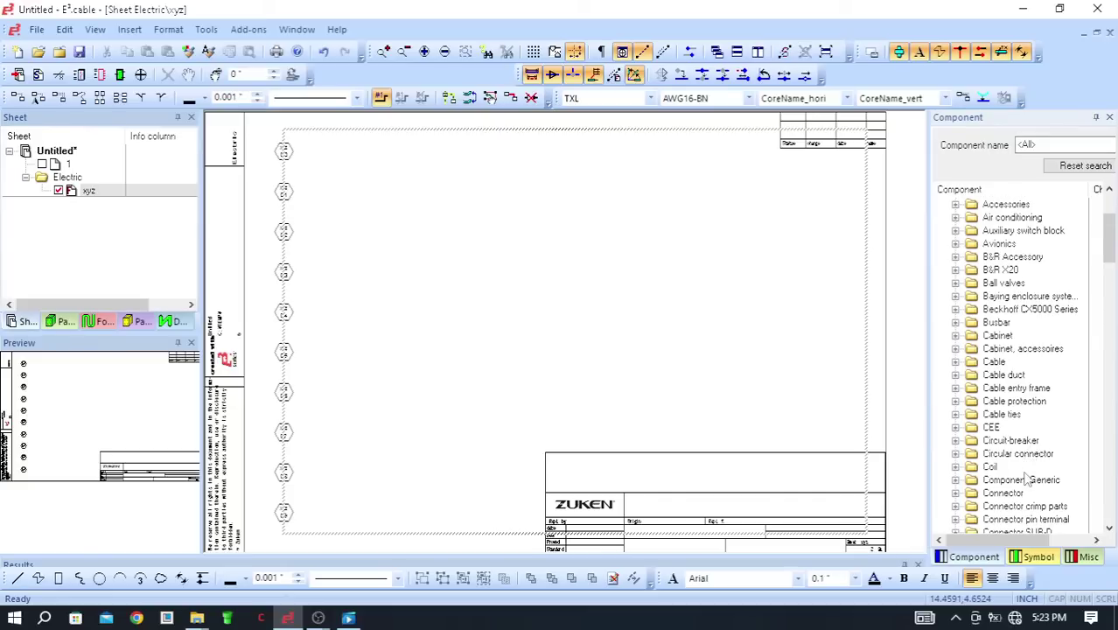
pyautogui.click(956, 493)
pyautogui.scroll(3, 1023, 302)
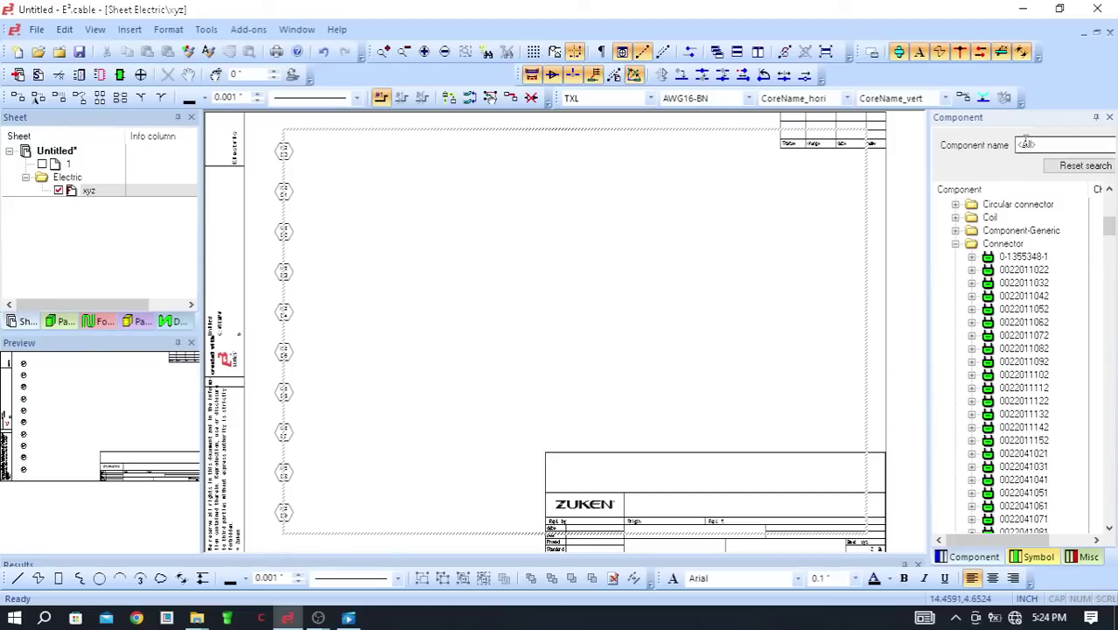
pyautogui.click(1054, 144)
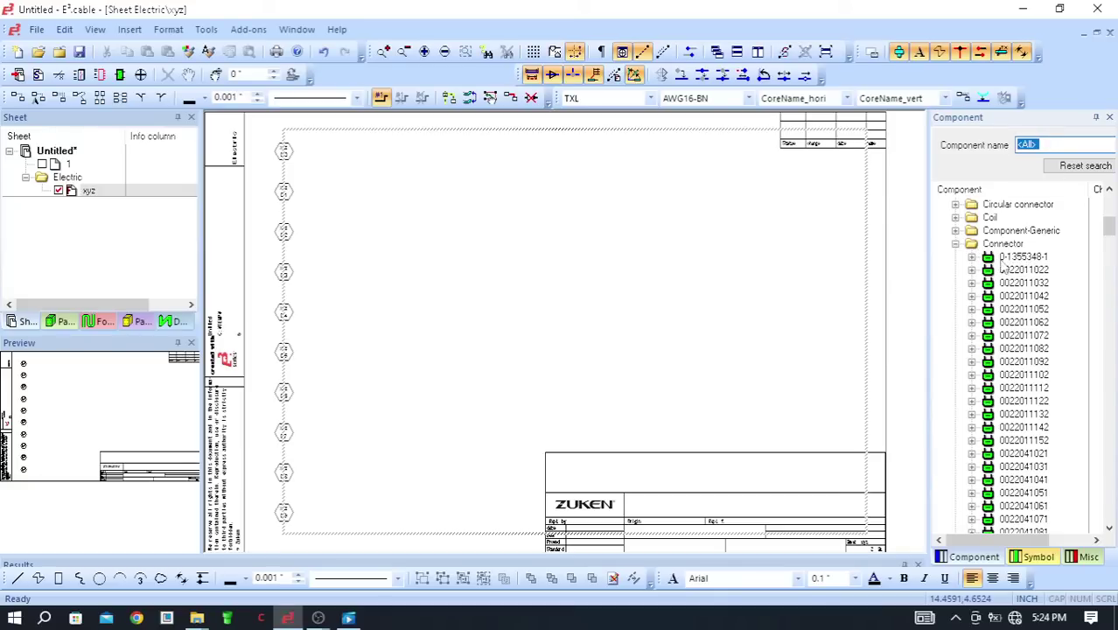
pyautogui.click(1029, 260)
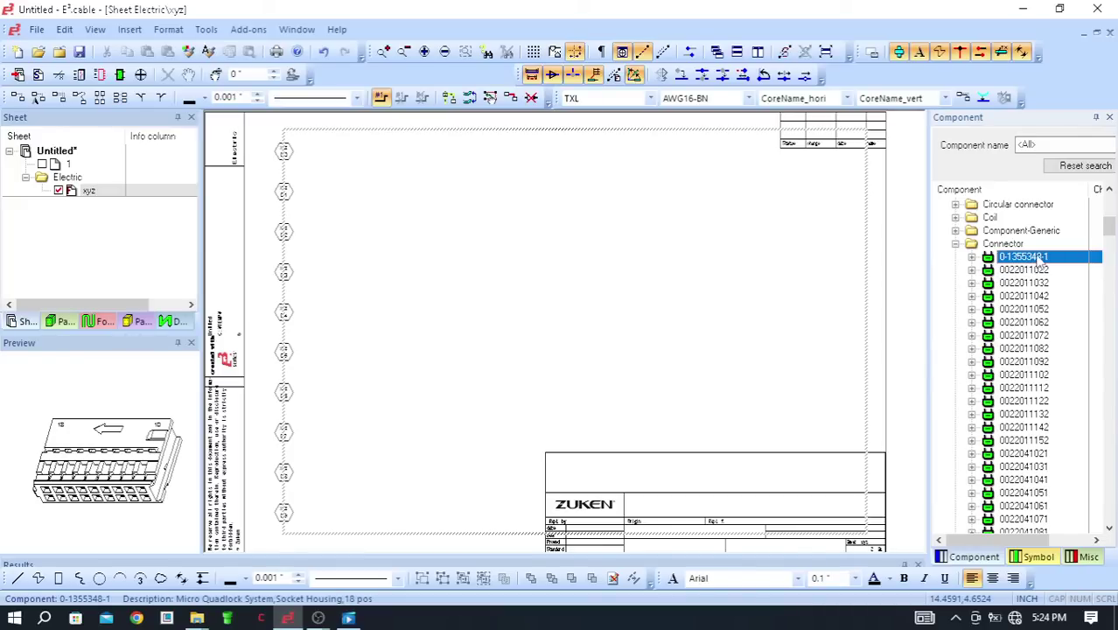
# - Drag 0-1355348-1 onto the sheet, compare the AMP_MQSSH18 views, and place AMP_MQSSH18SV
pyautogui.moveTo(1038, 259); pyautogui.dragTo(382, 300)
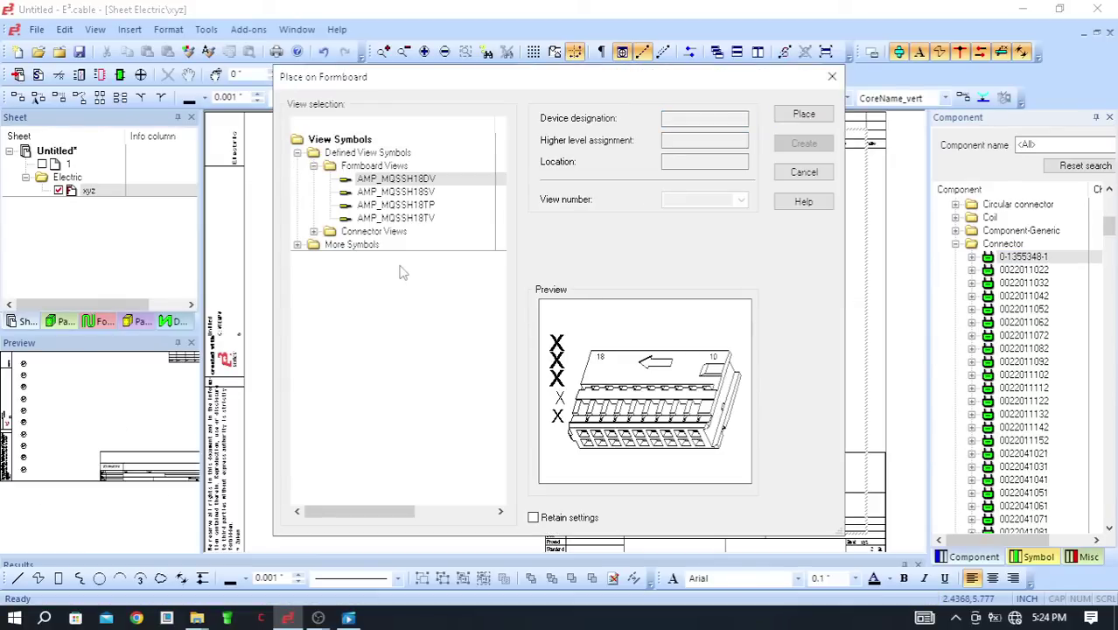
pyautogui.click(431, 193)
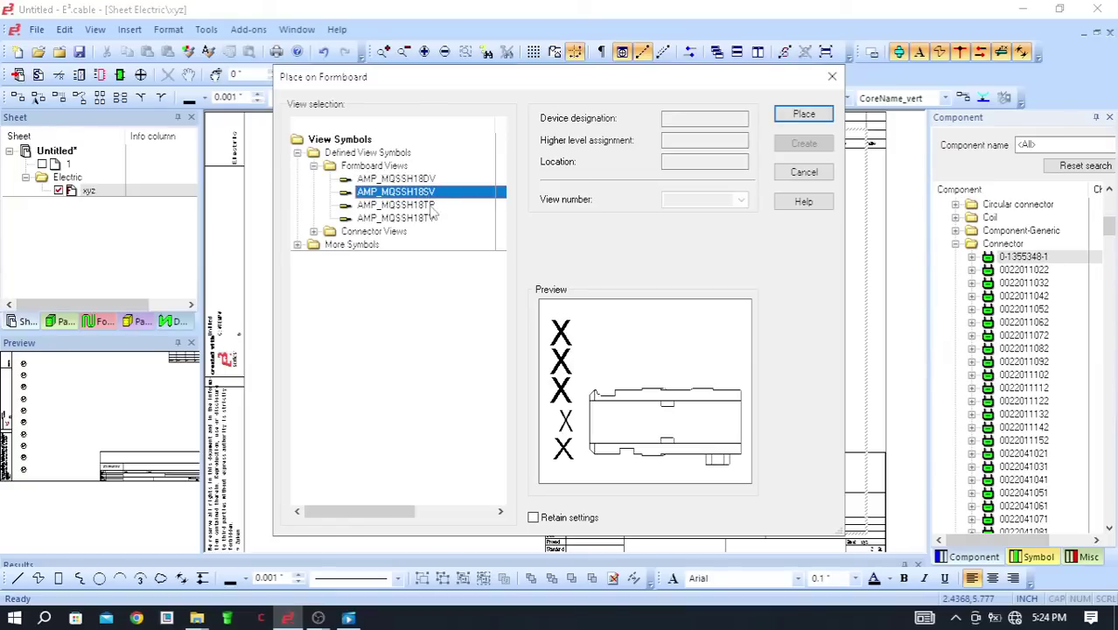
pyautogui.click(426, 205)
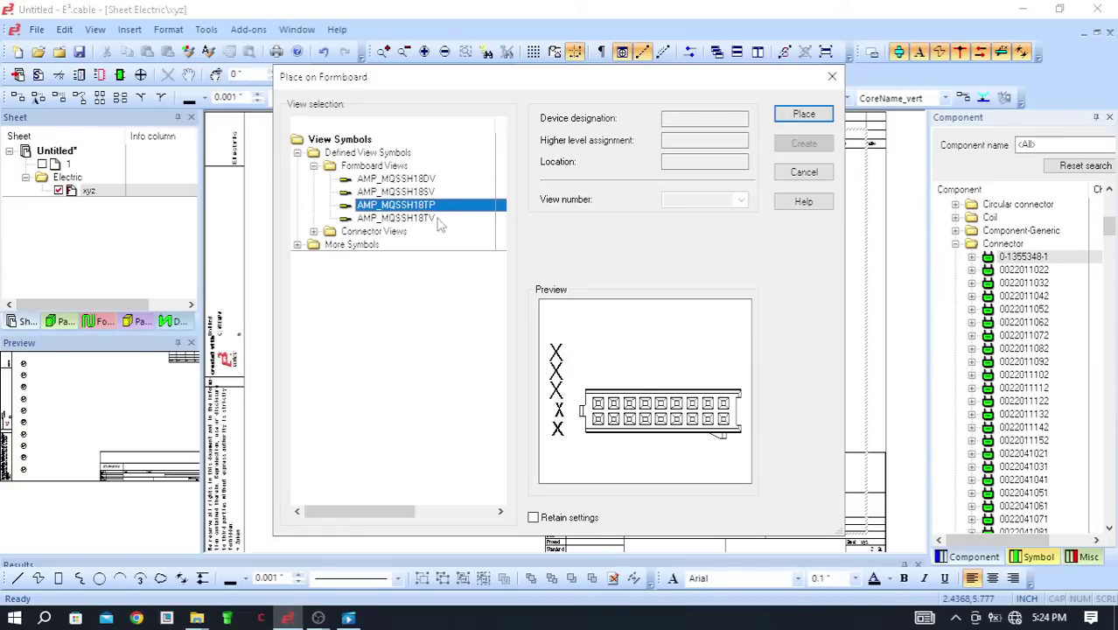
pyautogui.click(429, 220)
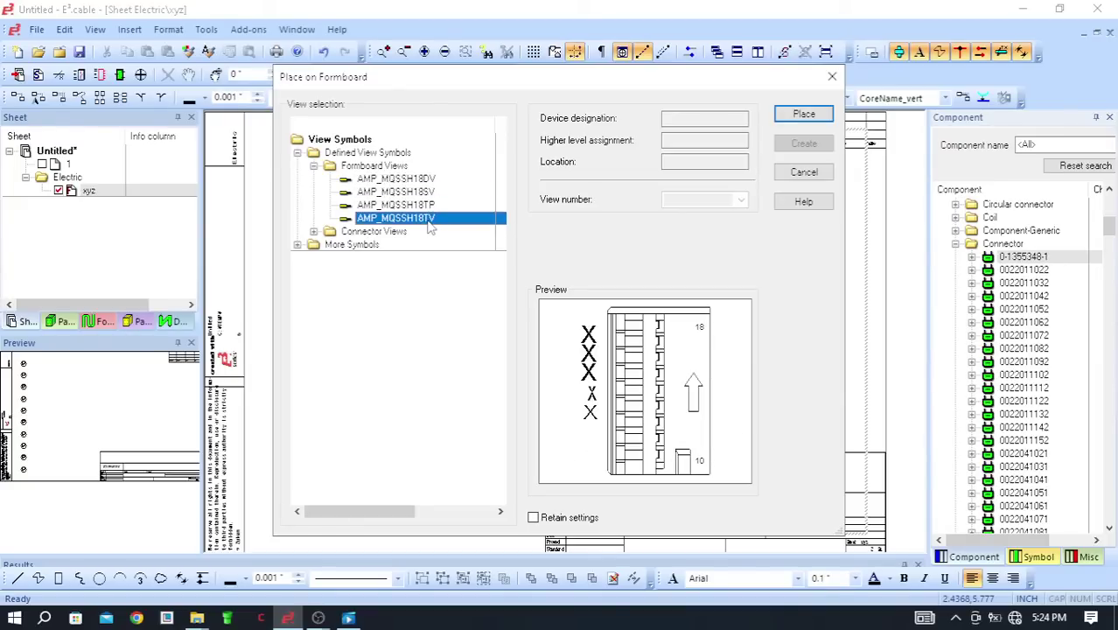
pyautogui.click(422, 180)
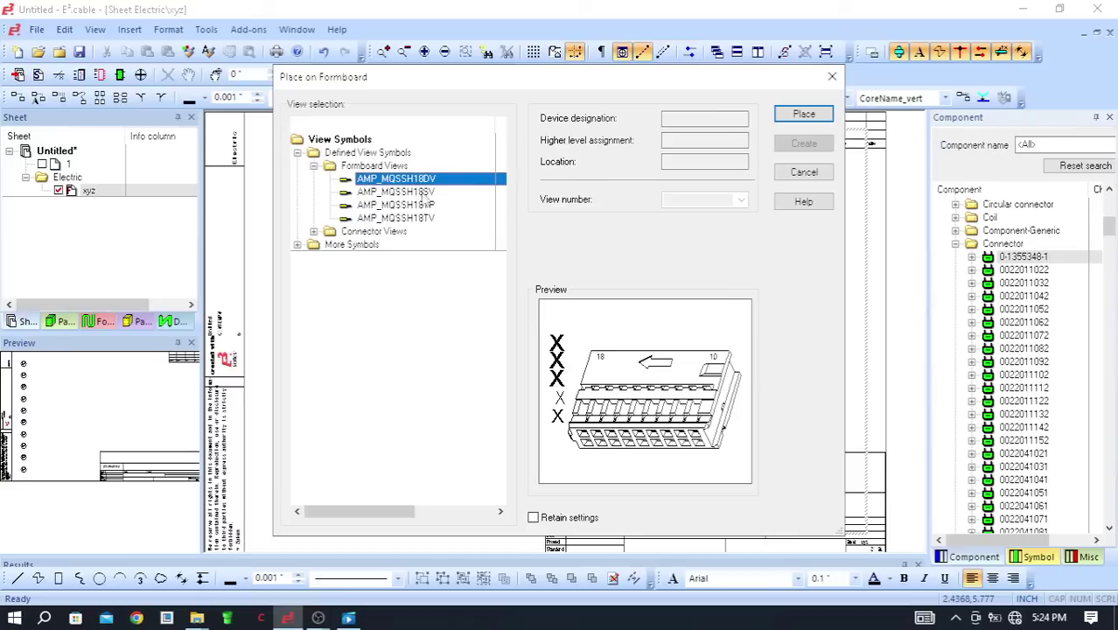
pyautogui.click(425, 193)
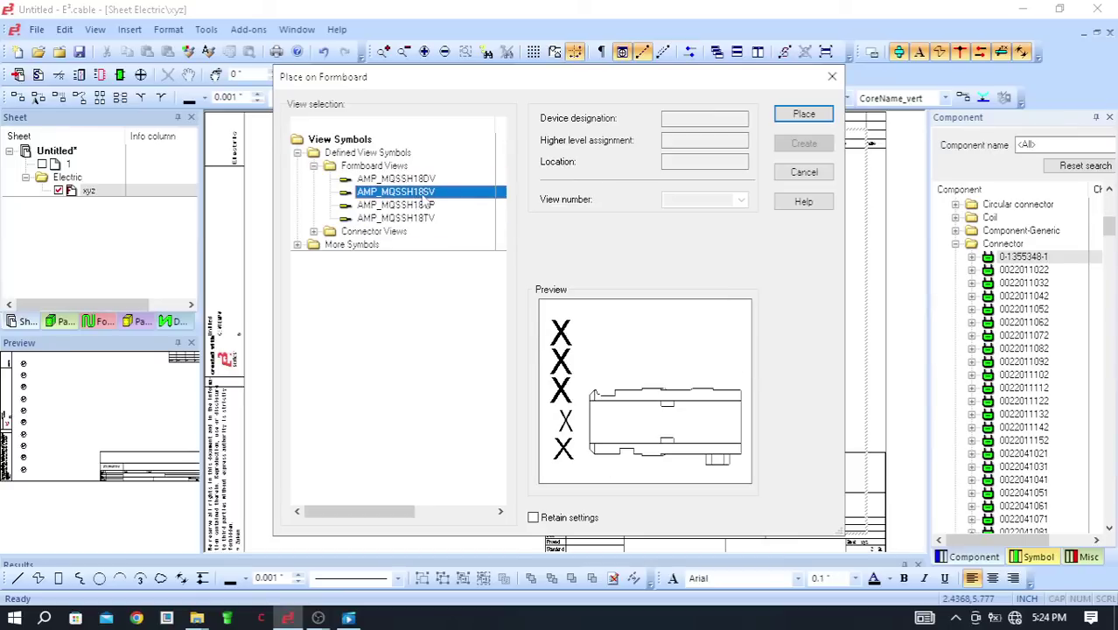
pyautogui.click(809, 118)
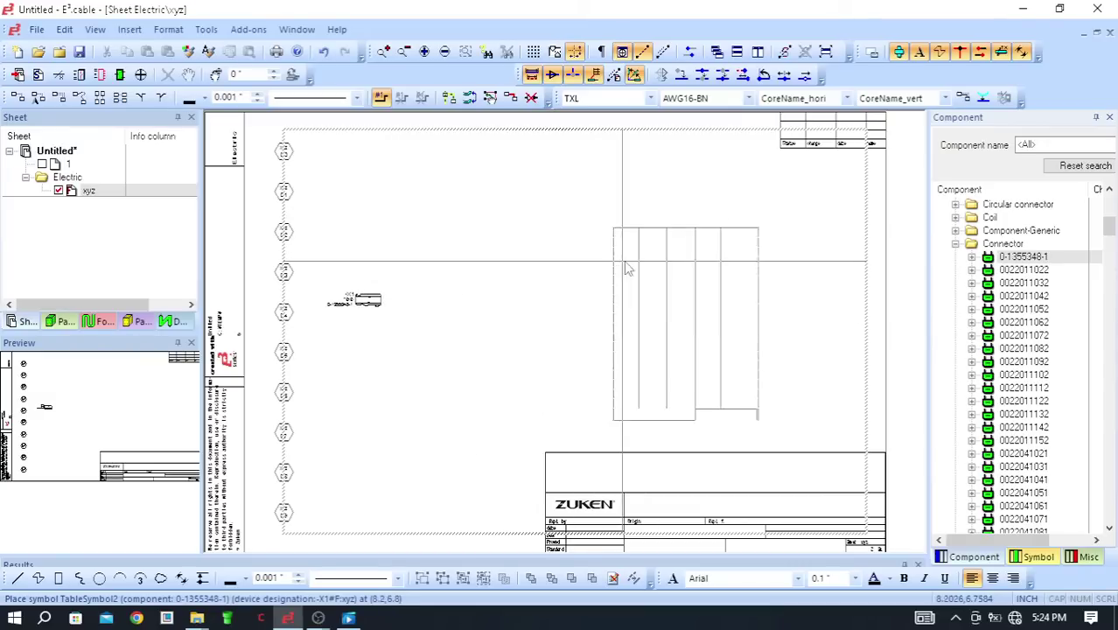
# - Drop X1's 18-row TableSymbol2 pin table at the sheet's right and zoom in on X1
pyautogui.click(642, 267)
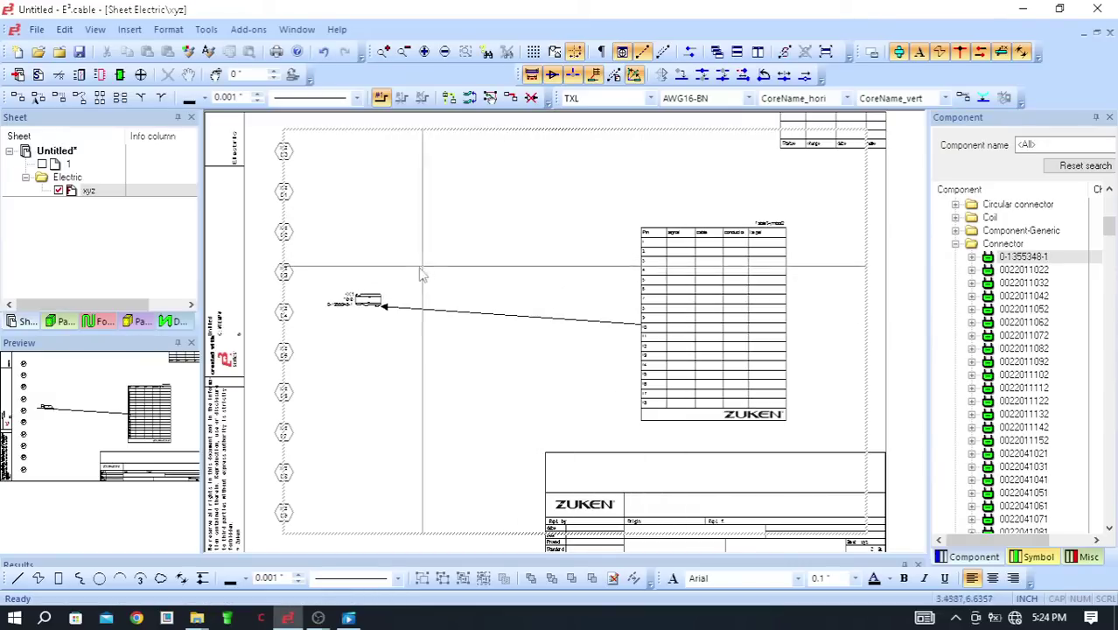
pyautogui.moveTo(609, 200); pyautogui.dragTo(811, 454)
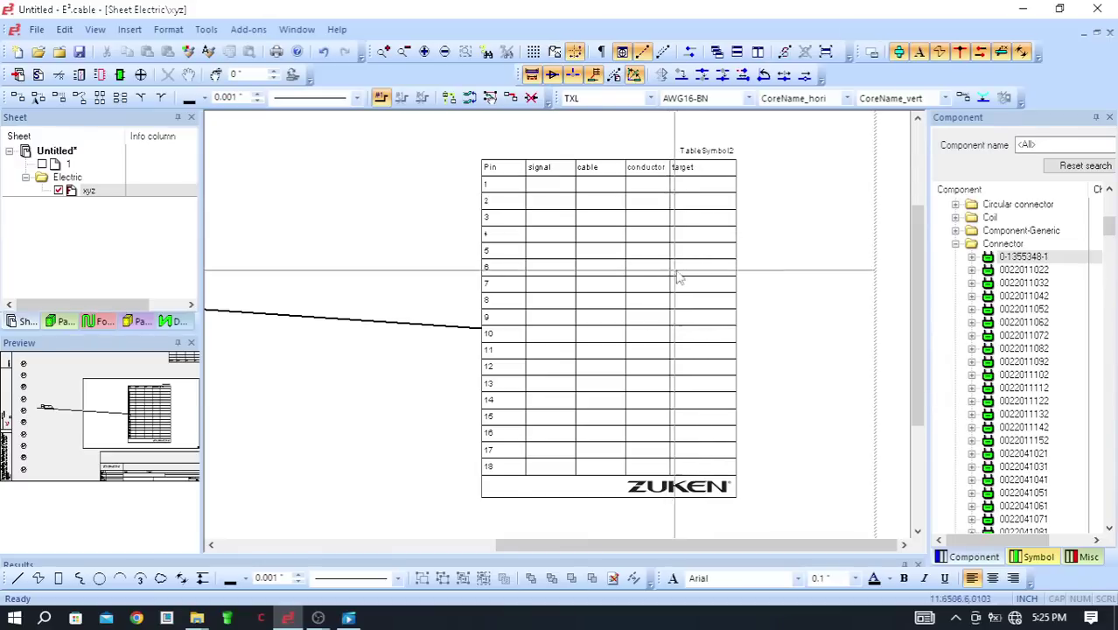
pyautogui.scroll(-1, 708, 270)
pyautogui.scroll(-2, 708, 270)
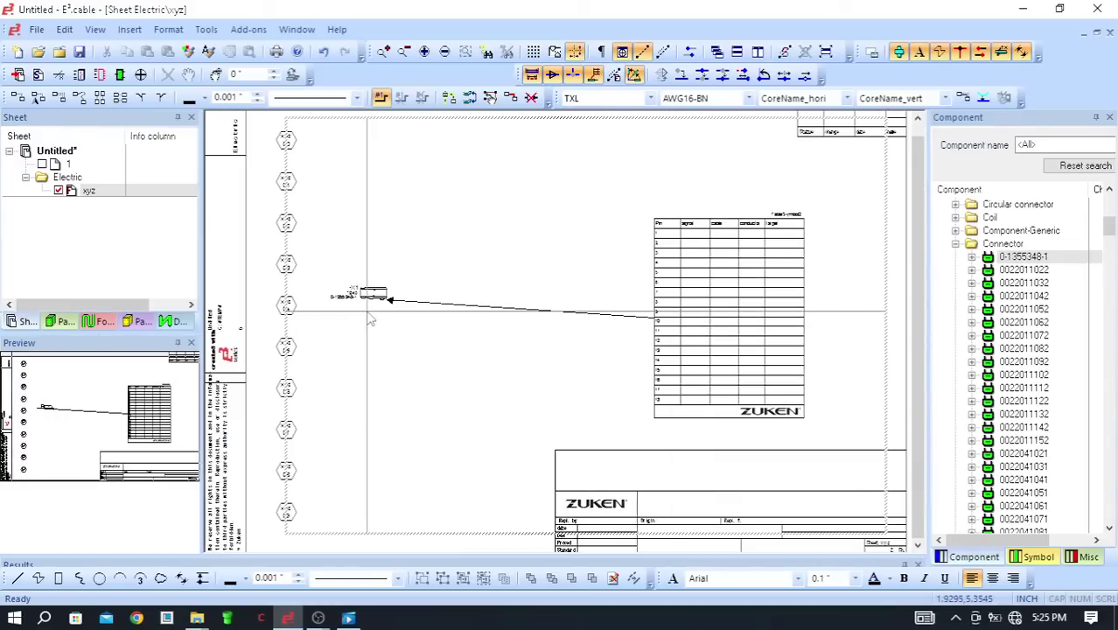
pyautogui.scroll(2, 358, 319)
pyautogui.scroll(4, 358, 319)
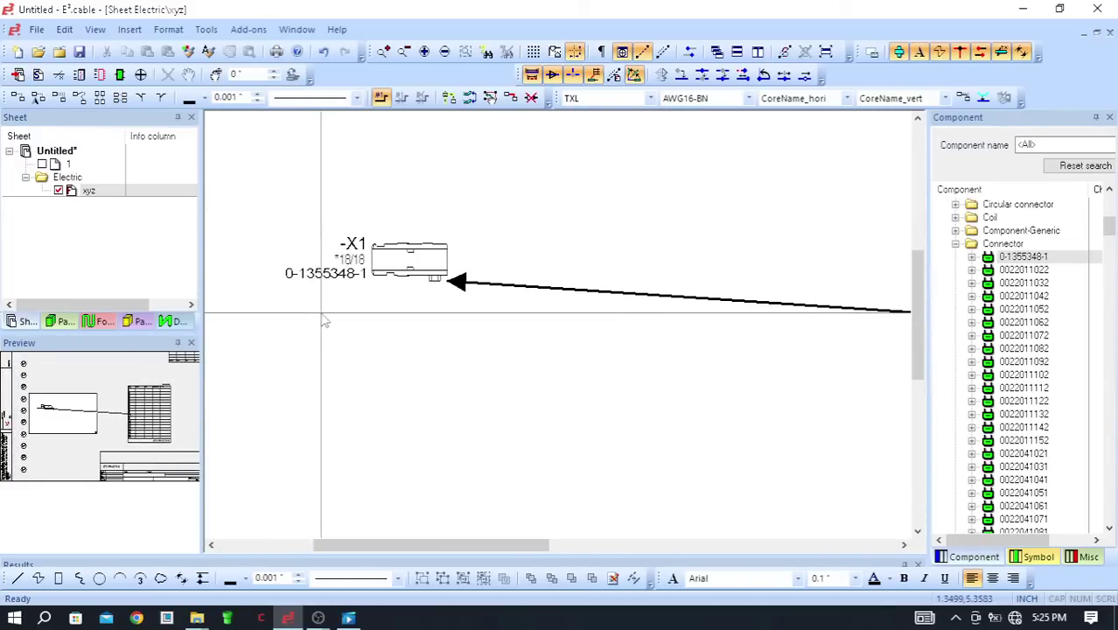
pyautogui.scroll(-5, 320, 332)
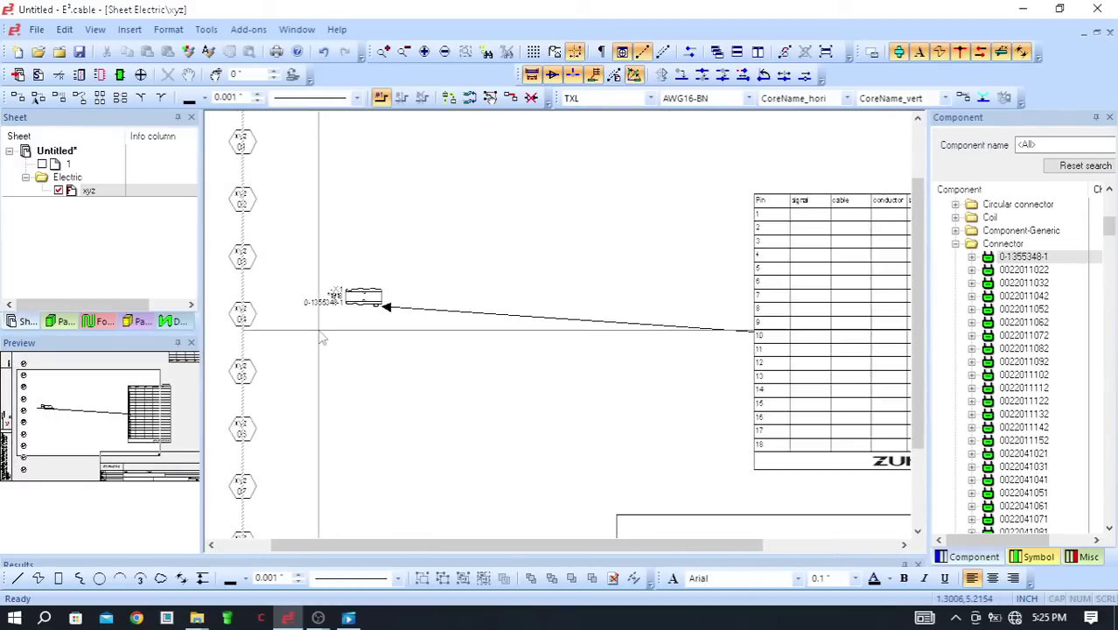
pyautogui.scroll(-1, 320, 333)
pyautogui.scroll(4, 306, 328)
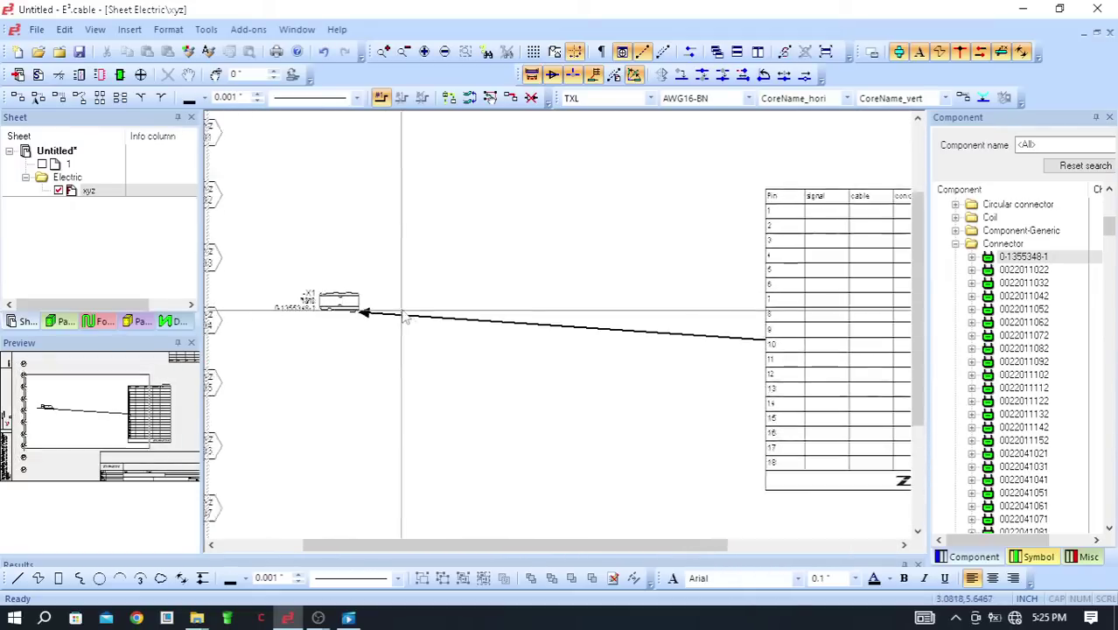
pyautogui.scroll(1, 297, 325)
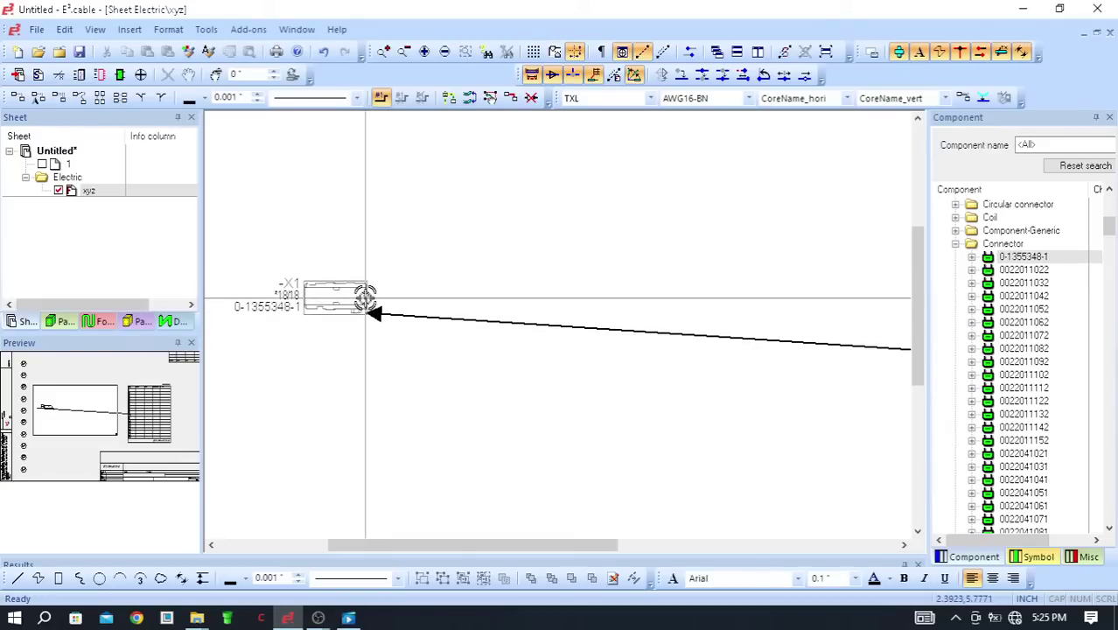
# - Draw a multi-conductor connection from X1's pin to a free point on the right
pyautogui.click(365, 298)
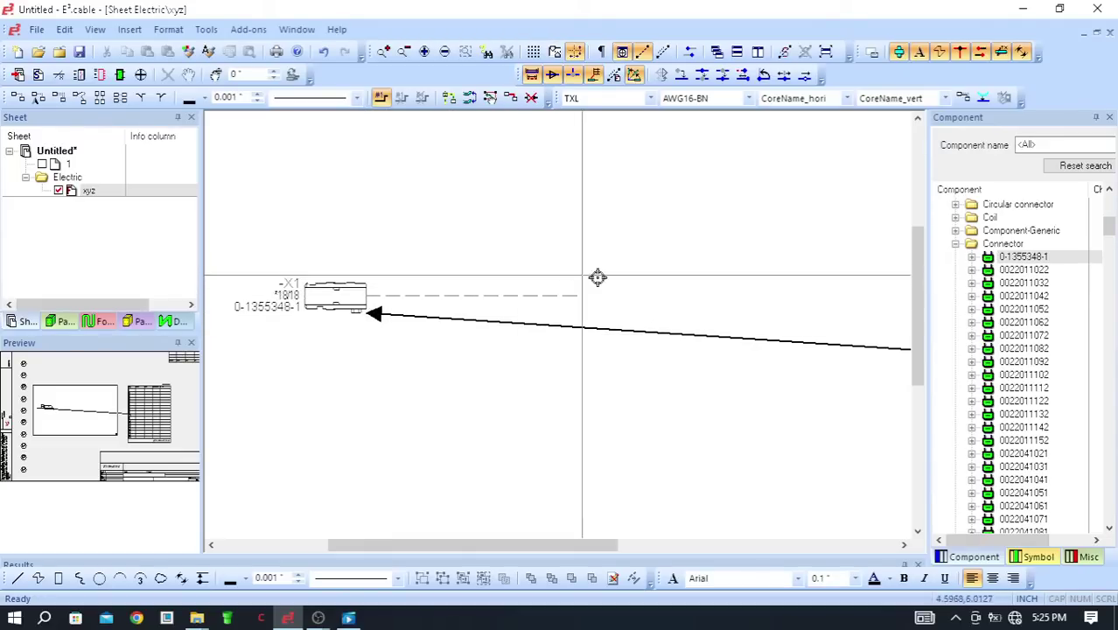
pyautogui.click(666, 296)
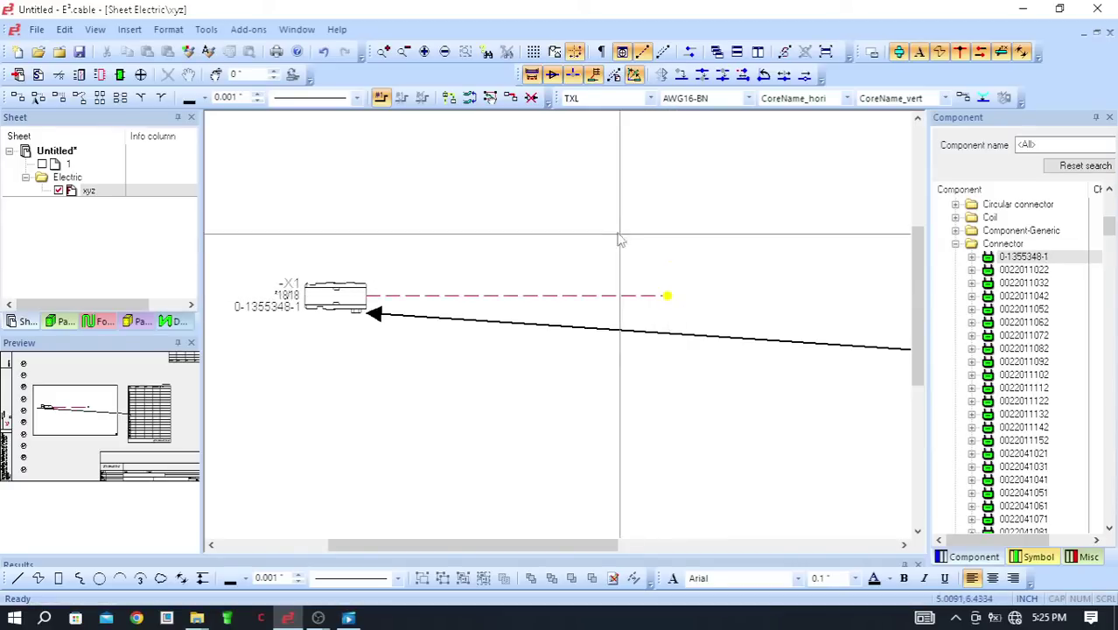
pyautogui.scroll(2, 706, 386)
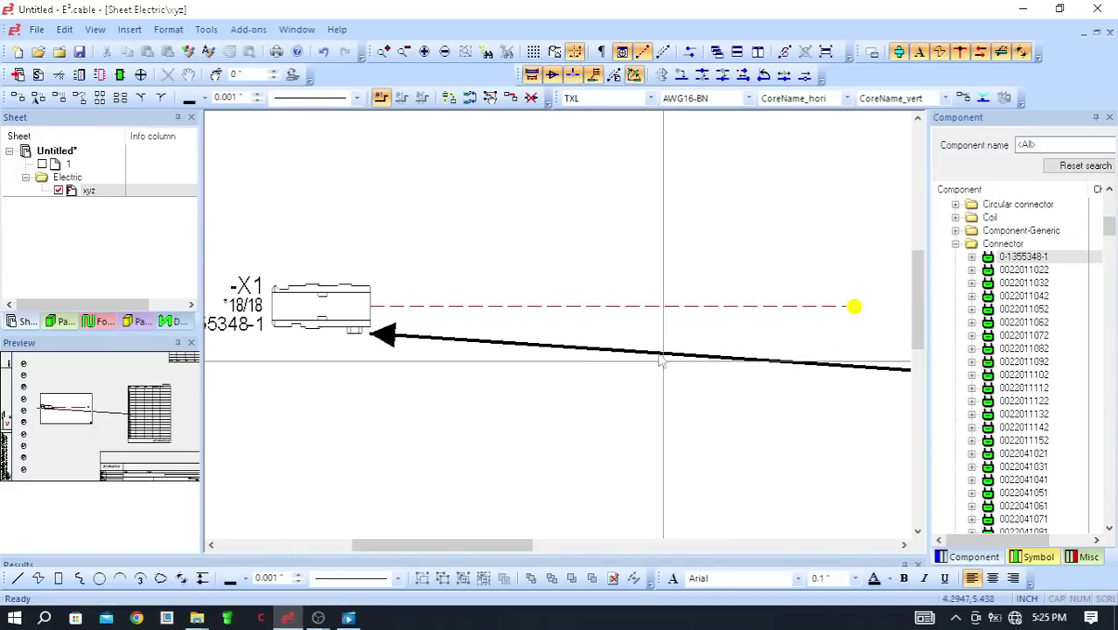
pyautogui.scroll(-3, 559, 307)
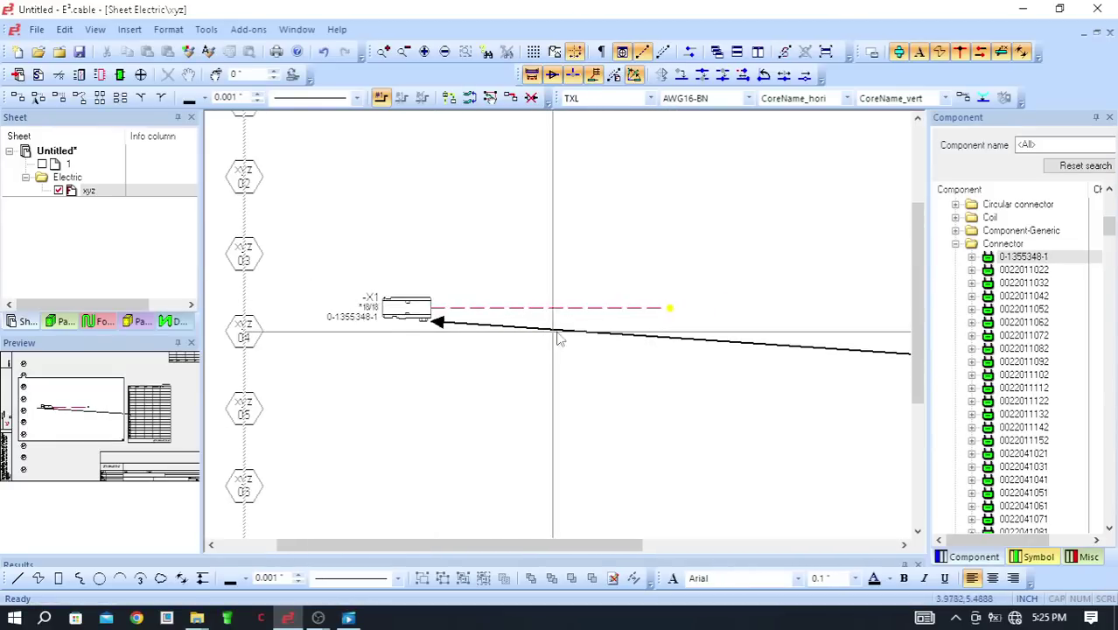
pyautogui.scroll(2, 542, 346)
pyautogui.scroll(-1, 541, 351)
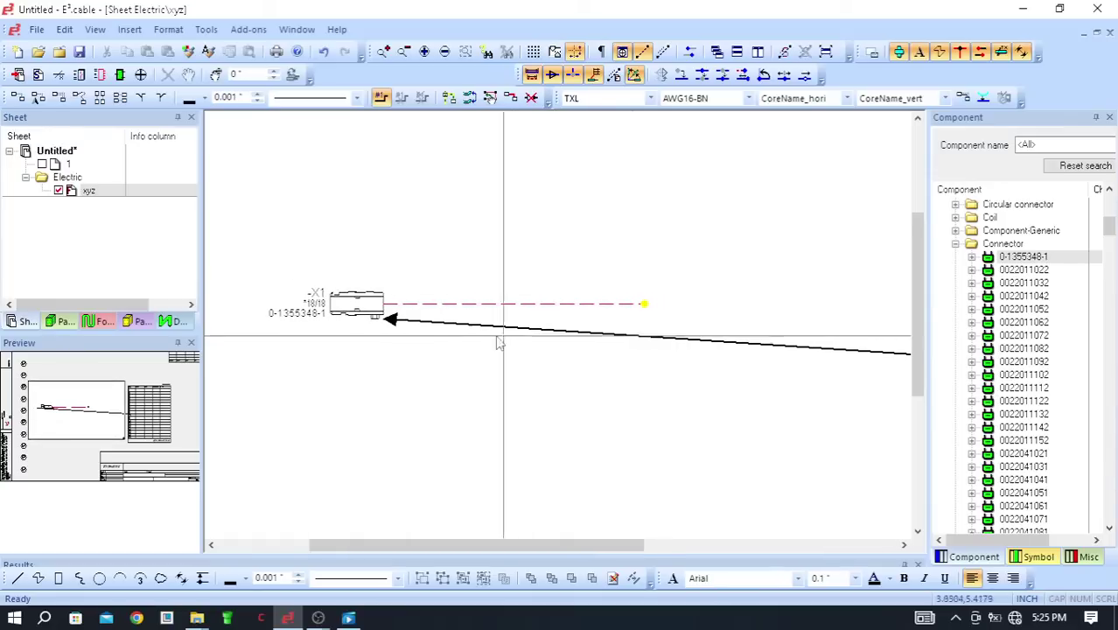
pyautogui.scroll(-2, 454, 332)
pyautogui.scroll(2, 573, 313)
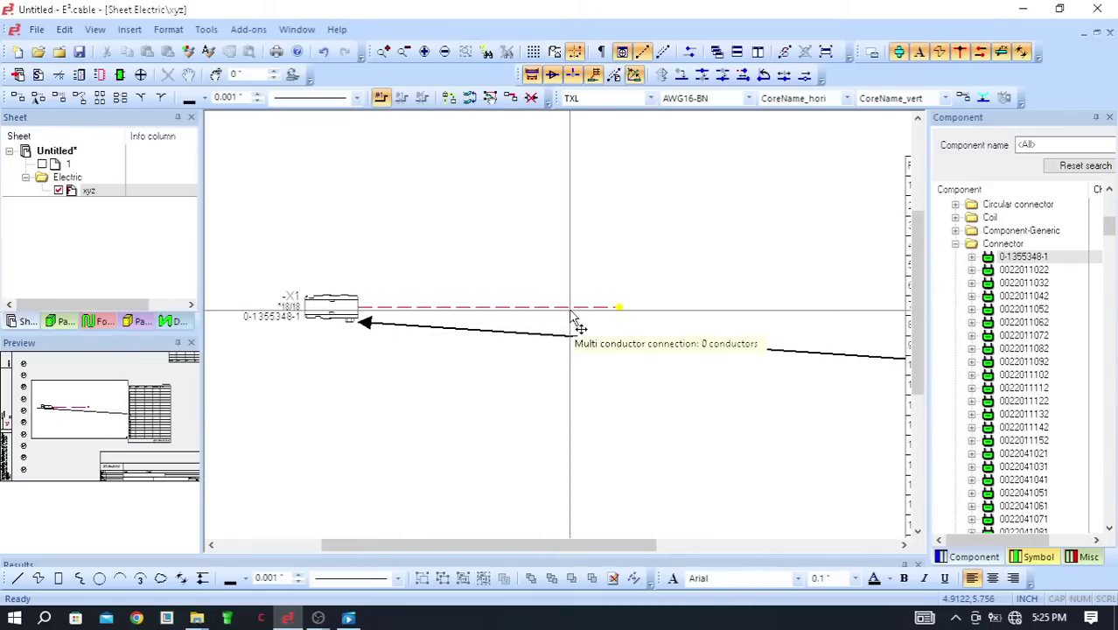
# - Move X1's pin table directly beneath the connector
pyautogui.click(570, 311)
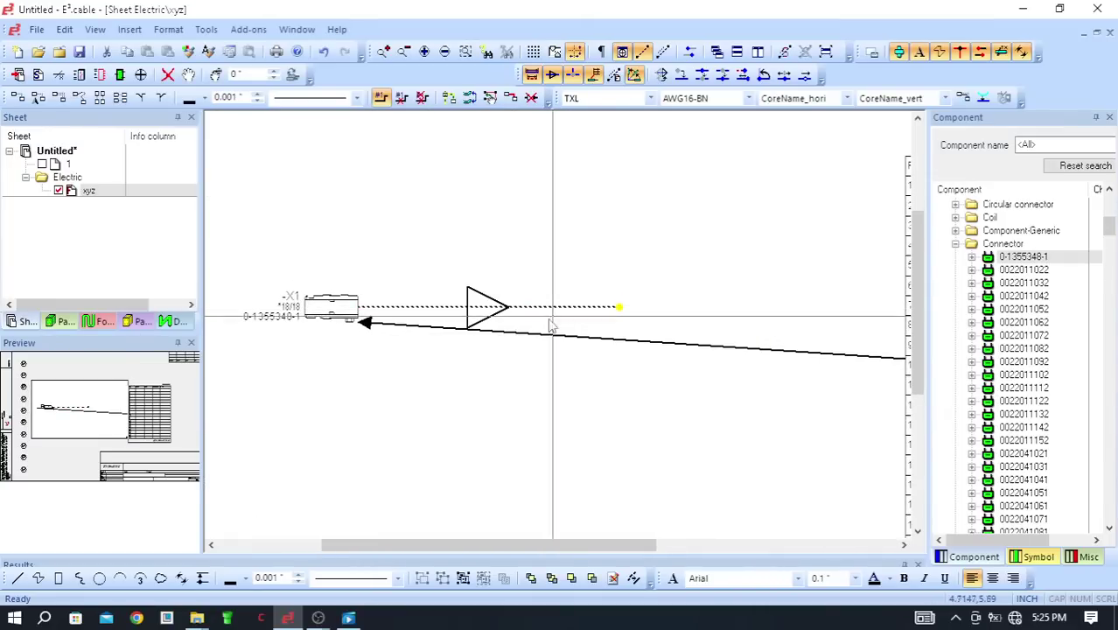
pyautogui.scroll(-3, 371, 346)
pyautogui.scroll(-1, 440, 341)
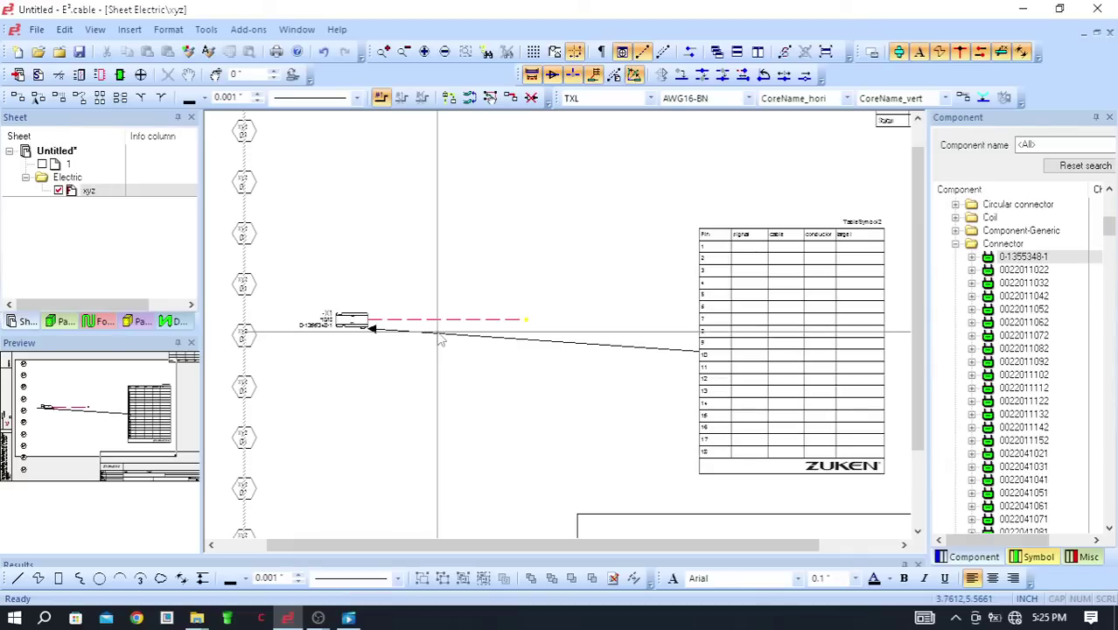
pyautogui.scroll(2, 481, 332)
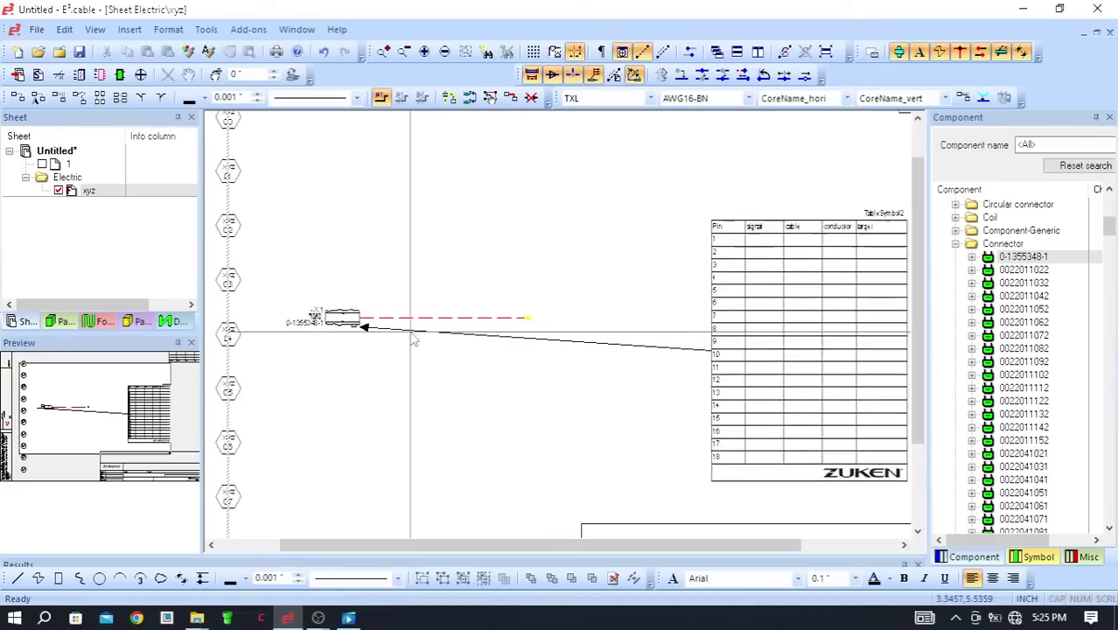
pyautogui.click(486, 317)
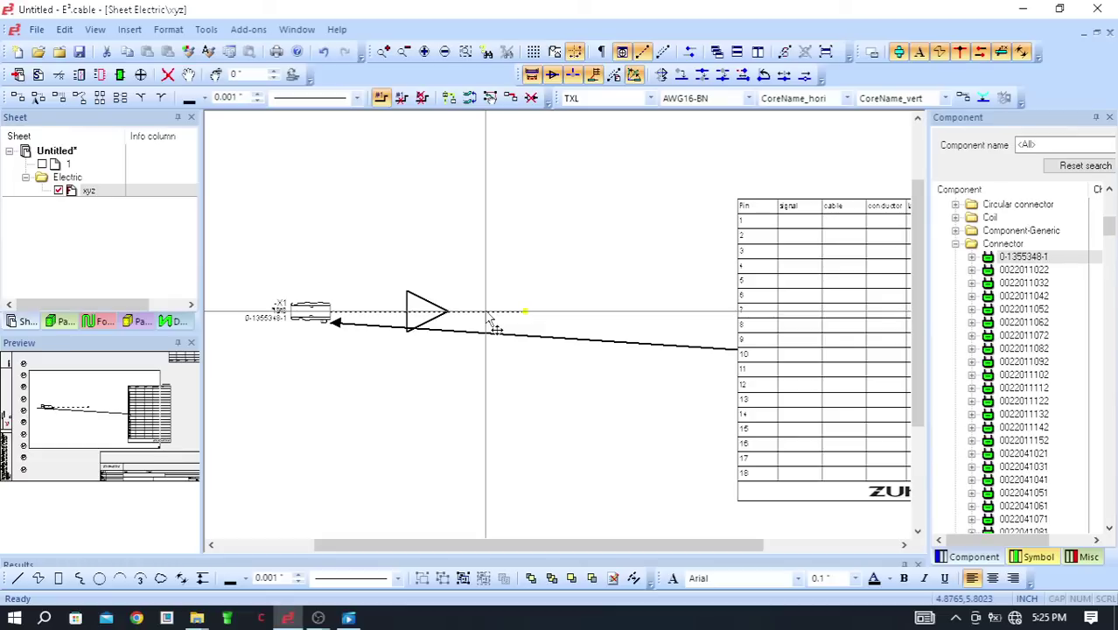
pyautogui.rightClick(487, 318)
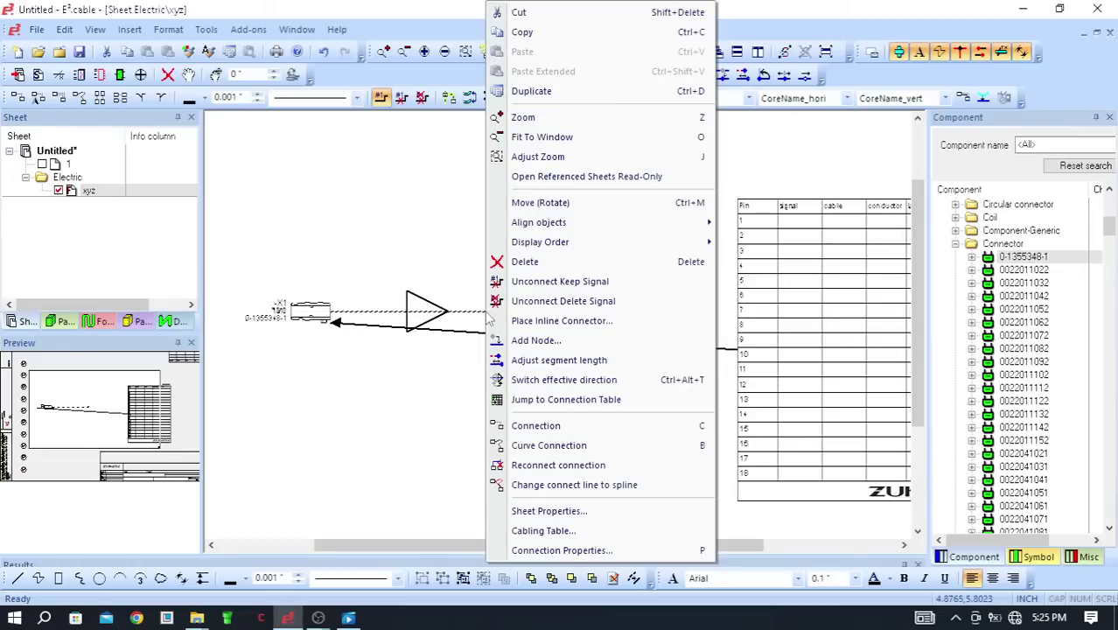
pyautogui.click(507, 280)
pyautogui.scroll(-3, 502, 263)
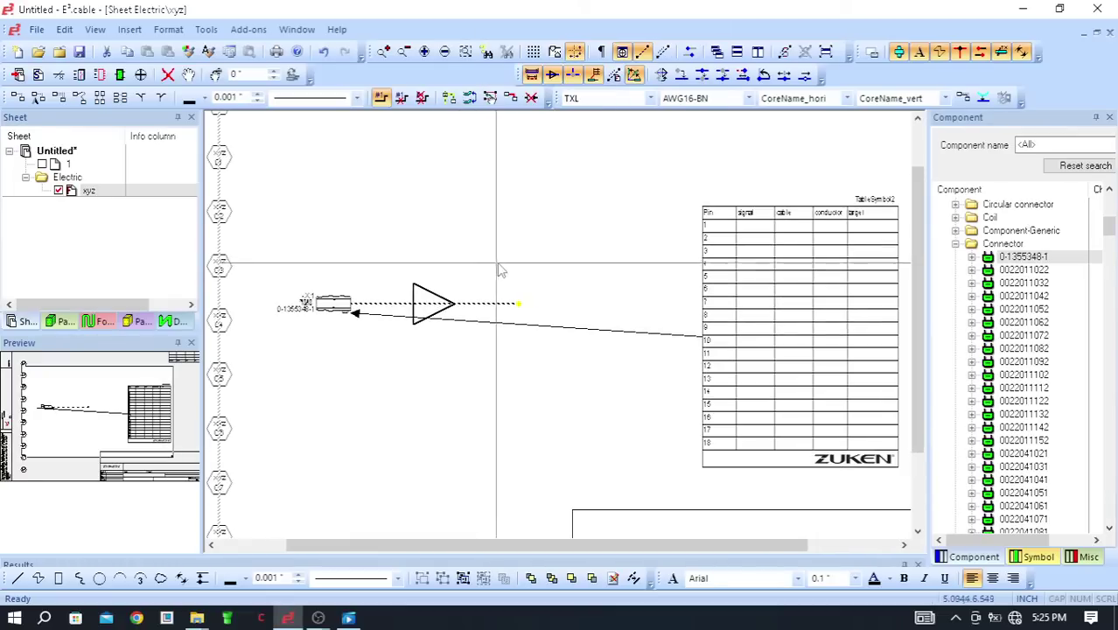
pyautogui.scroll(-1, 502, 265)
pyautogui.moveTo(459, 296); pyautogui.dragTo(442, 361)
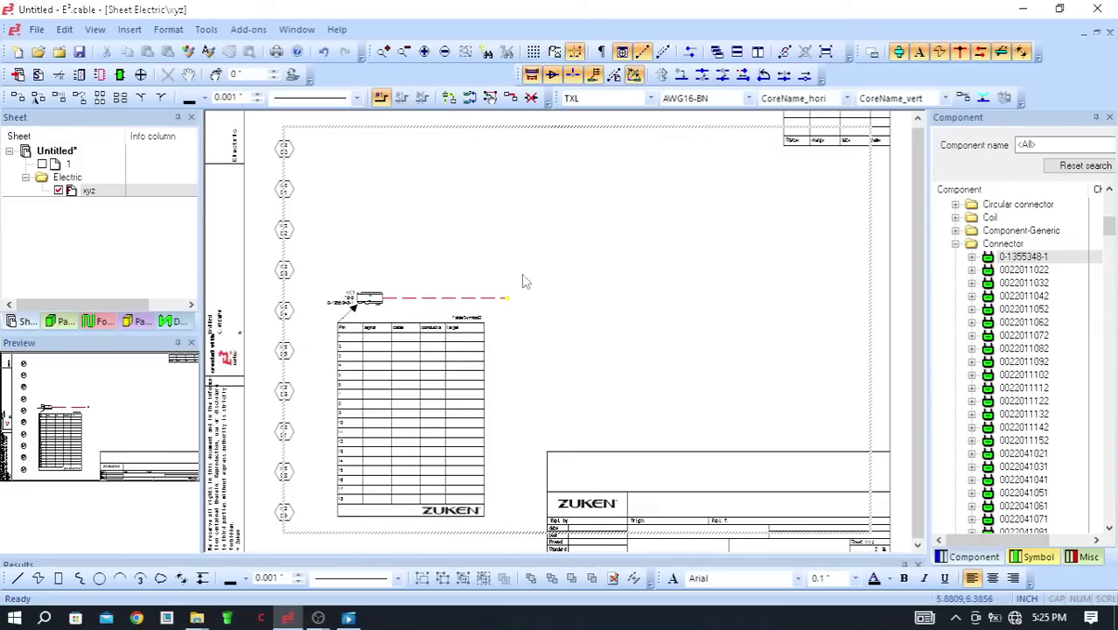
pyautogui.click(1032, 283)
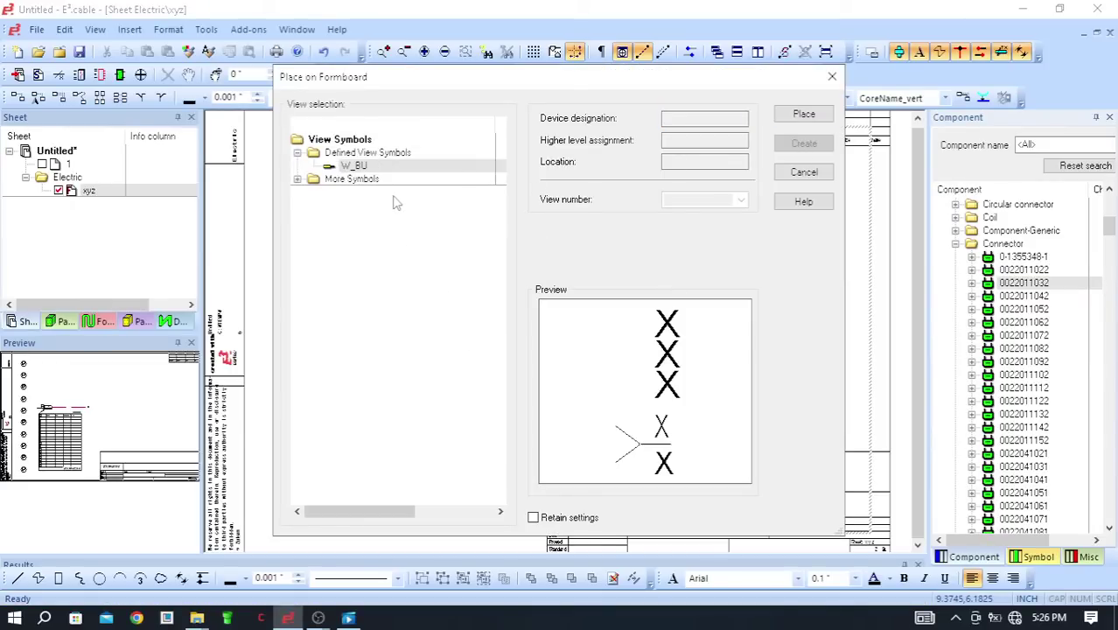
pyautogui.click(298, 179)
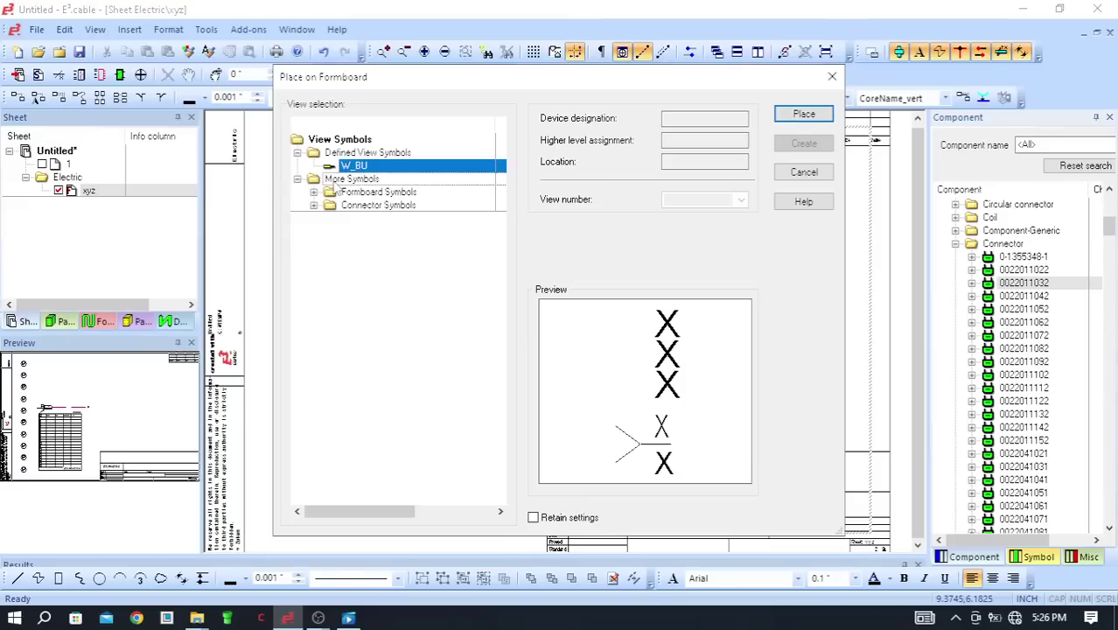
pyautogui.click(313, 192)
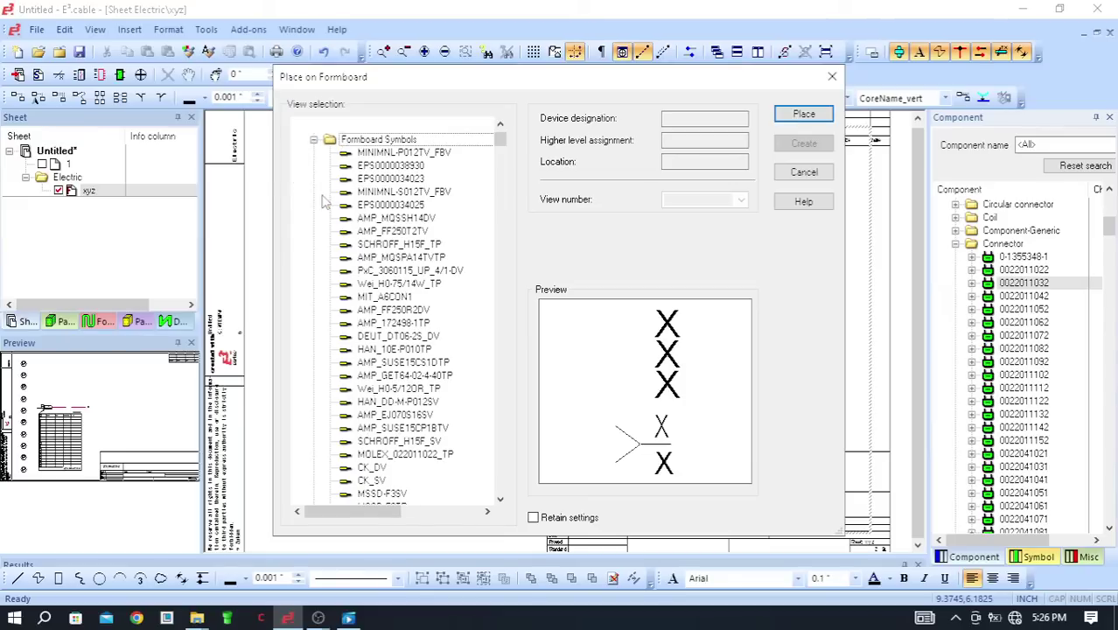
pyautogui.scroll(2, 424, 226)
pyautogui.click(419, 207)
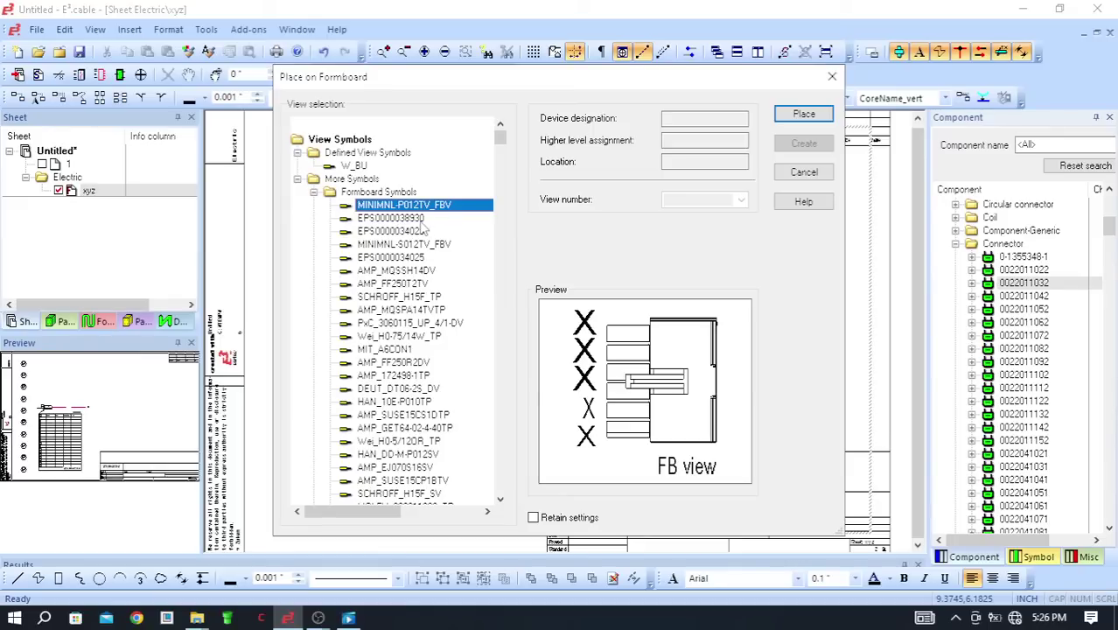
pyautogui.click(800, 114)
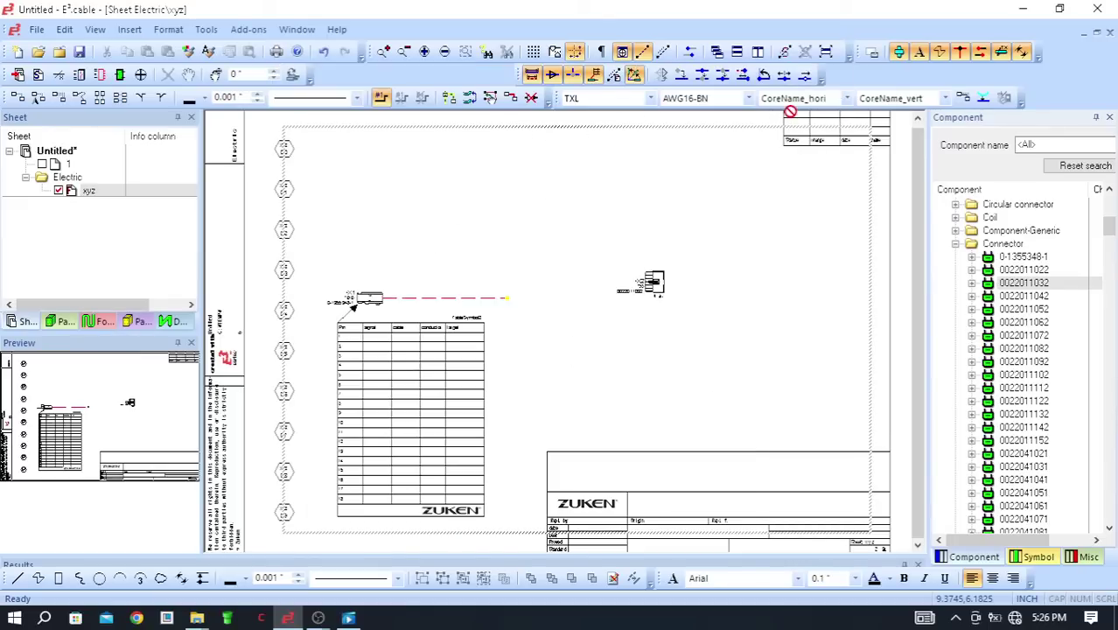
# - Drop connector X2 right of X1 and place its 3-row pin table below-right of it
pyautogui.click(654, 285)
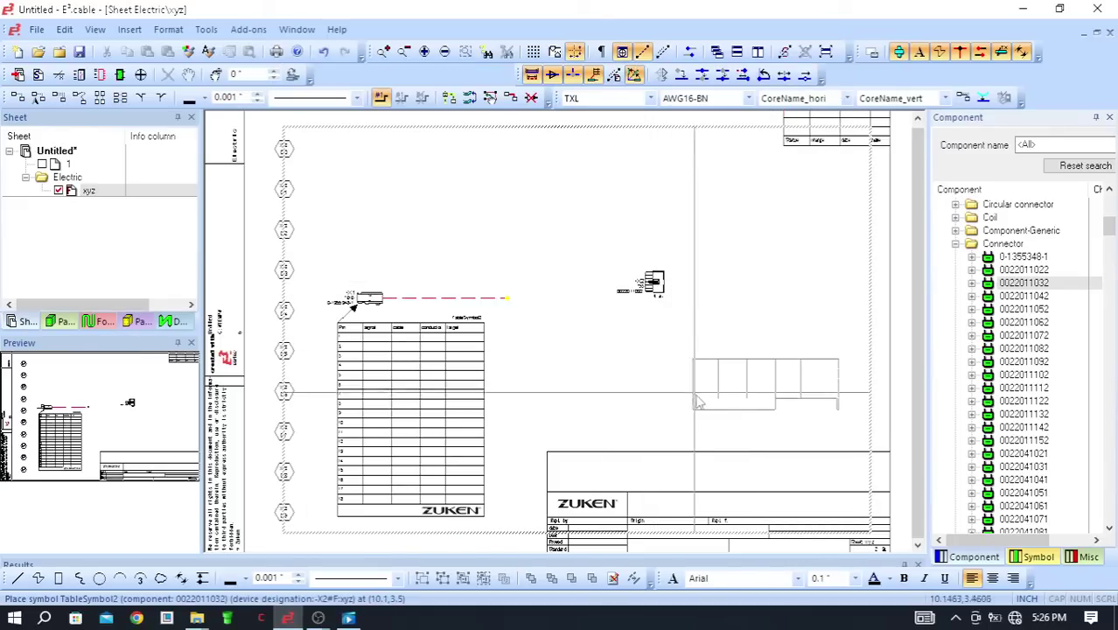
pyautogui.click(700, 396)
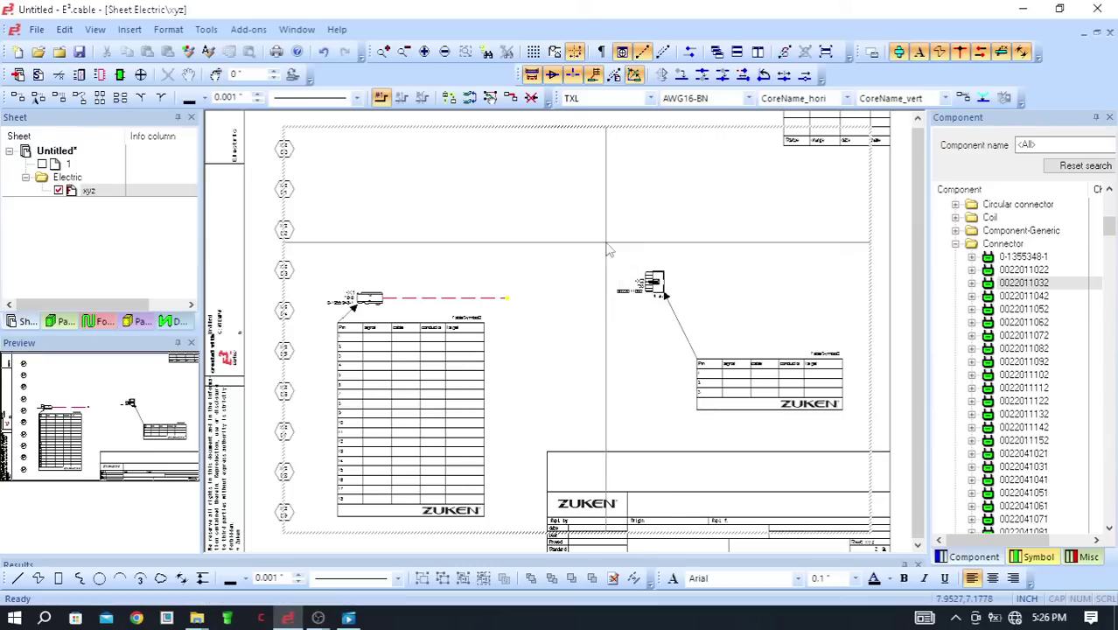
pyautogui.scroll(3, 665, 302)
pyautogui.scroll(-1, 689, 292)
pyautogui.scroll(-5, 688, 291)
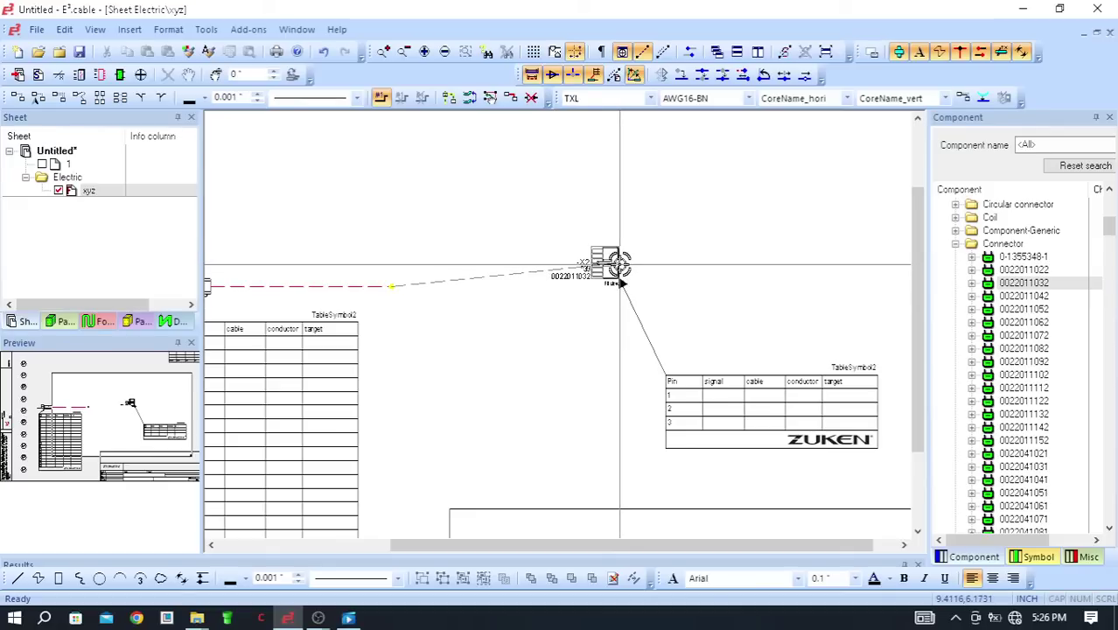
# - Cancel the pending line and flip X2 with Ctrl+R so X1's dashed bundle joins it
pyautogui.press('Escape')
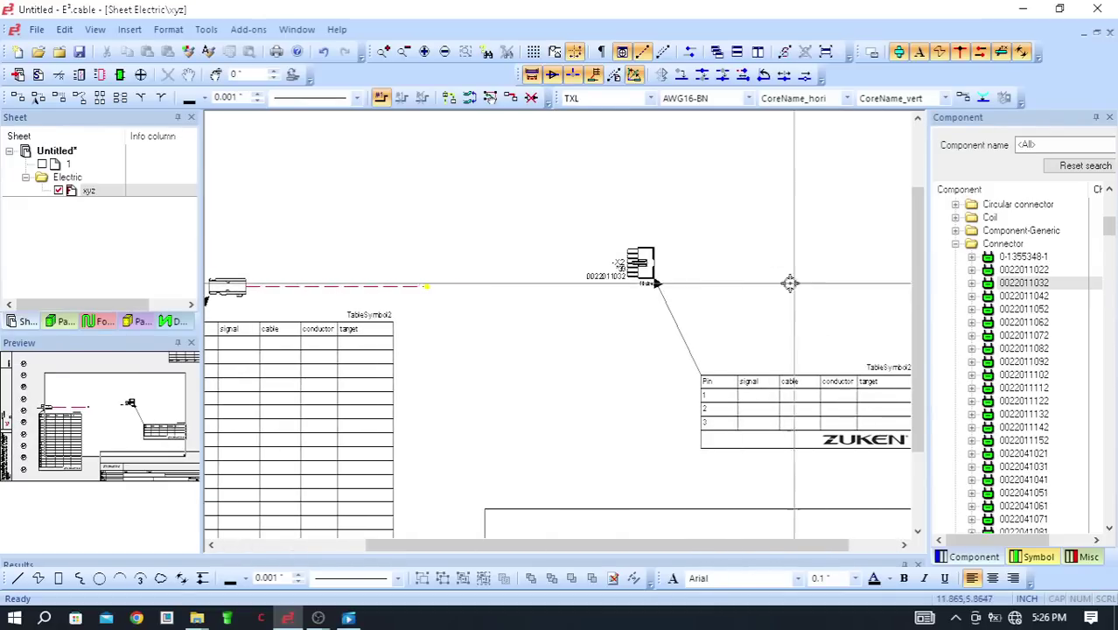
pyautogui.scroll(4, 673, 268)
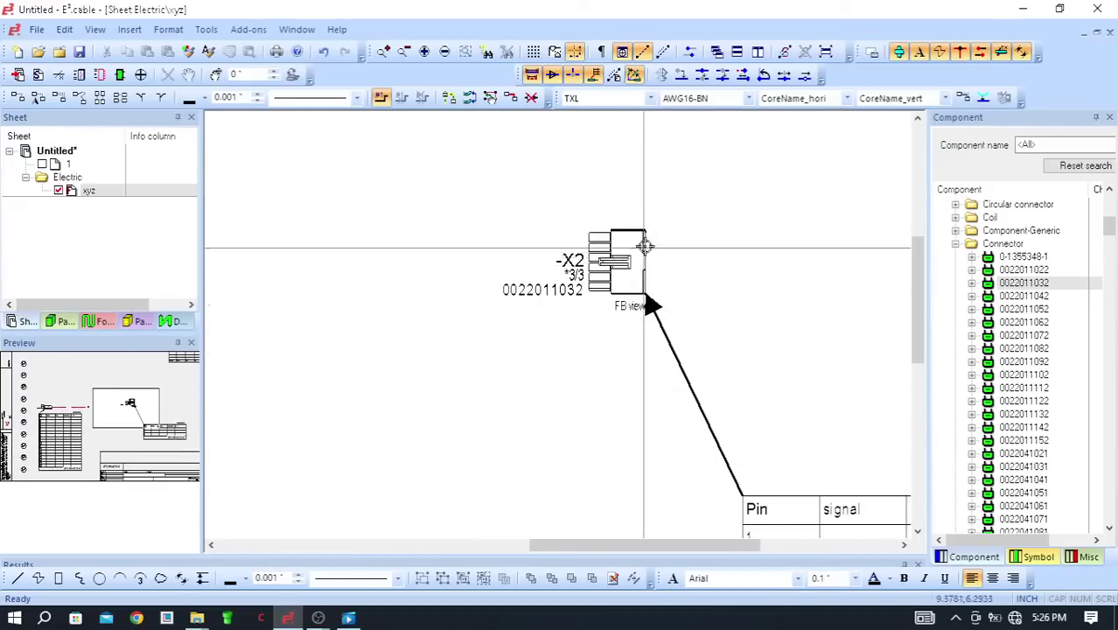
pyautogui.scroll(3, 643, 245)
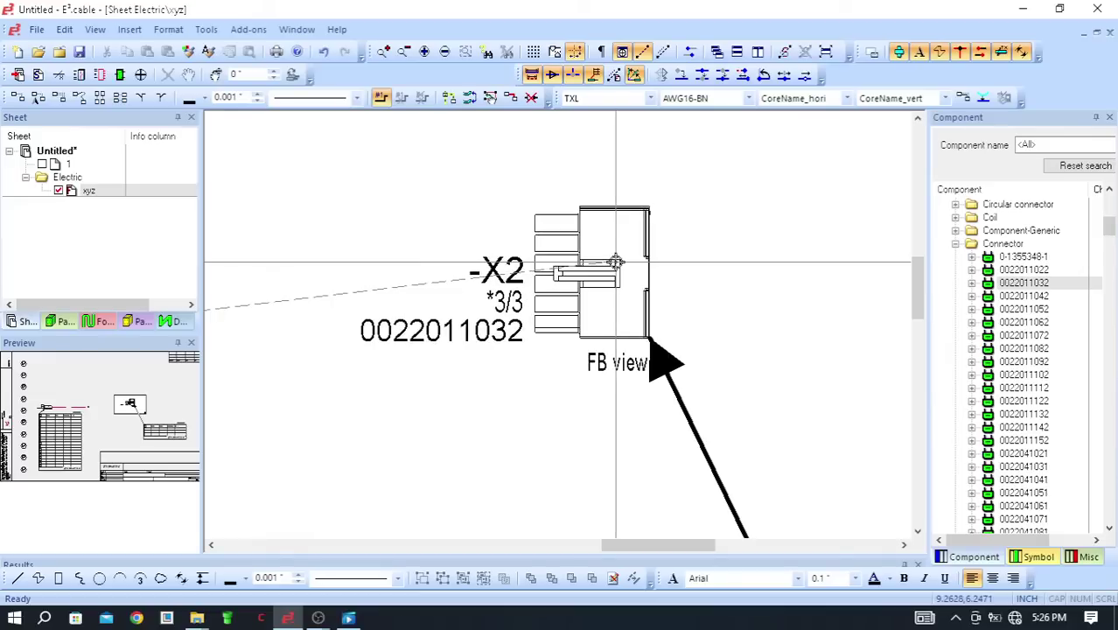
pyautogui.scroll(1, 652, 284)
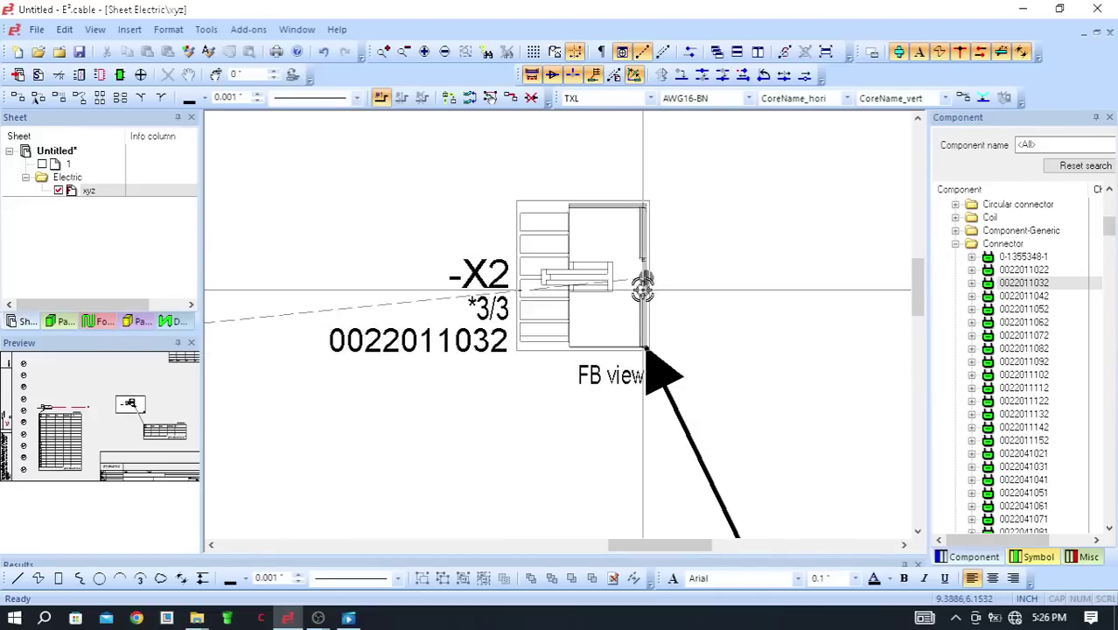
pyautogui.hotkey('ctrl', 'r')
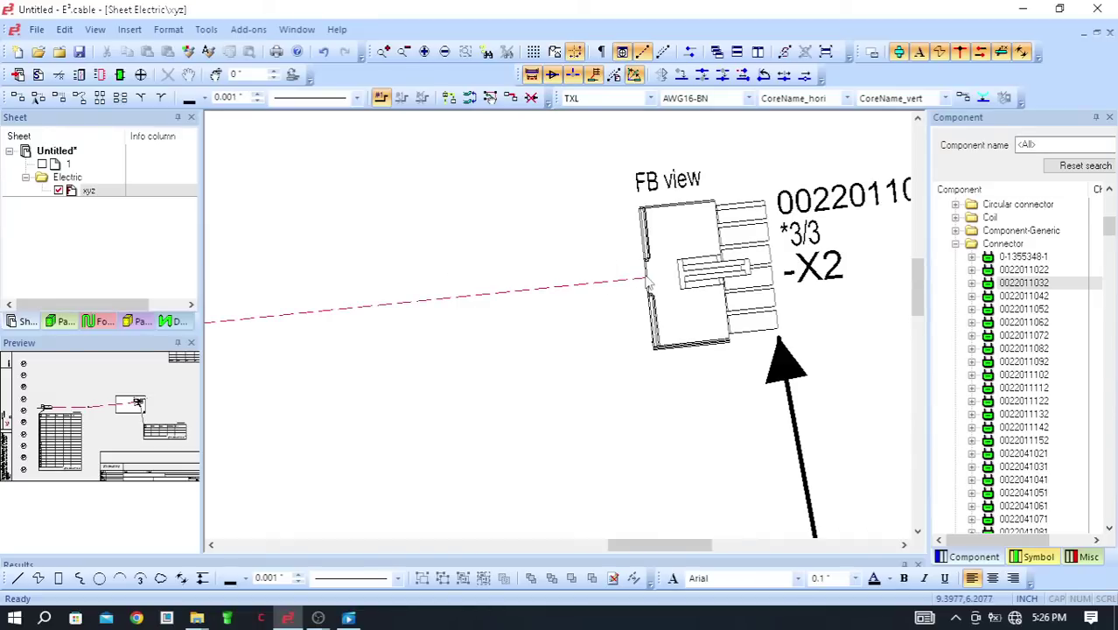
pyautogui.scroll(-5, 647, 279)
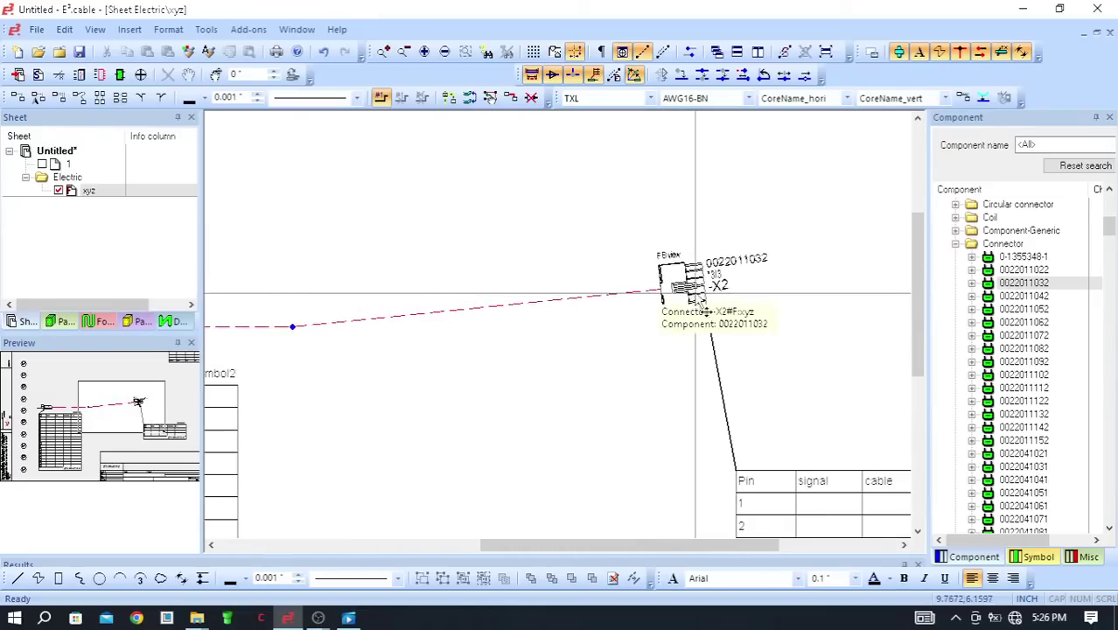
pyautogui.scroll(-4, 700, 302)
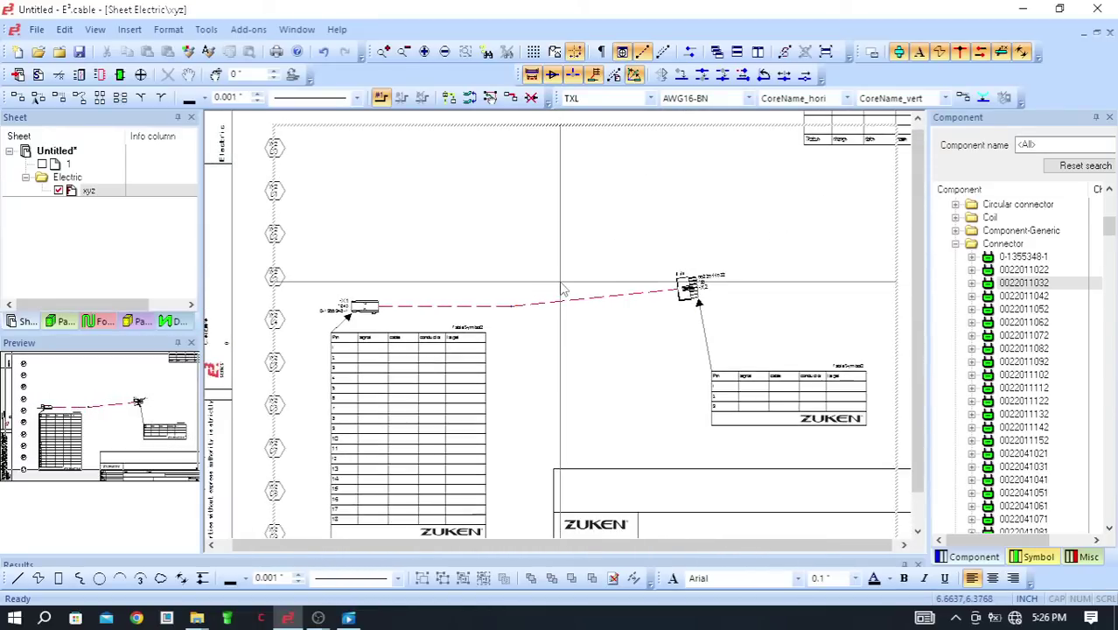
pyautogui.scroll(1, 631, 370)
pyautogui.scroll(-1, 505, 277)
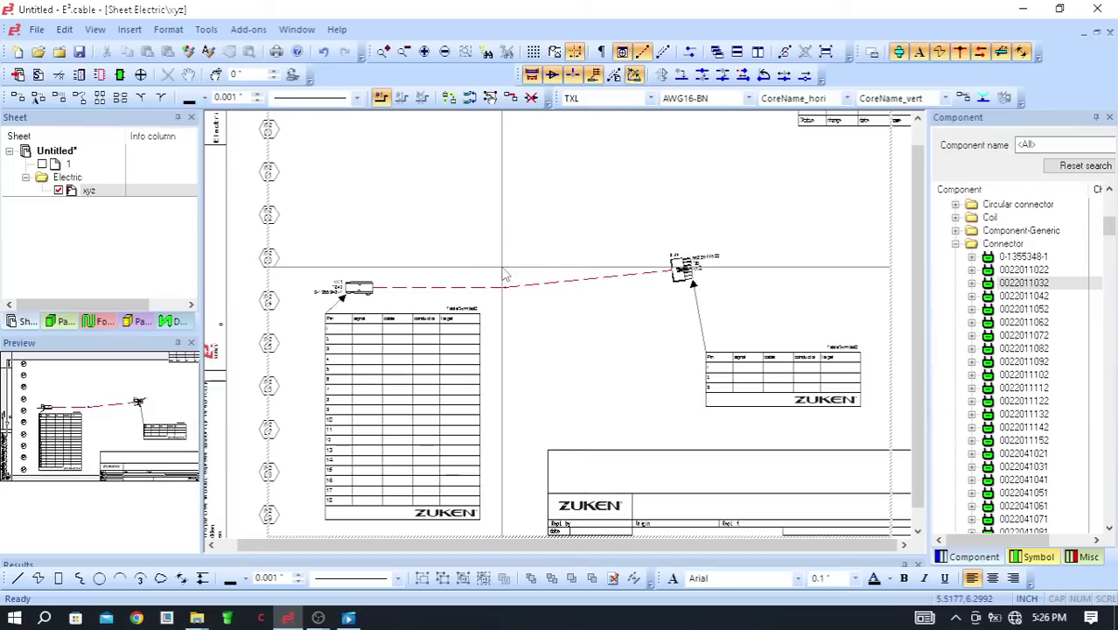
pyautogui.scroll(3, 691, 359)
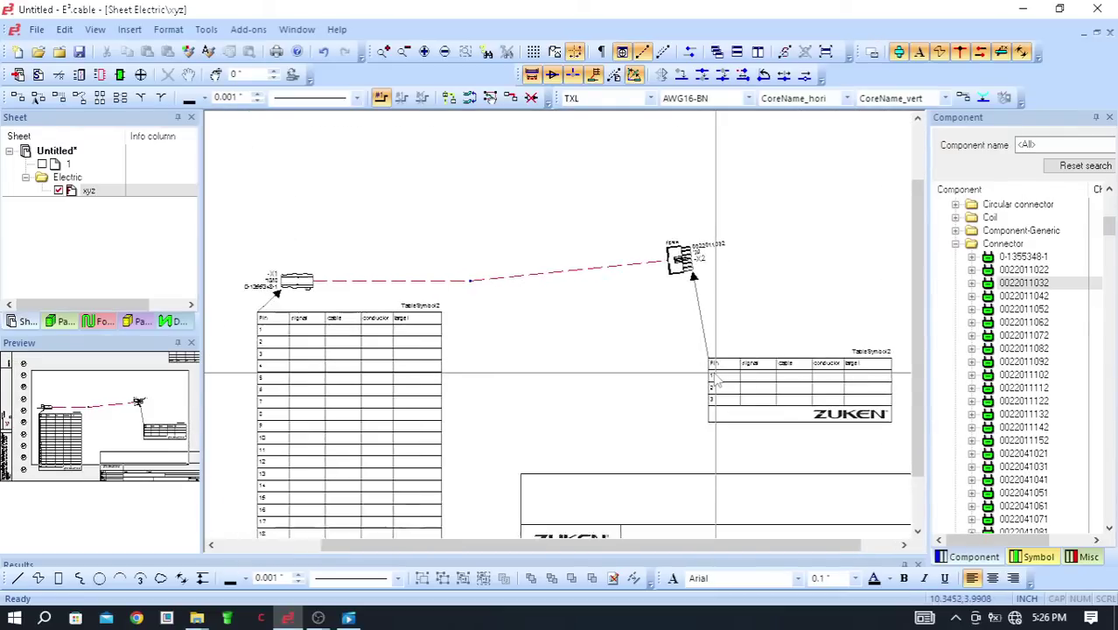
# - In the wire toolbar, keep TXL as the wire group and choose wire type AWG18-RD
pyautogui.scroll(1, 704, 375)
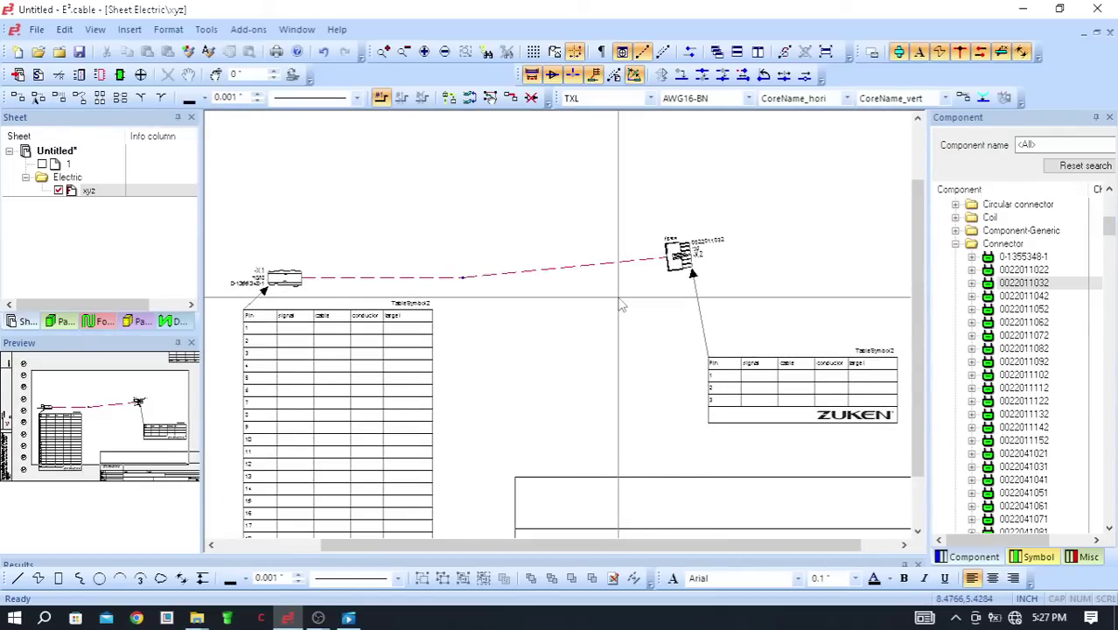
pyautogui.scroll(1, 503, 293)
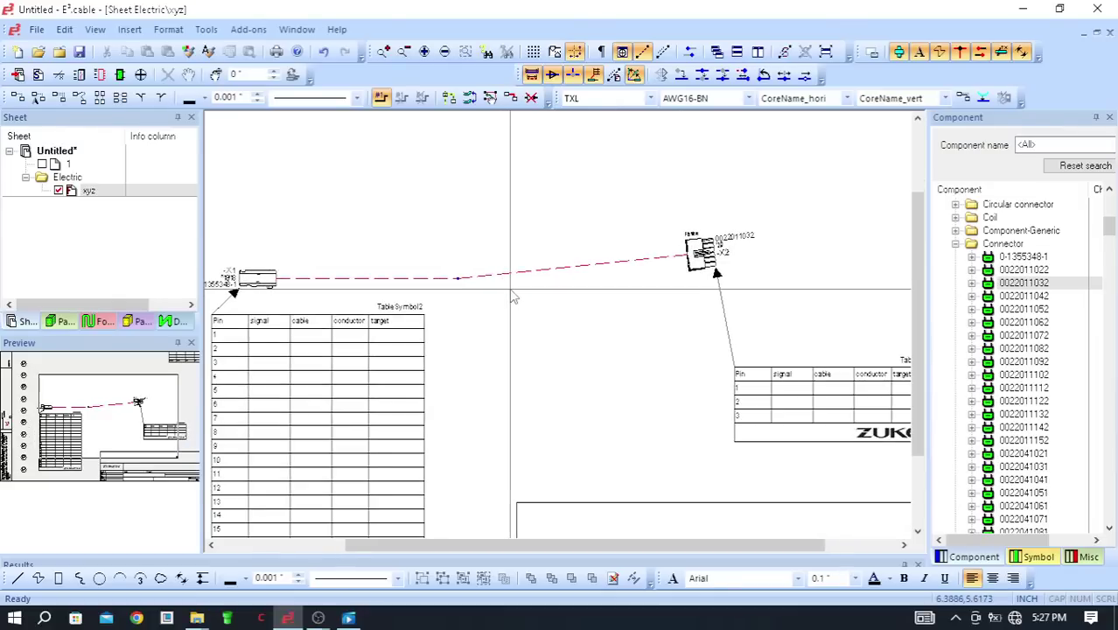
pyautogui.scroll(-1, 499, 296)
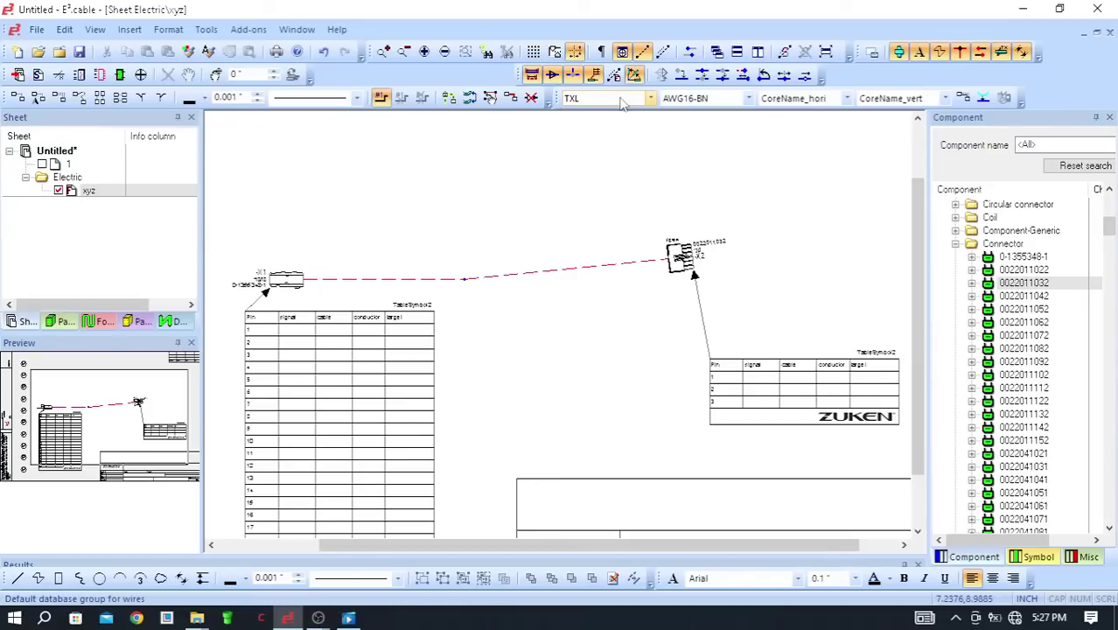
pyautogui.click(650, 99)
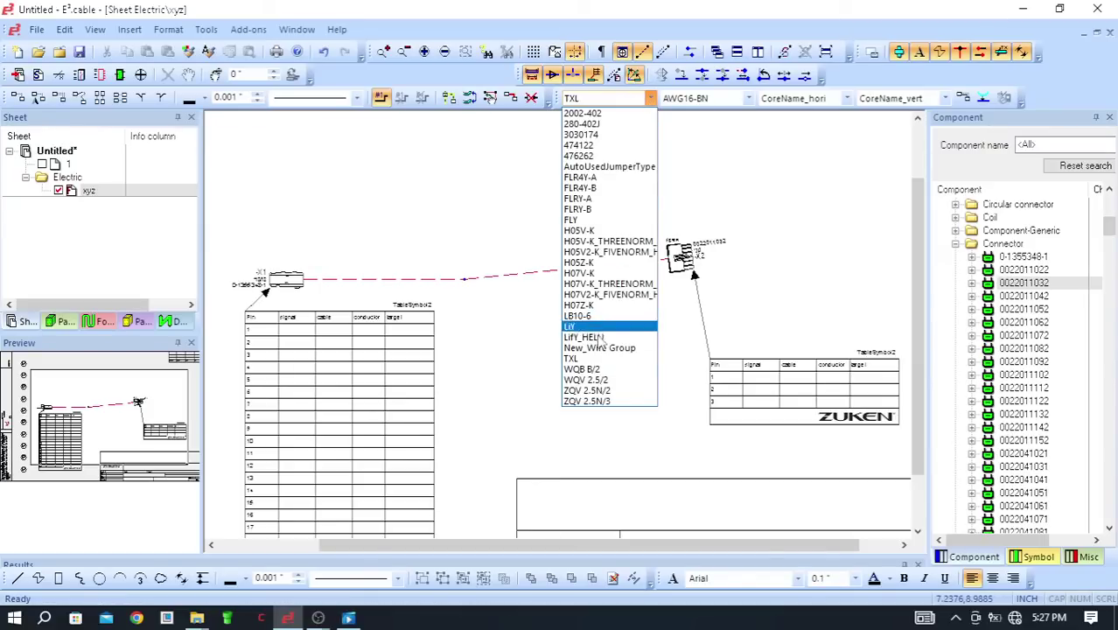
pyautogui.click(578, 358)
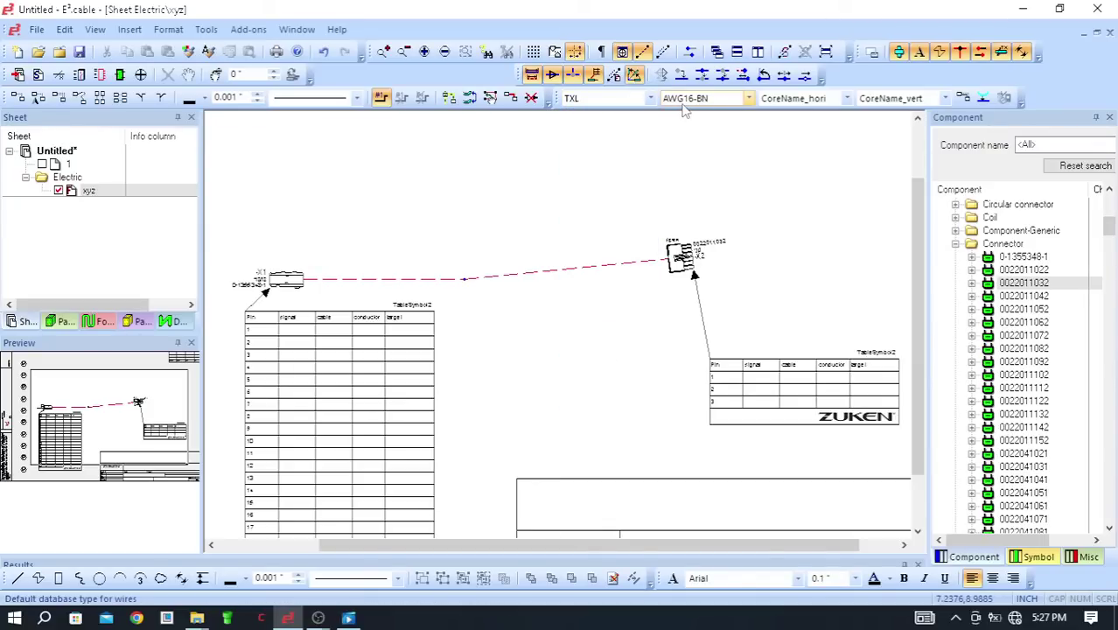
pyautogui.click(749, 100)
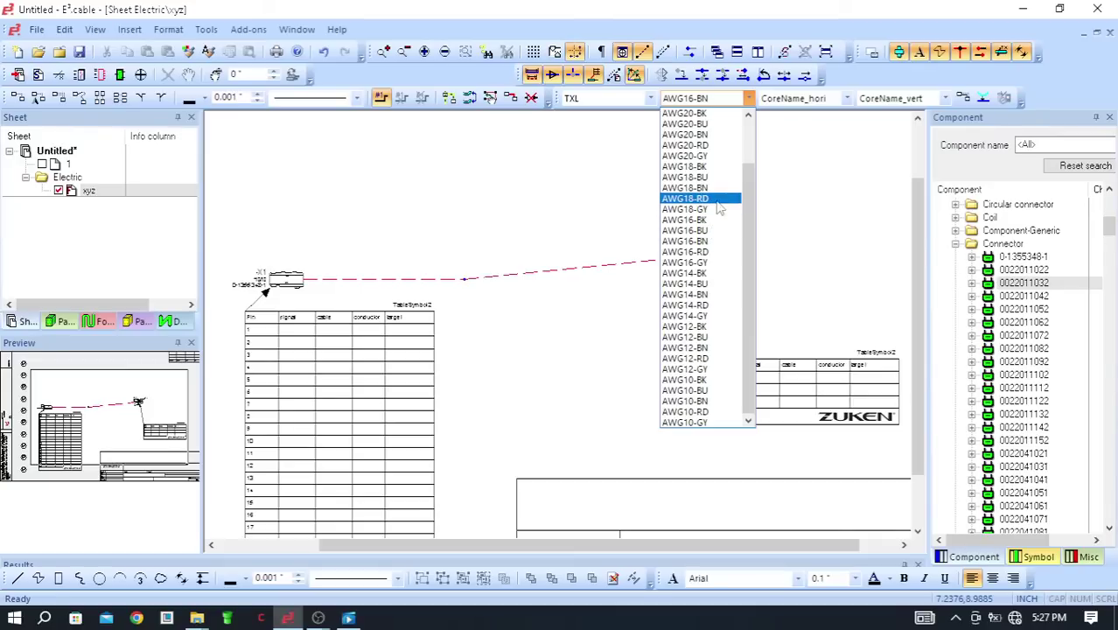
pyautogui.click(691, 198)
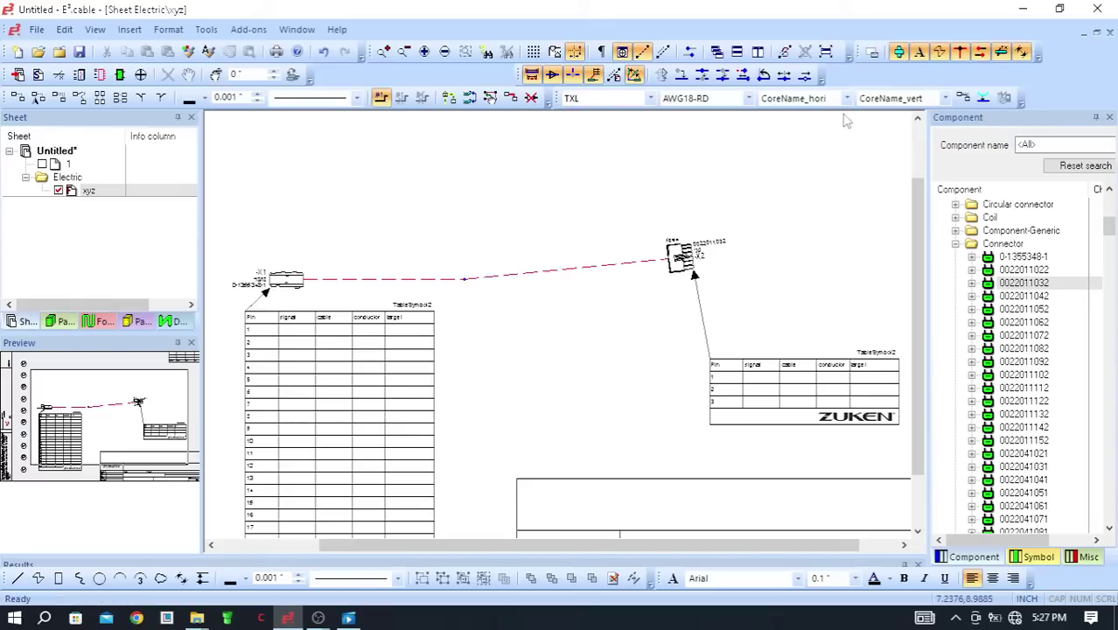
pyautogui.click(984, 100)
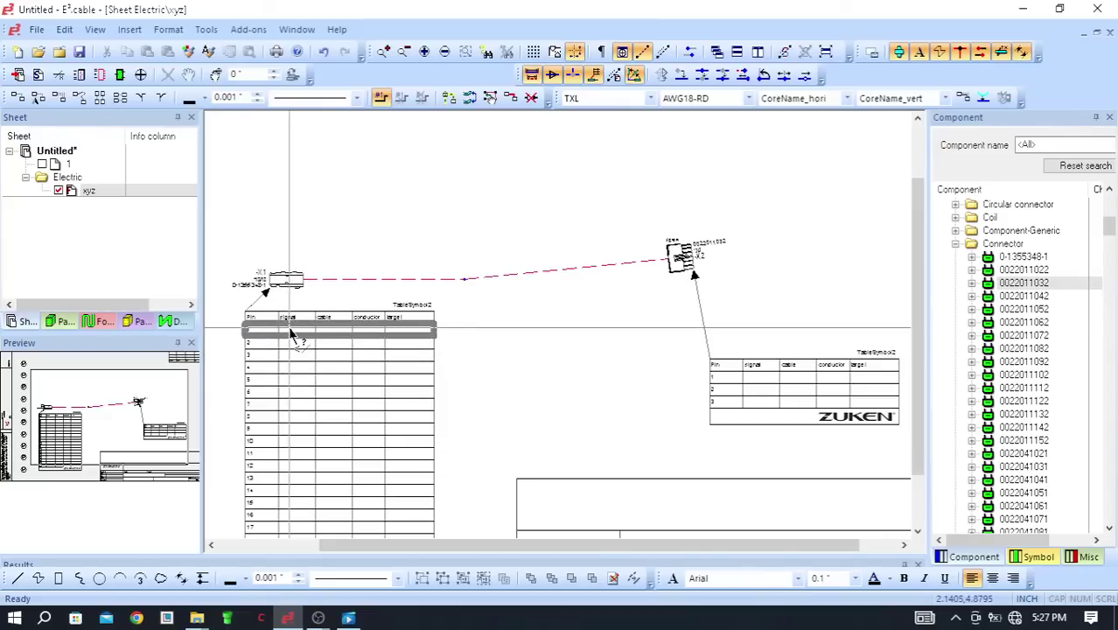
pyautogui.click(341, 332)
pyautogui.scroll(2, 367, 315)
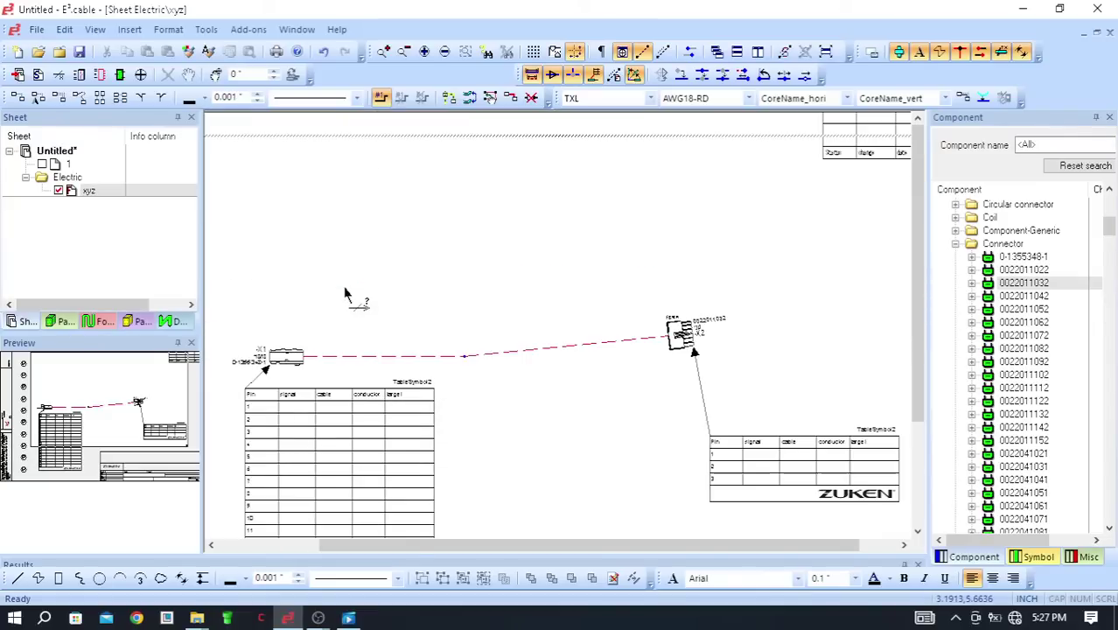
pyautogui.click(766, 458)
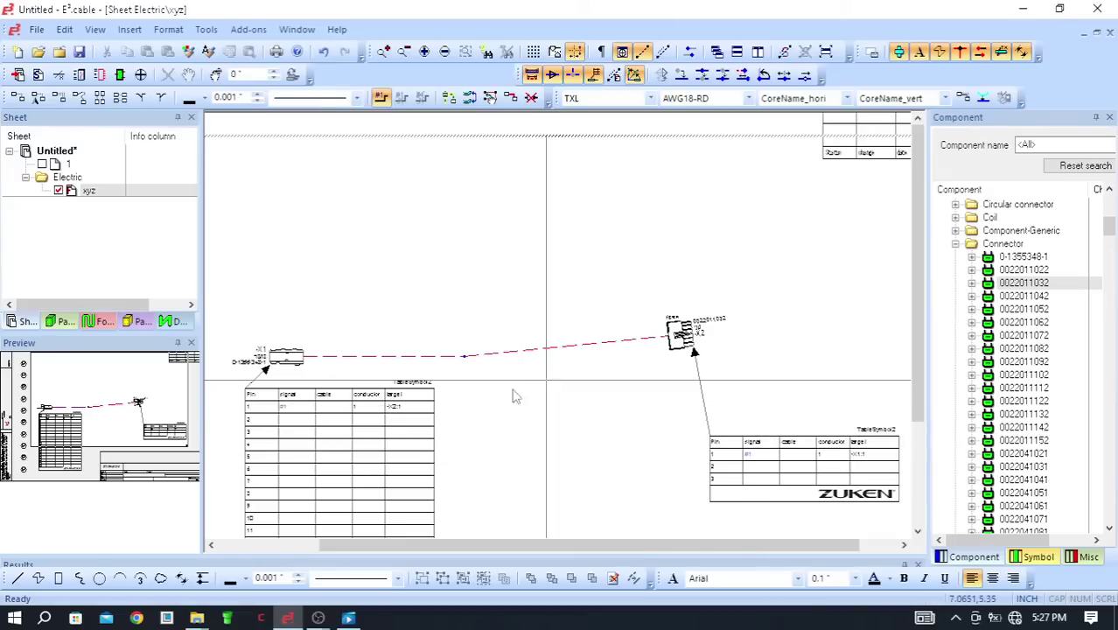
pyautogui.scroll(2, 257, 440)
pyautogui.scroll(3, 258, 434)
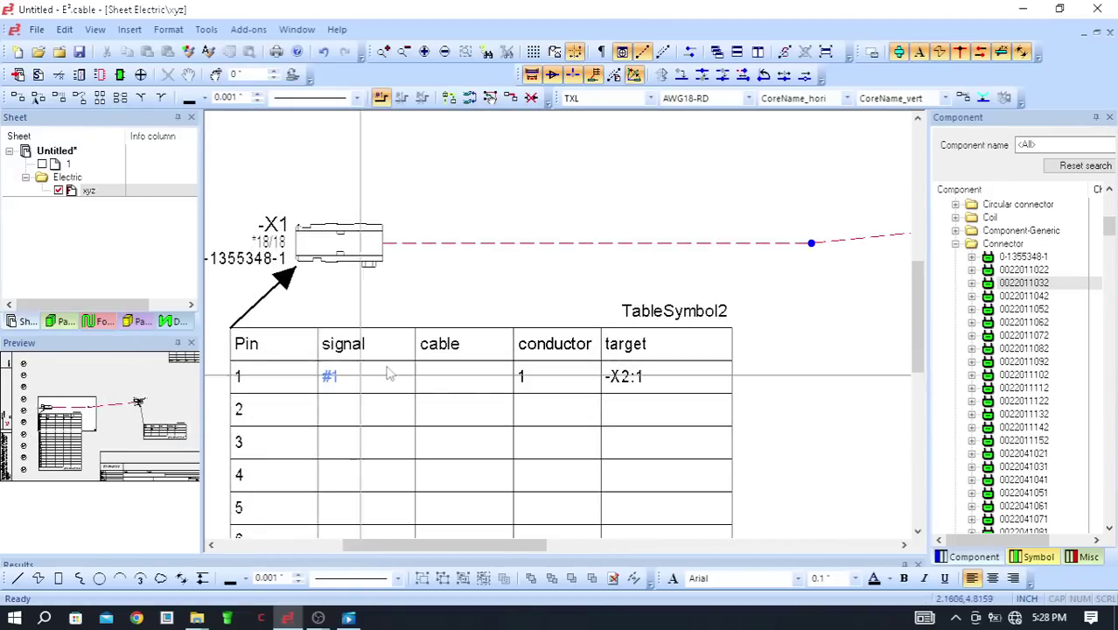
pyautogui.scroll(-1, 575, 424)
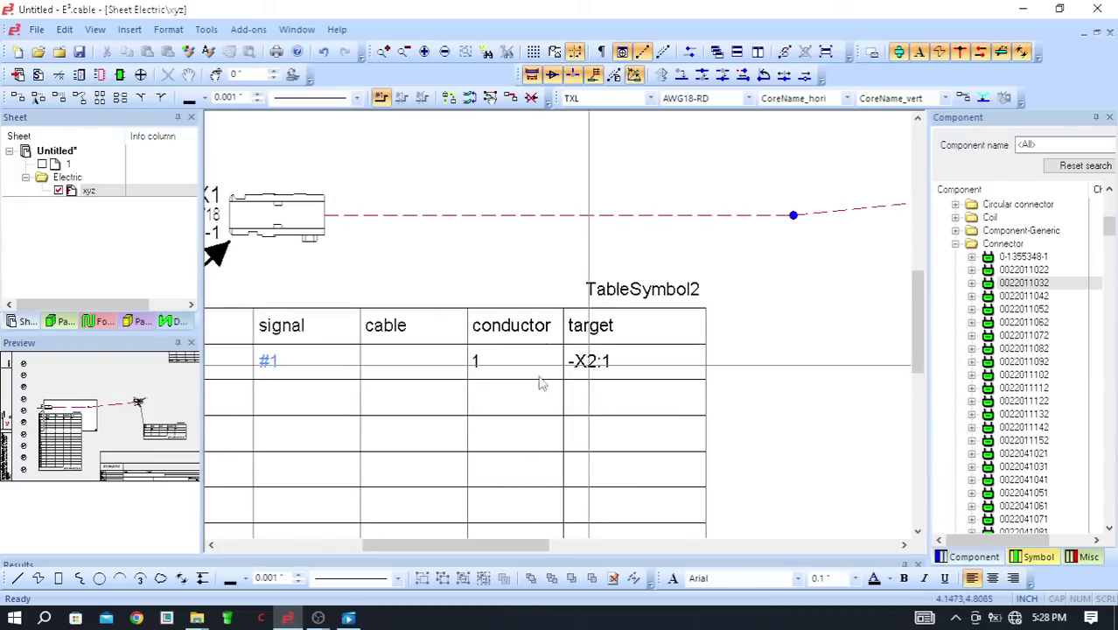
pyautogui.scroll(-2, 541, 381)
pyautogui.scroll(3, 586, 383)
pyautogui.scroll(-1, 525, 378)
pyautogui.scroll(-2, 472, 374)
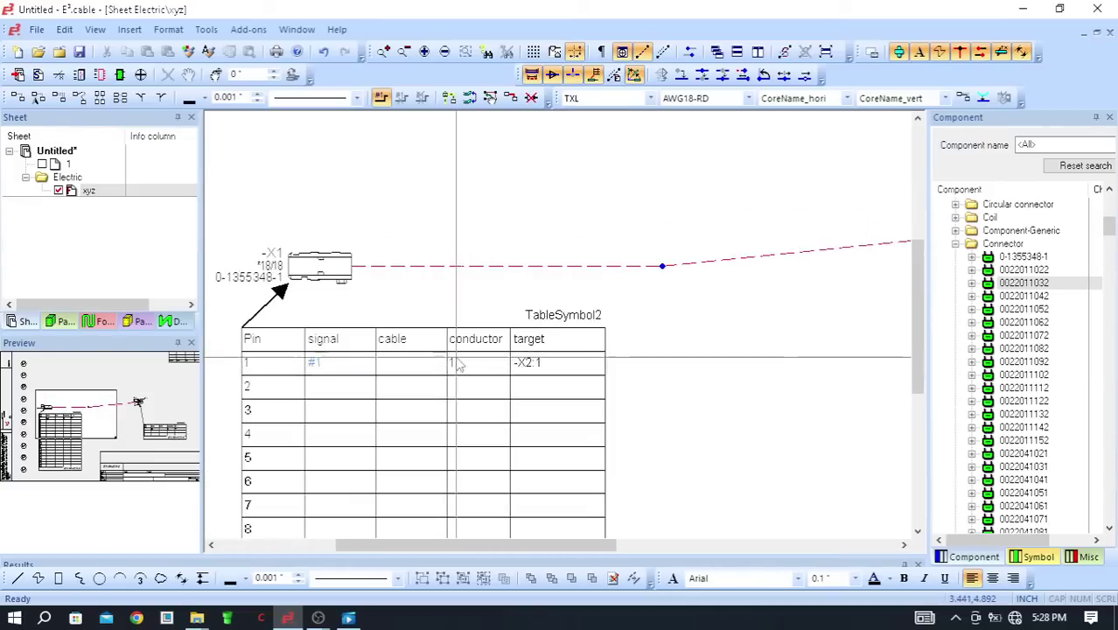
pyautogui.scroll(2, 457, 362)
pyautogui.scroll(-2, 350, 306)
pyautogui.scroll(-2, 336, 298)
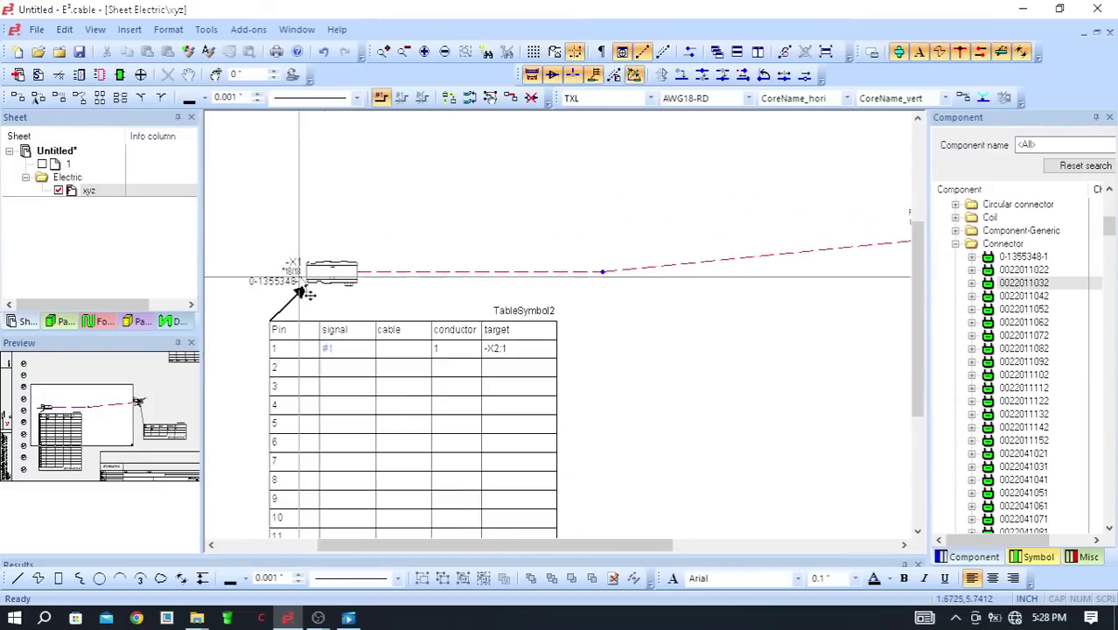
pyautogui.scroll(2, 788, 254)
pyautogui.scroll(2, 796, 284)
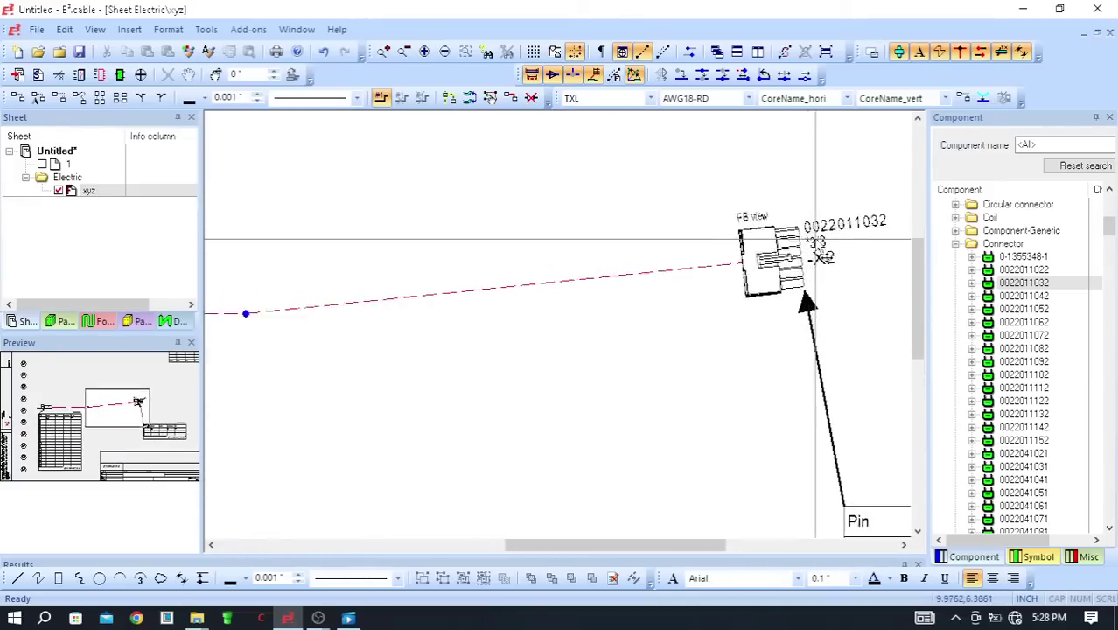
pyautogui.scroll(-2, 775, 287)
pyautogui.scroll(-3, 770, 280)
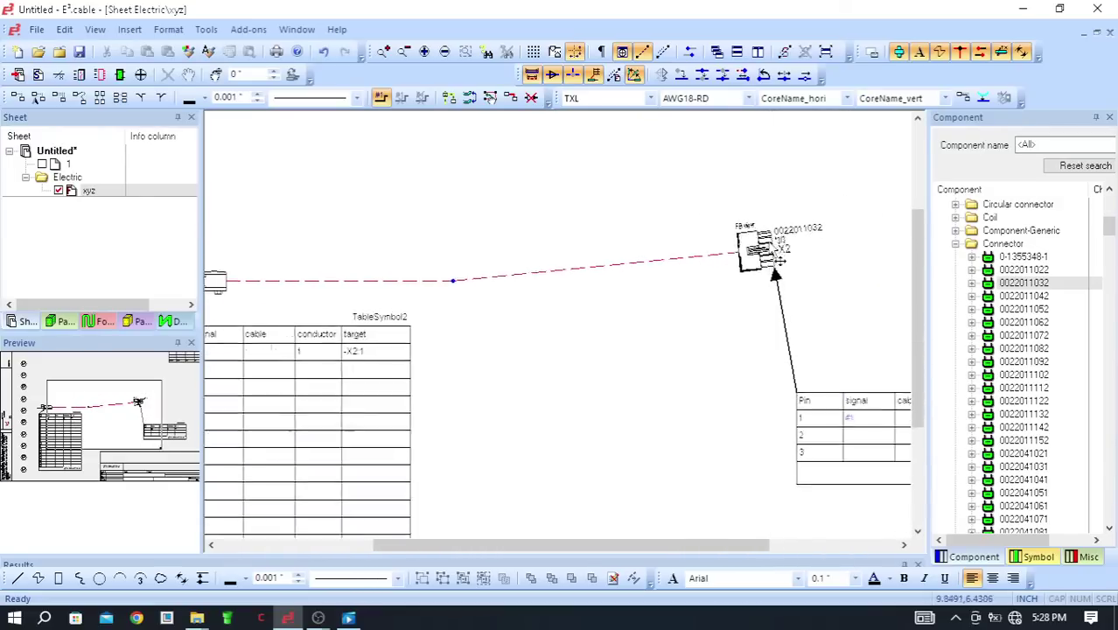
pyautogui.scroll(1, 520, 280)
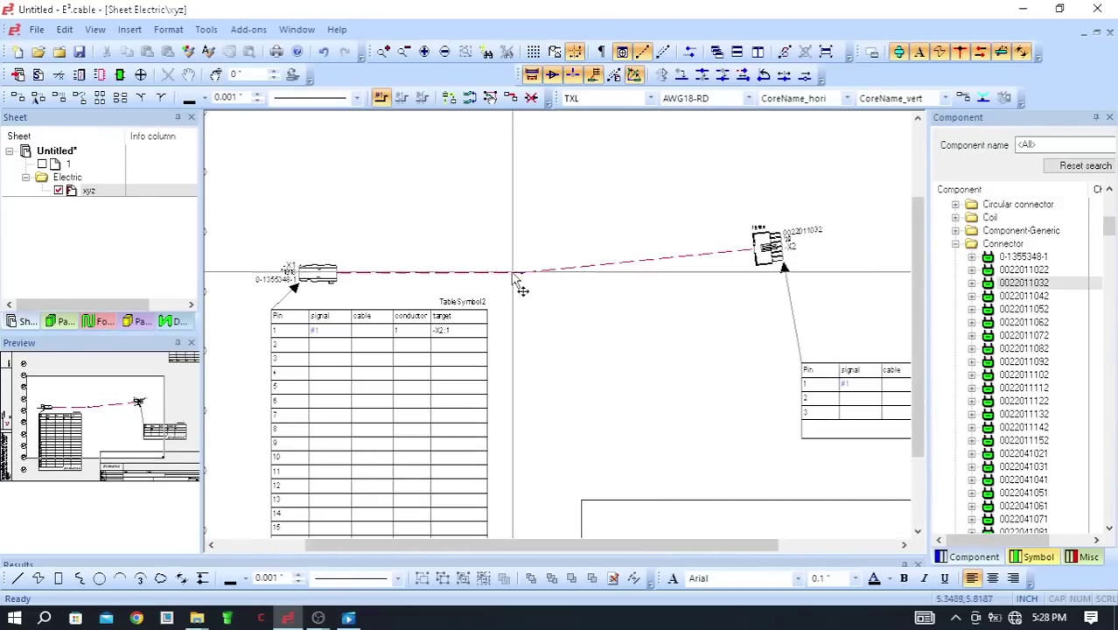
pyautogui.scroll(1, 514, 254)
pyautogui.scroll(1, 584, 230)
pyautogui.scroll(-1, 562, 287)
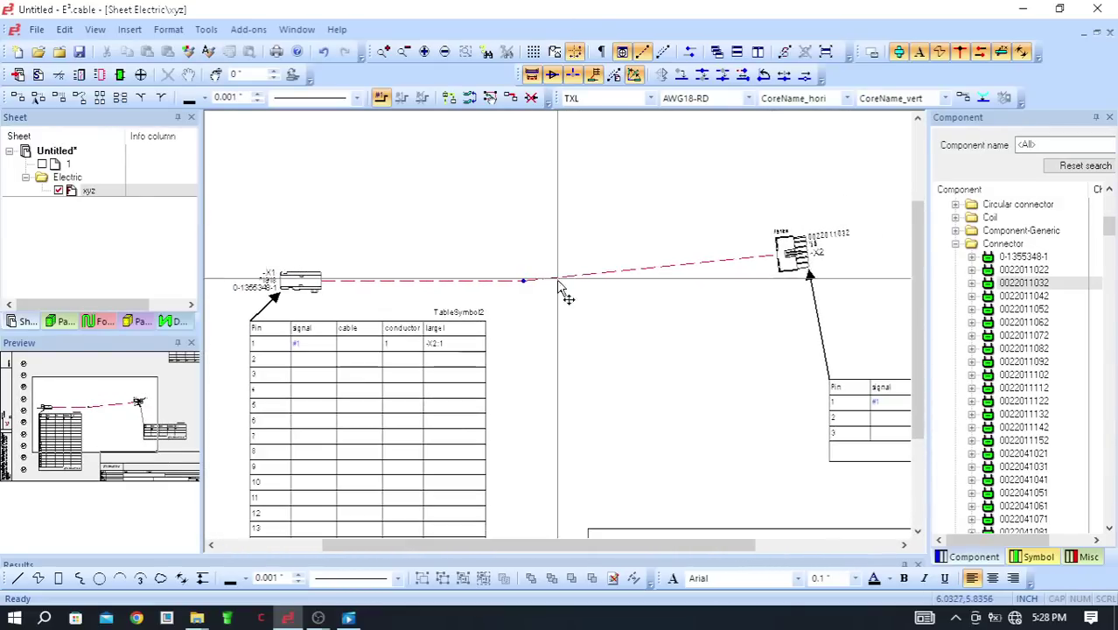
pyautogui.scroll(1, 507, 282)
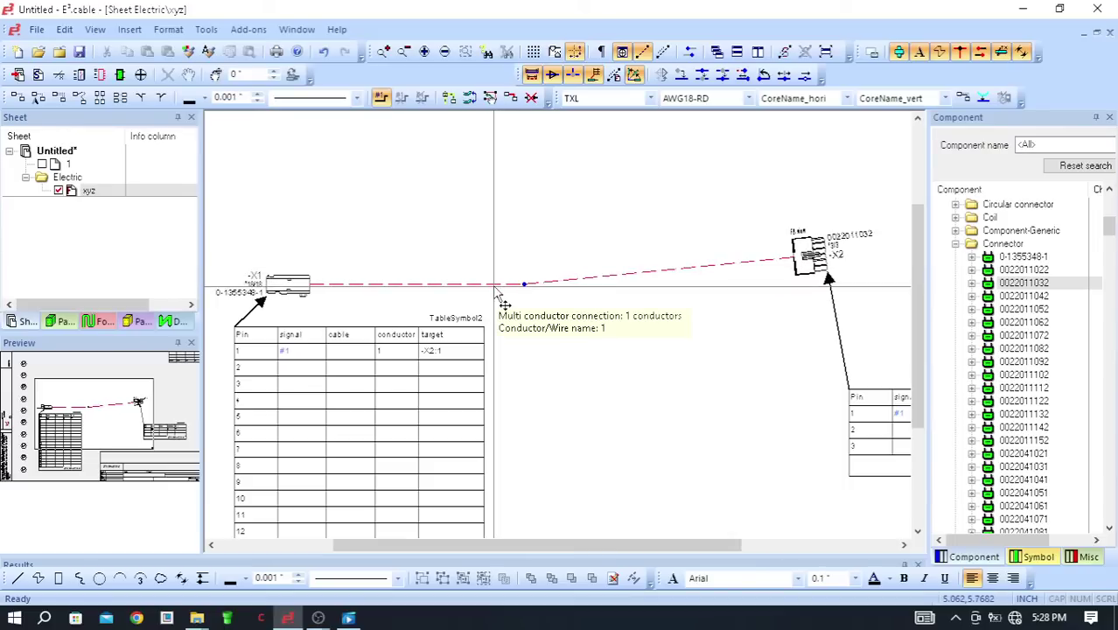
# - Select both wire segments between -X1 and -X2 and open their Connection Properties
pyautogui.click(496, 293)
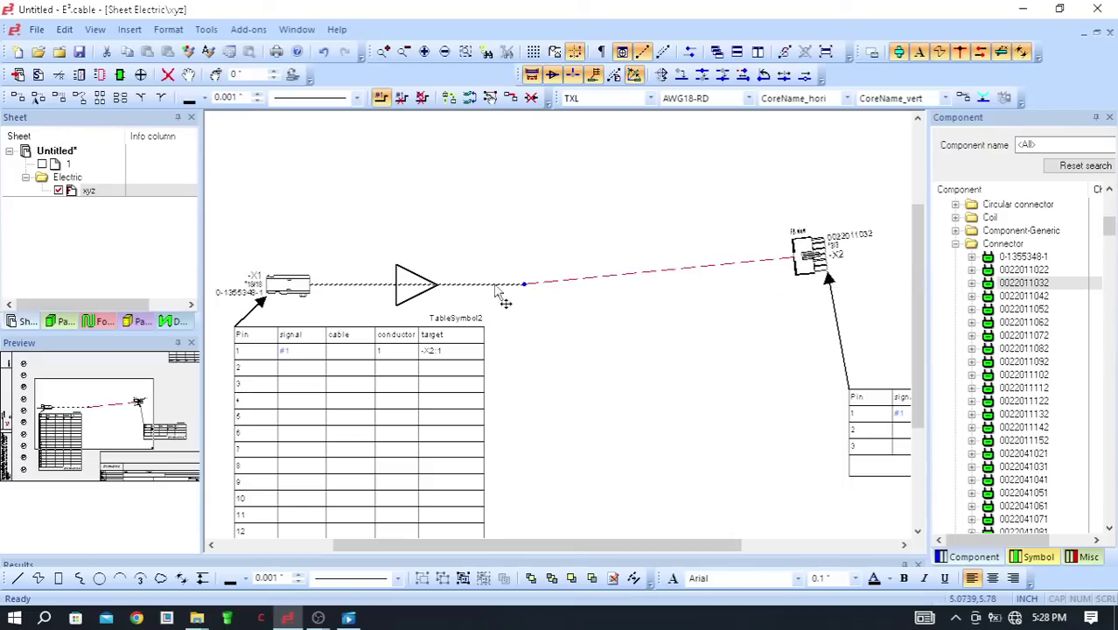
pyautogui.click(615, 282)
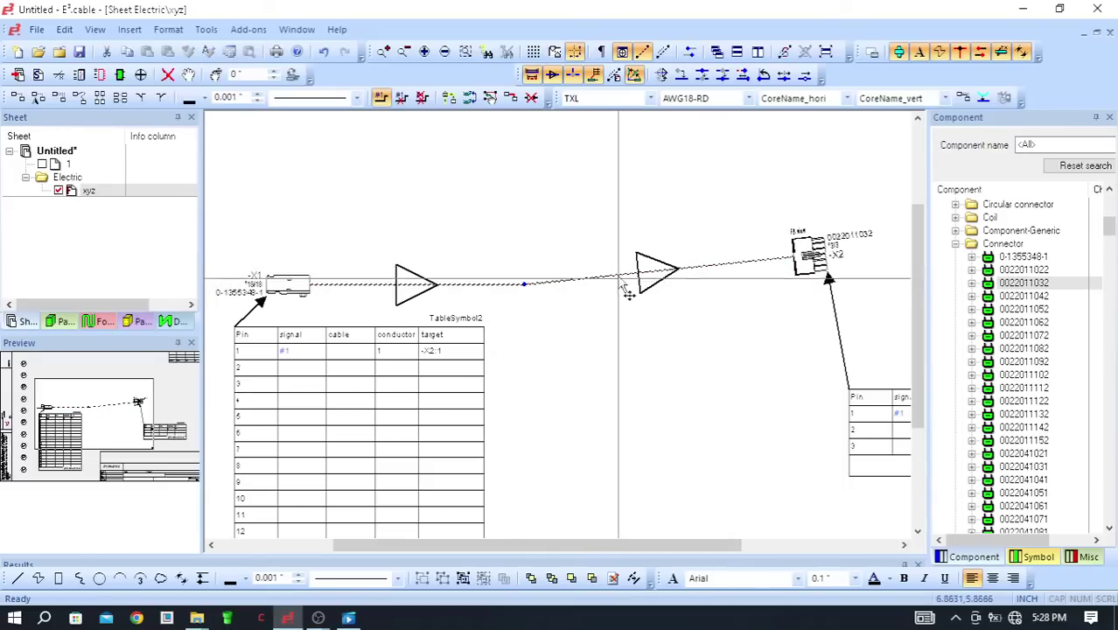
pyautogui.rightClick(619, 278)
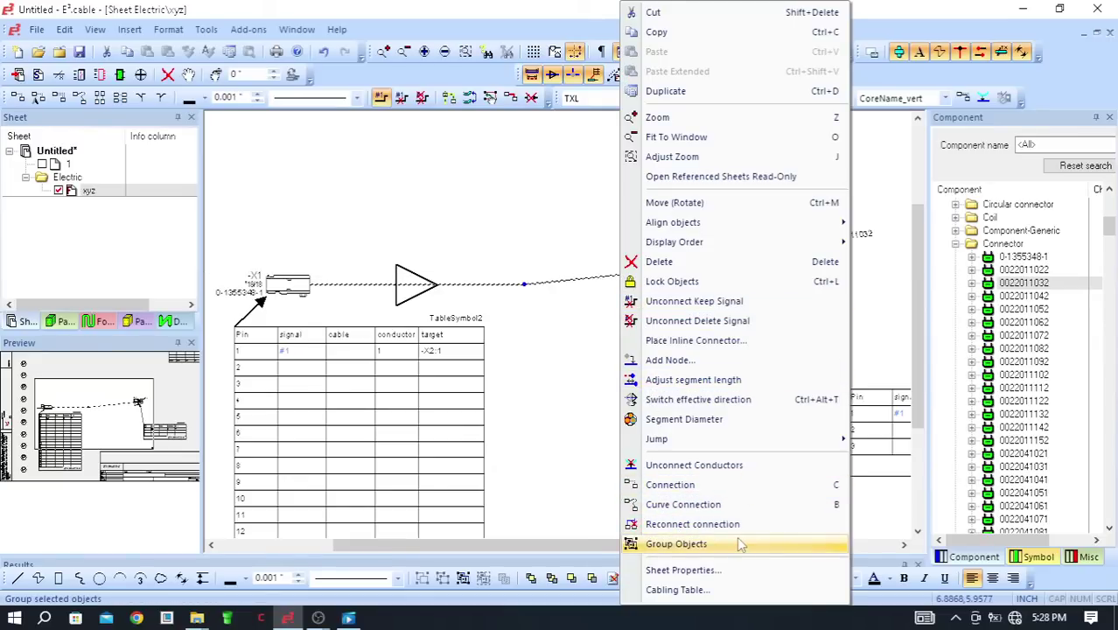
pyautogui.scroll(-1, 732, 595)
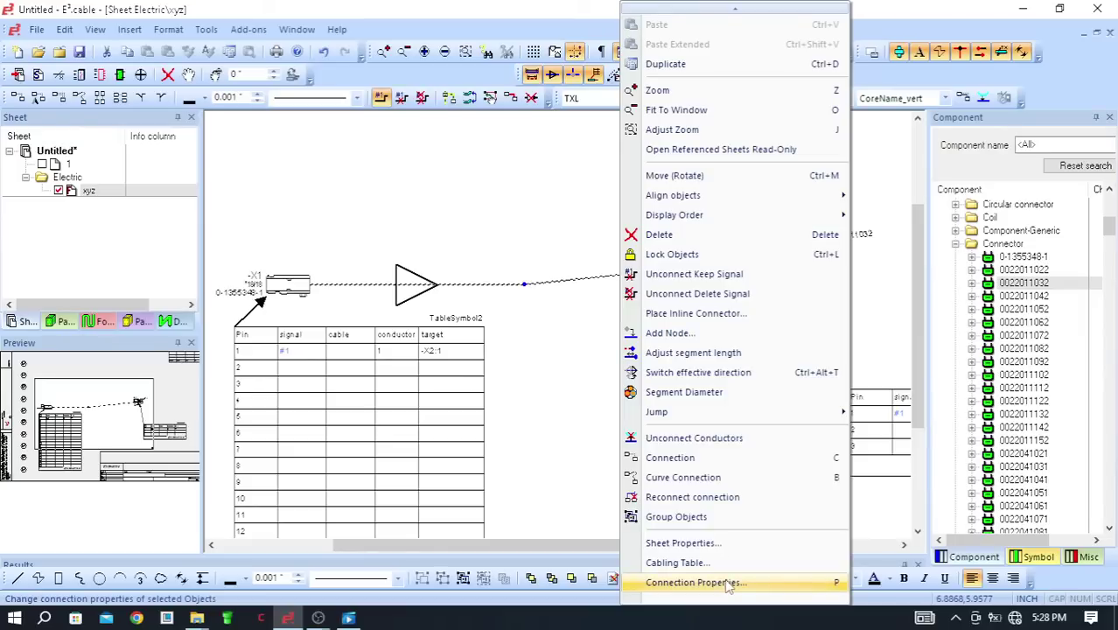
pyautogui.click(695, 581)
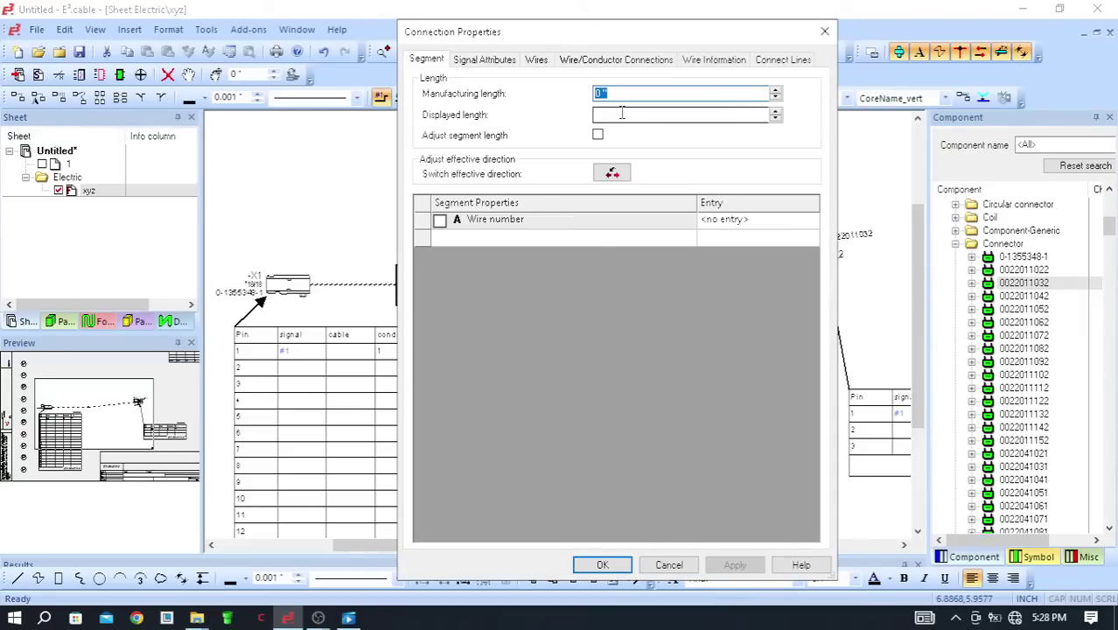
# - Give the X1–X2 connection 5" manufacturing and displayed lengths with Adjust segment length ticked
pyautogui.click(487, 61)
pyautogui.click(439, 61)
pyautogui.write('1')
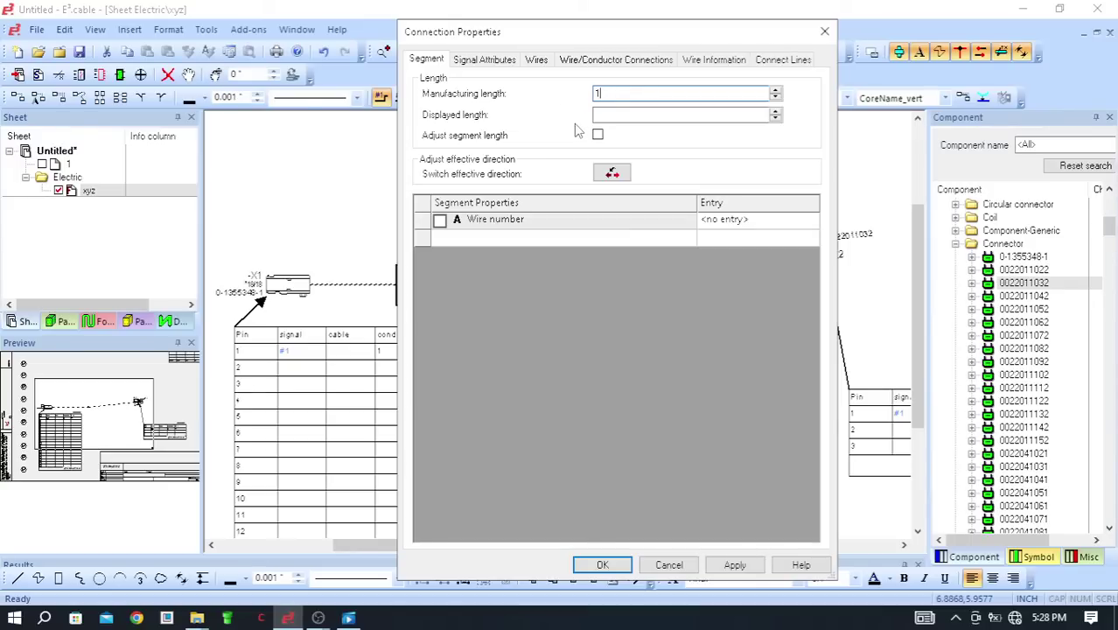
pyautogui.write('06')
pyautogui.click(611, 114)
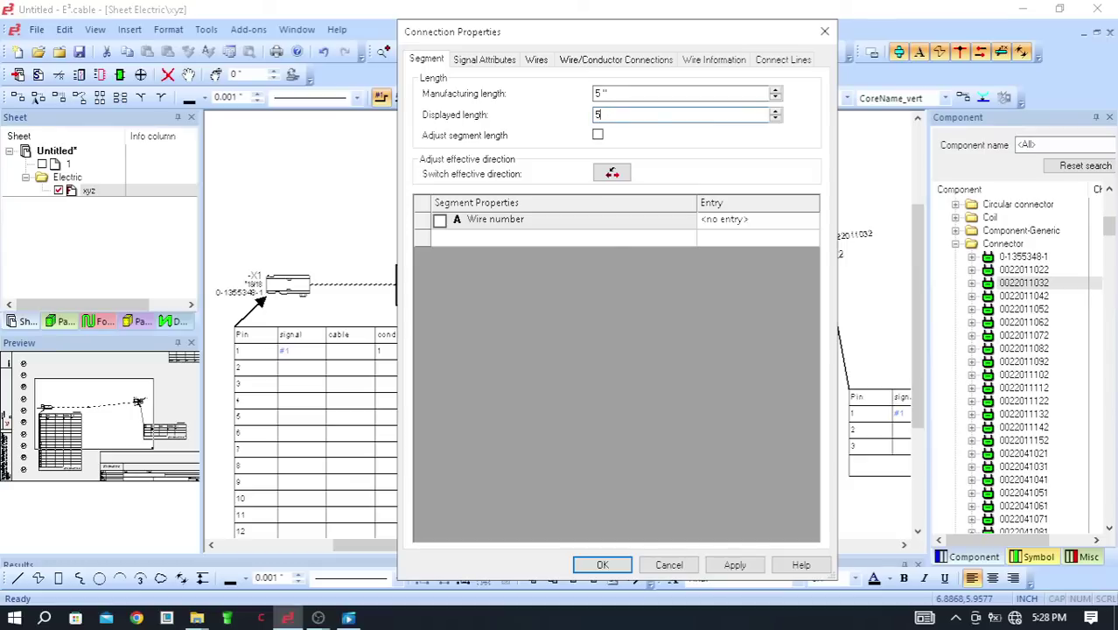
pyautogui.click(598, 135)
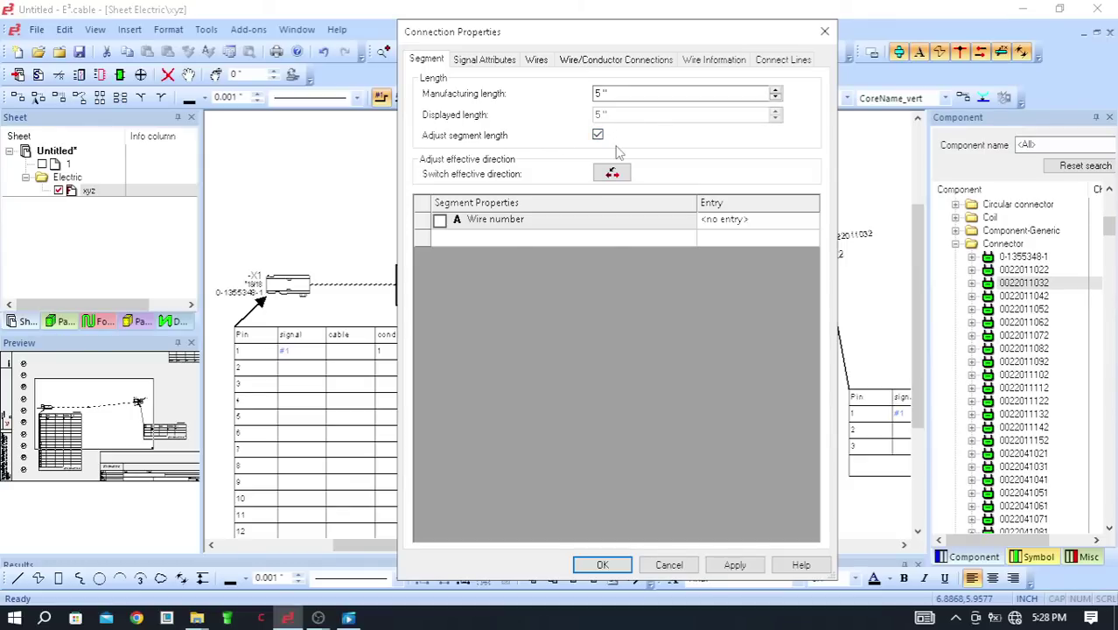
pyautogui.click(595, 564)
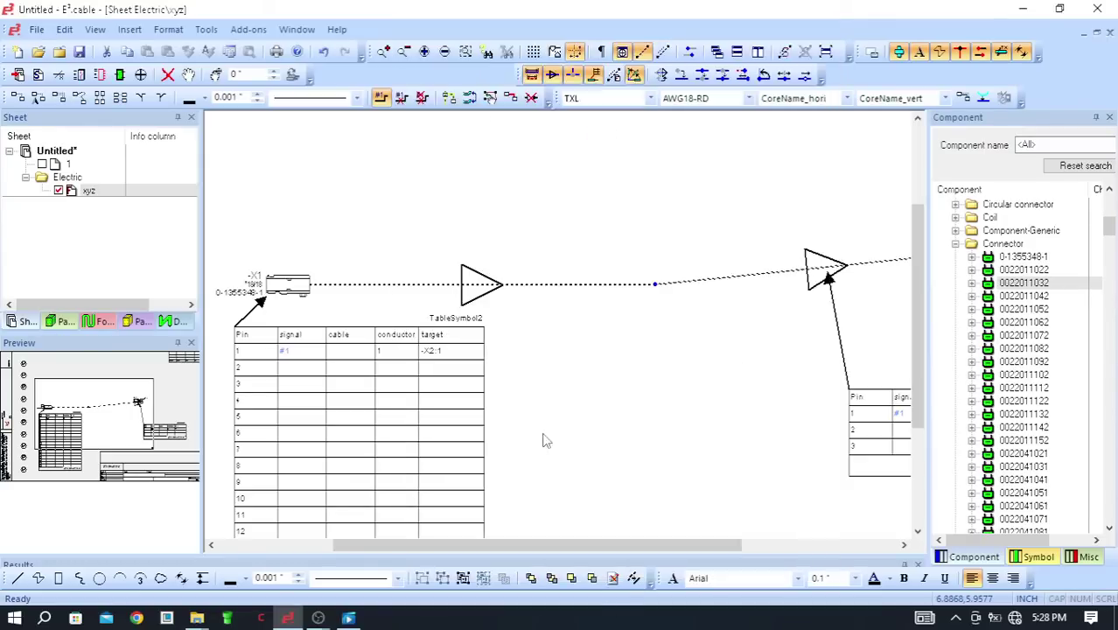
# - Close the Levels overview, zoom to the drawing frame and select the wire segment beside -X1
pyautogui.hotkey('ctrl', 'l')
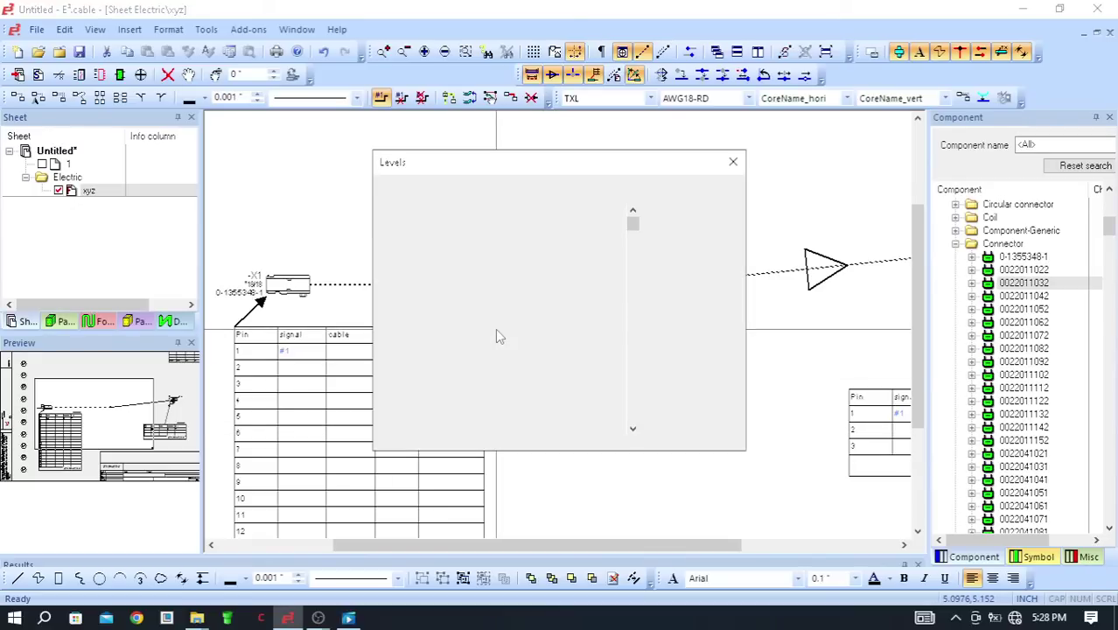
pyautogui.click(733, 162)
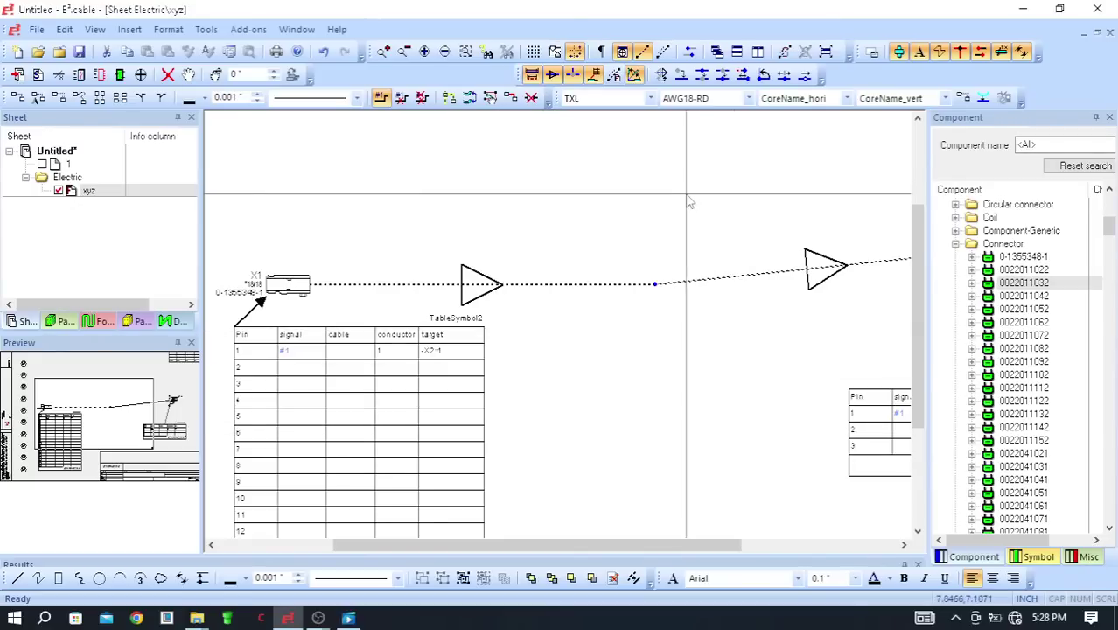
pyautogui.scroll(-2, 486, 311)
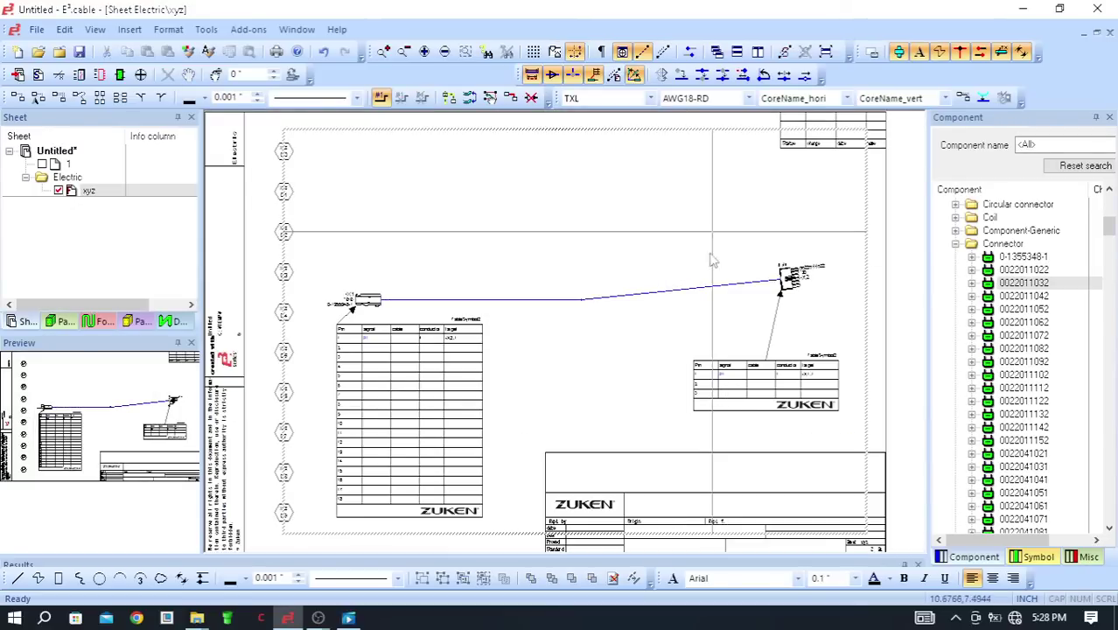
pyautogui.scroll(3, 719, 249)
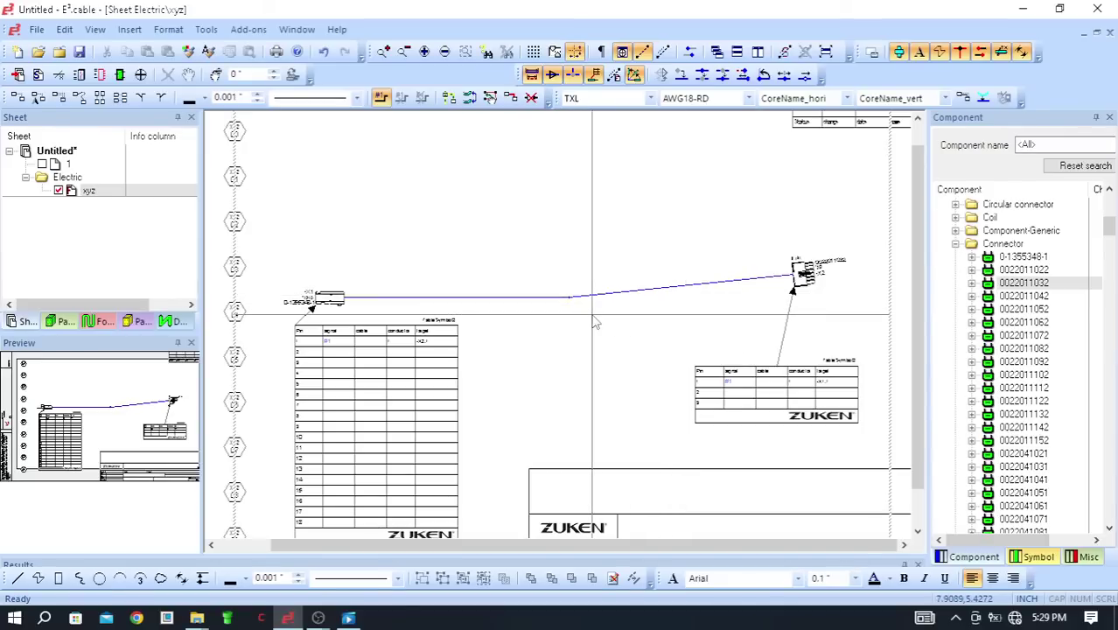
pyautogui.scroll(-1, 531, 320)
pyautogui.scroll(2, 534, 326)
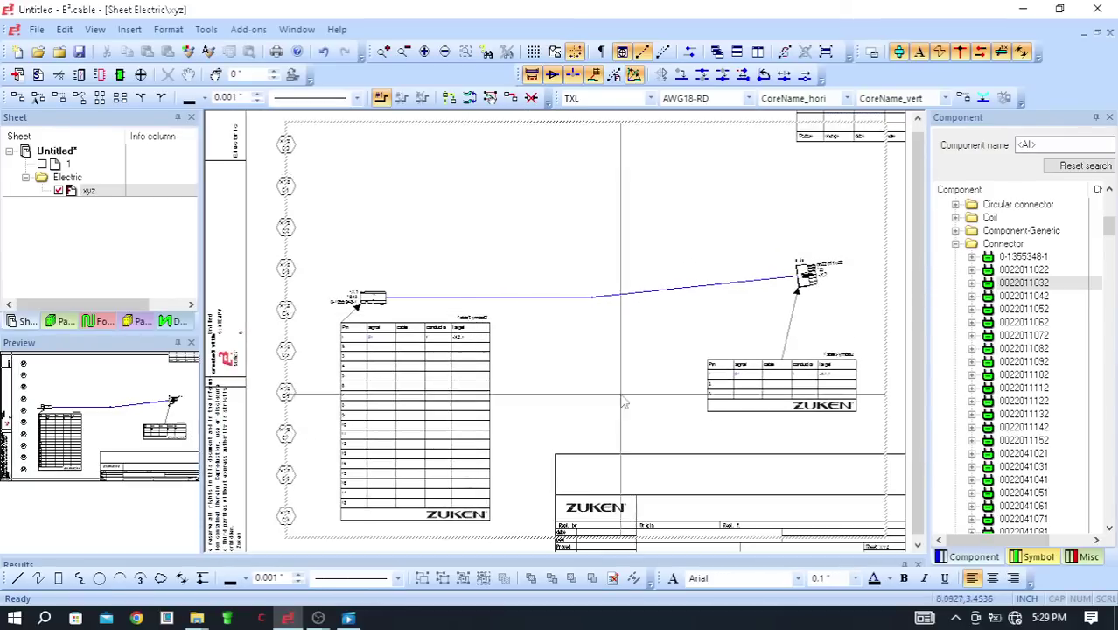
pyautogui.click(550, 292)
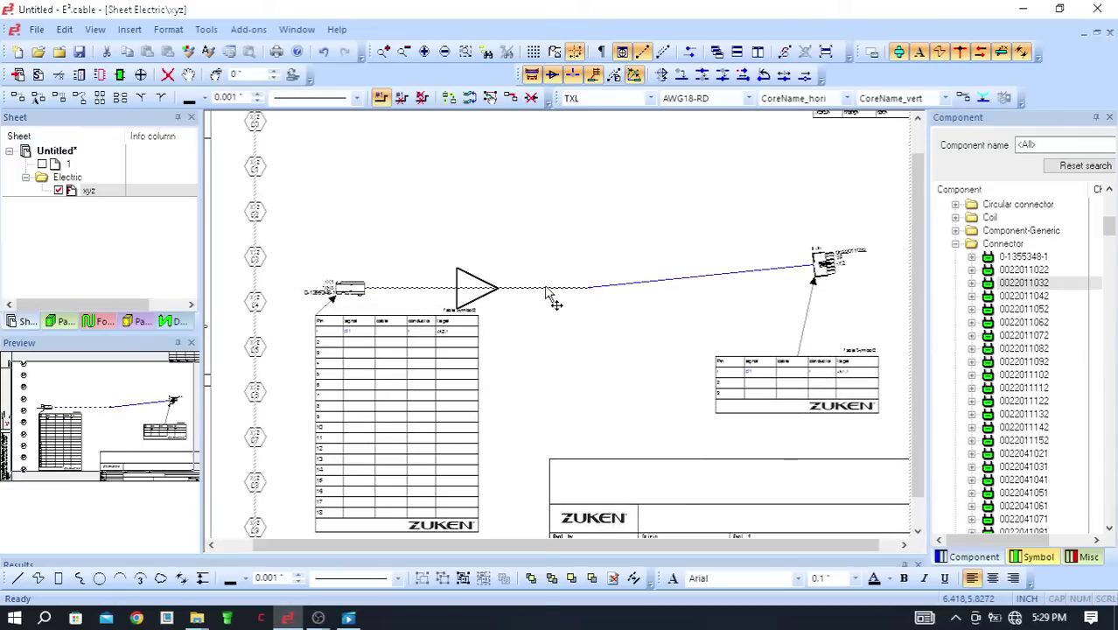
pyautogui.rightClick(549, 294)
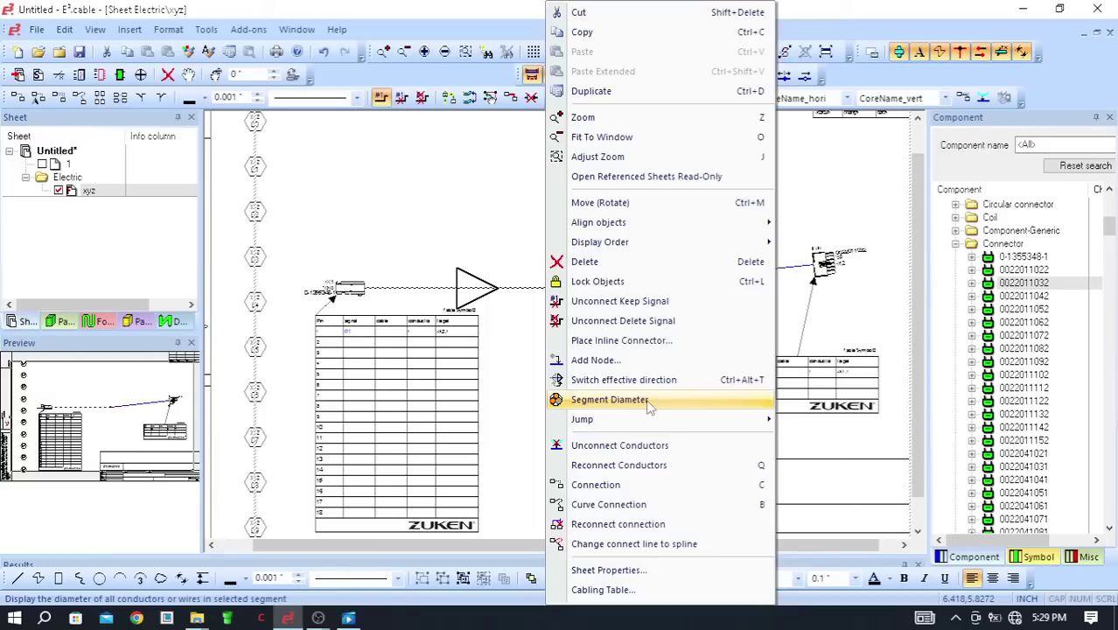
pyautogui.click(610, 400)
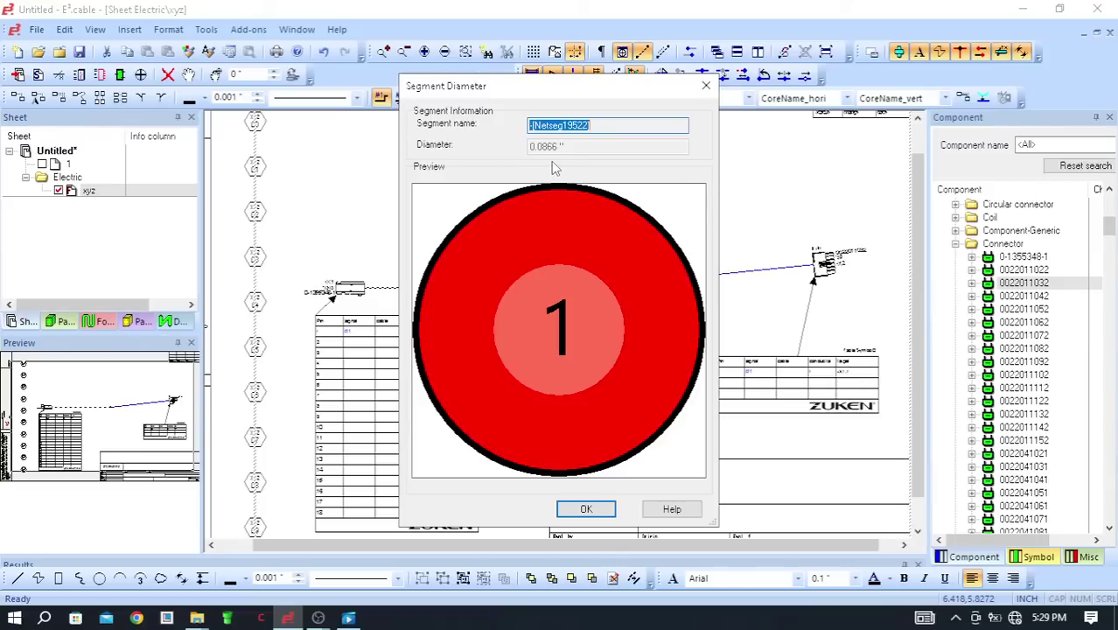
pyautogui.click(586, 508)
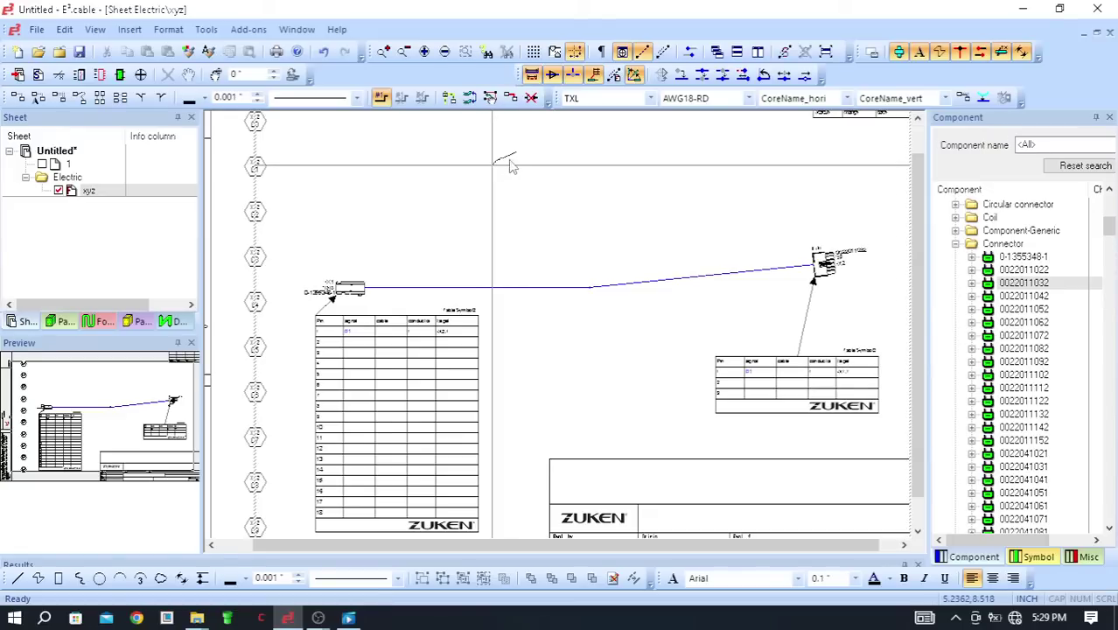
# - Collapse the Connector group and expand the Wire group in the Component panel
pyautogui.scroll(-1, 512, 166)
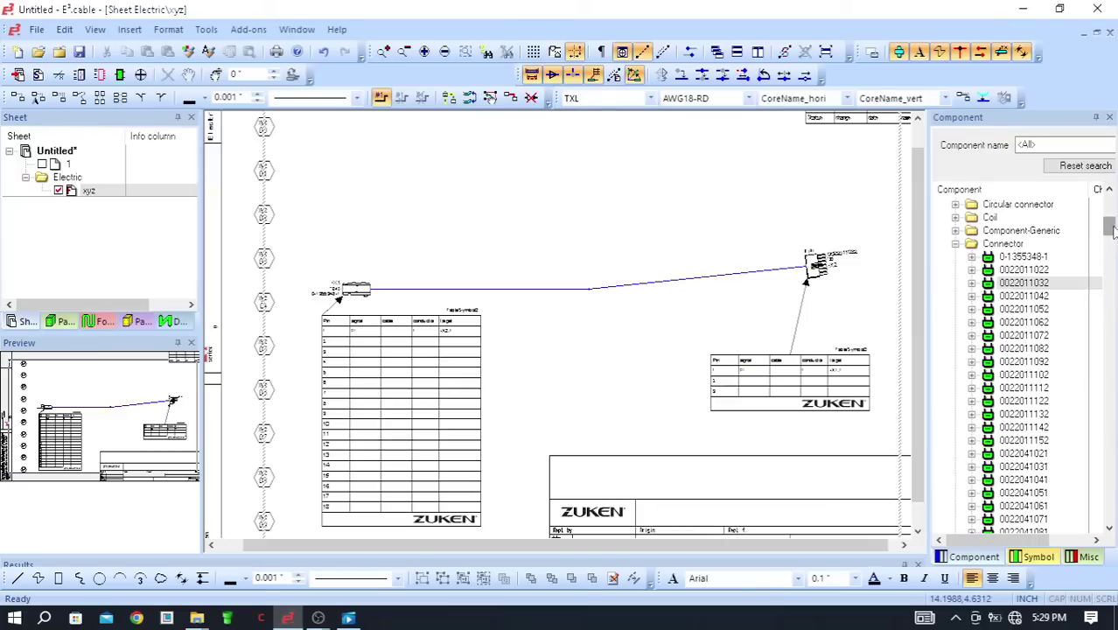
pyautogui.click(957, 246)
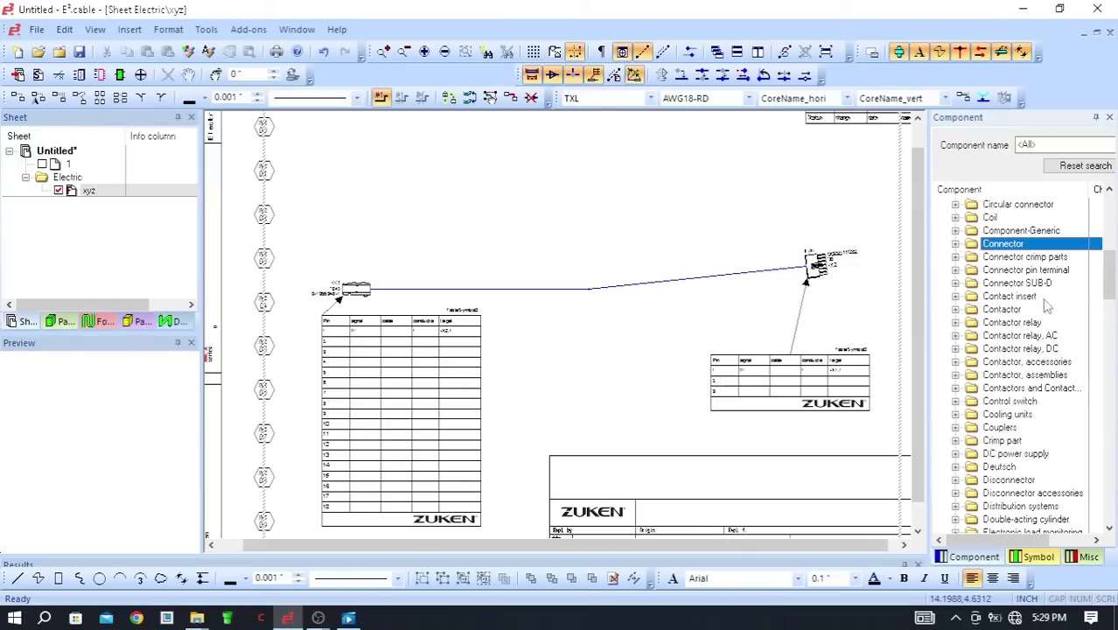
pyautogui.scroll(-2, 1064, 359)
pyautogui.scroll(-8, 1063, 359)
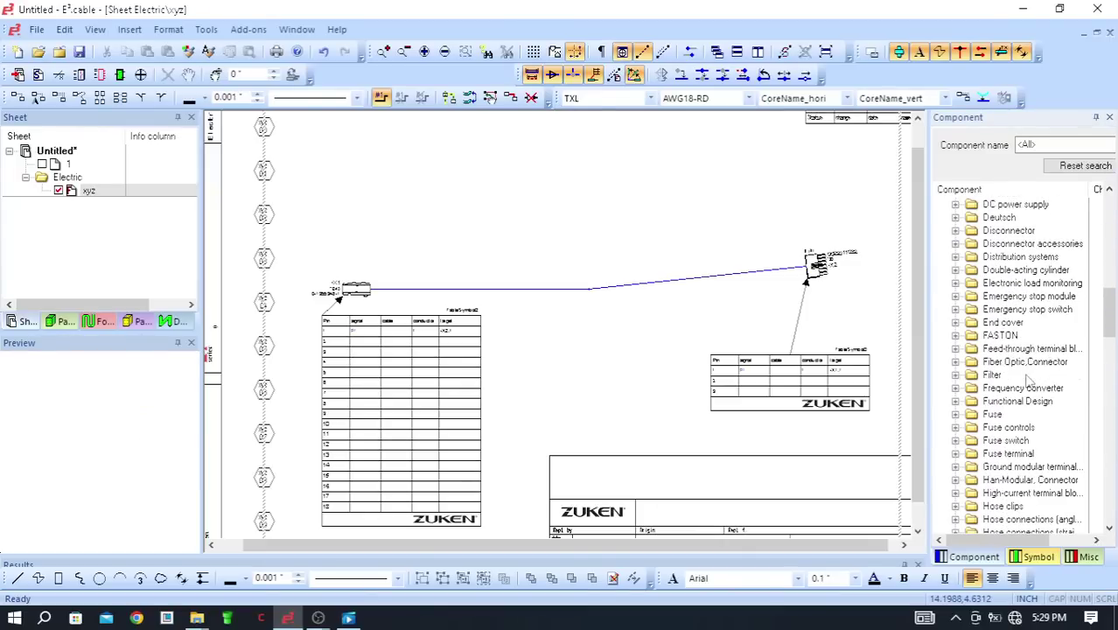
pyautogui.scroll(-2, 1029, 379)
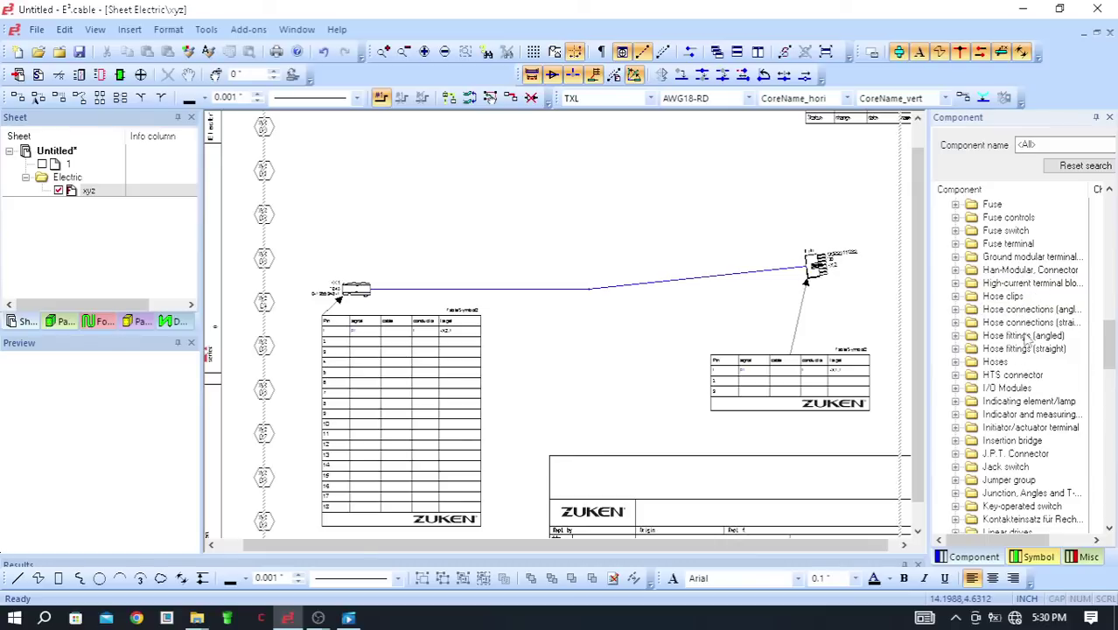
pyautogui.scroll(-6, 1015, 394)
pyautogui.scroll(-7, 1033, 416)
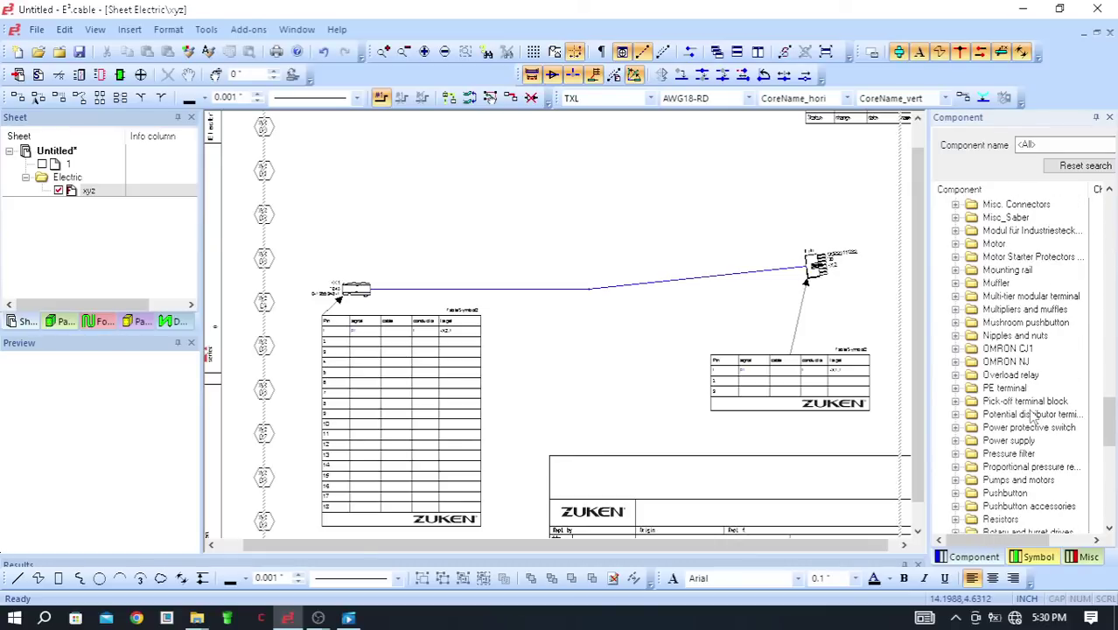
pyautogui.scroll(-8, 1030, 418)
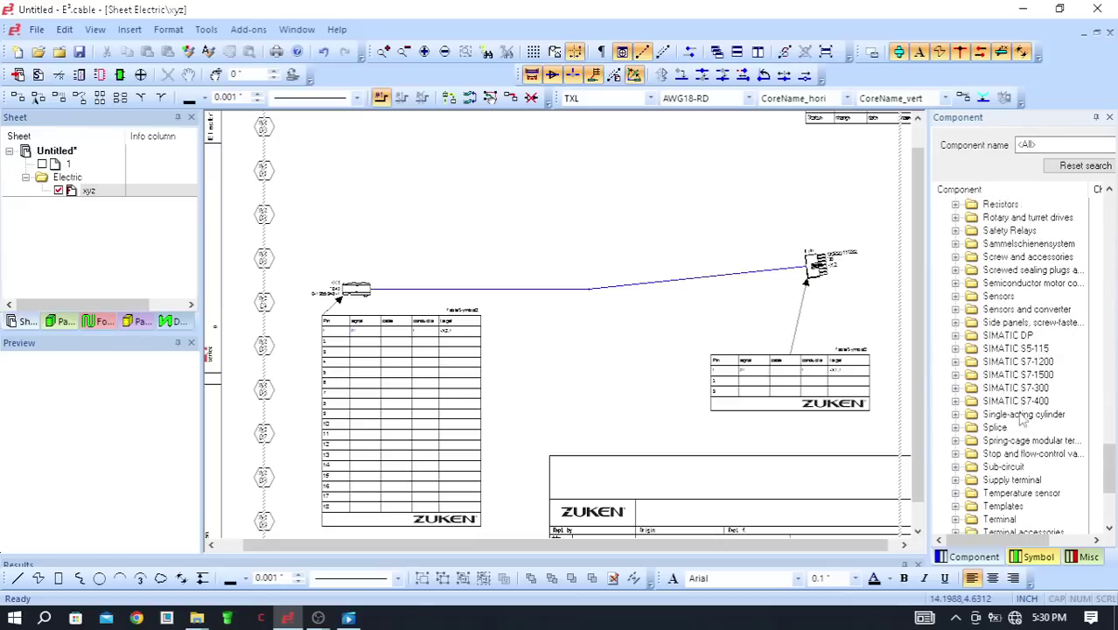
pyautogui.scroll(-5, 1023, 420)
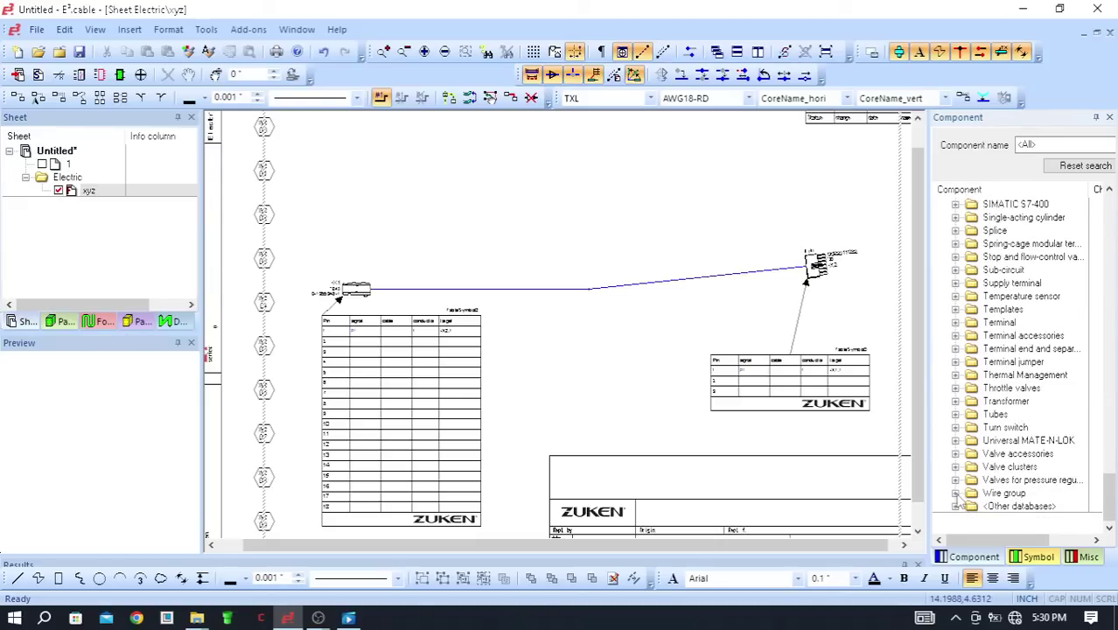
pyautogui.click(955, 493)
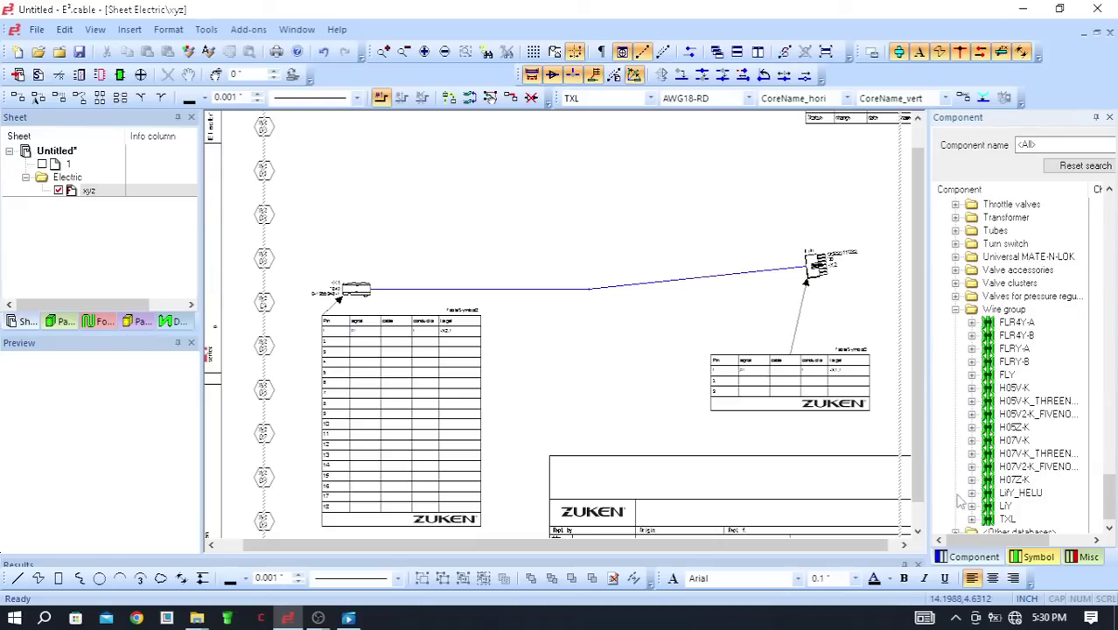
# - Choose the TXL cable type from the Wire group and return to the xyz sheet
pyautogui.click(1028, 322)
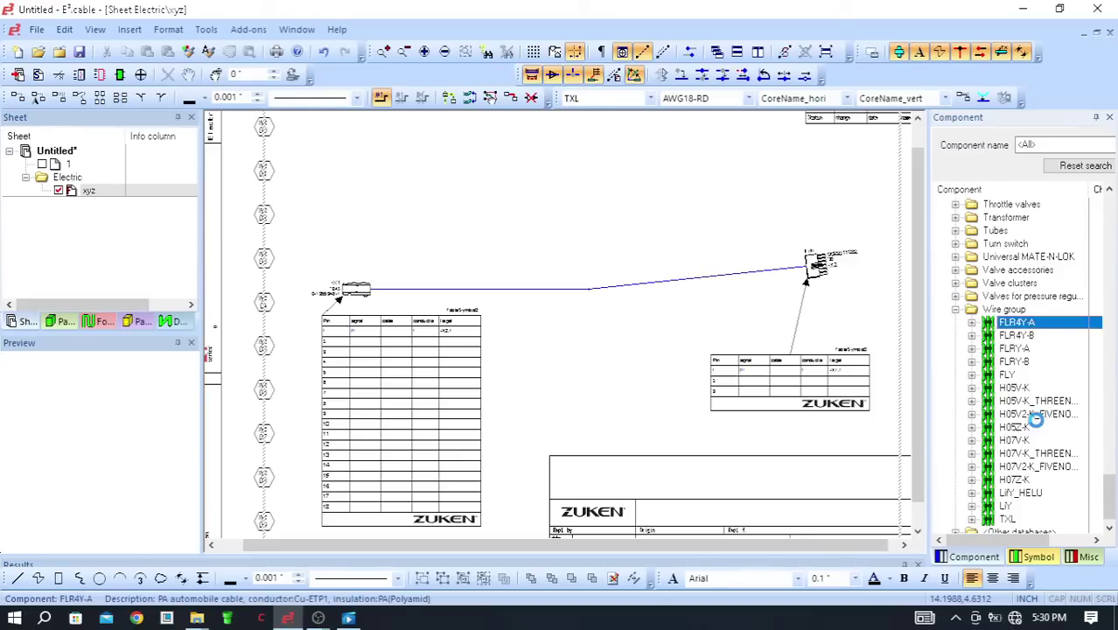
pyautogui.scroll(-1, 1050, 446)
pyautogui.click(1011, 507)
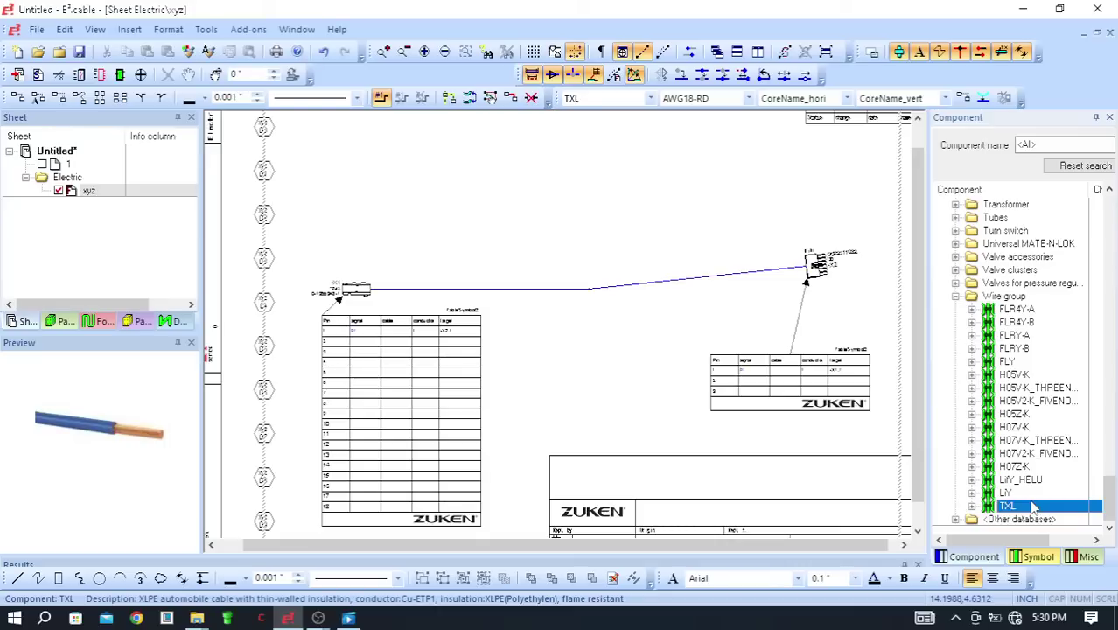
pyautogui.click(676, 254)
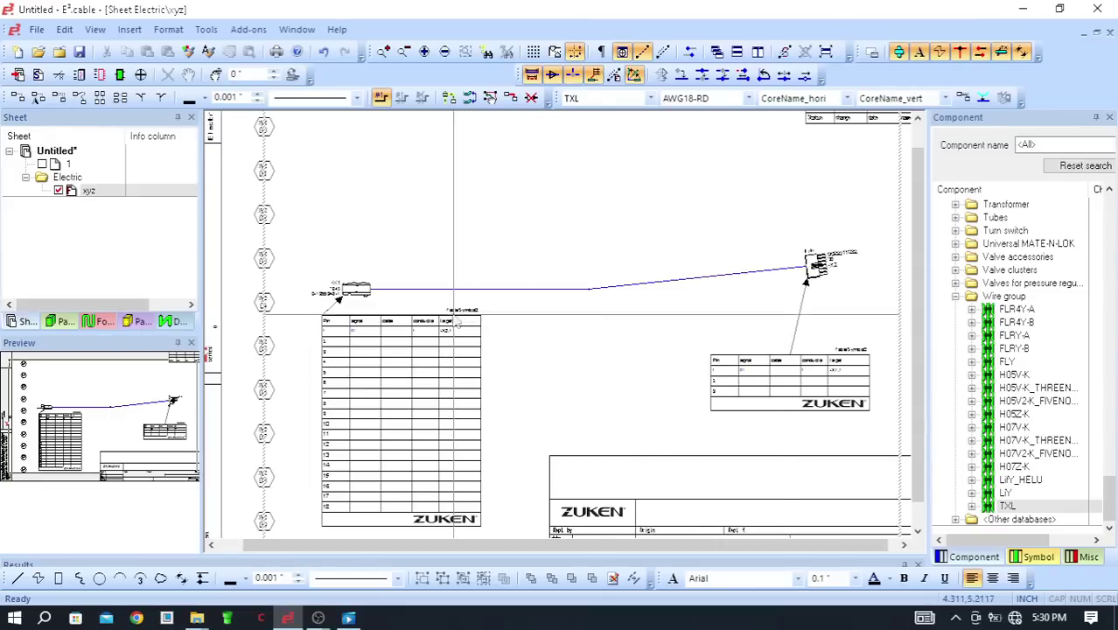
# - Draw a second wire from X1 pin 2 to X2 pin 2, then select its segment
pyautogui.scroll(1, 430, 304)
pyautogui.scroll(-2, 430, 304)
pyautogui.scroll(2, 485, 321)
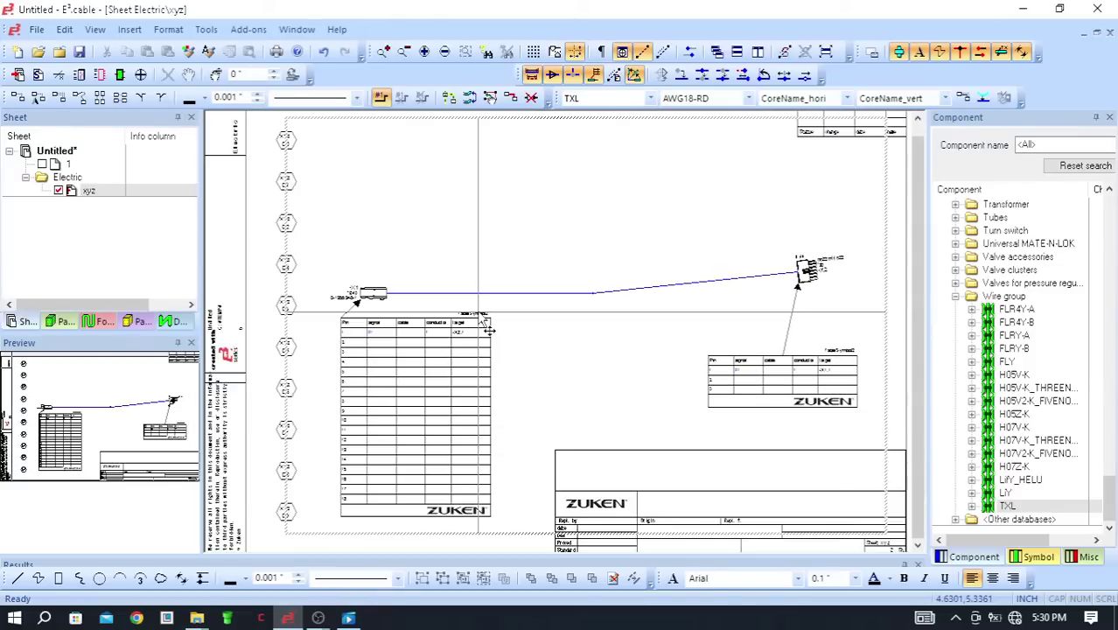
pyautogui.scroll(3, 487, 326)
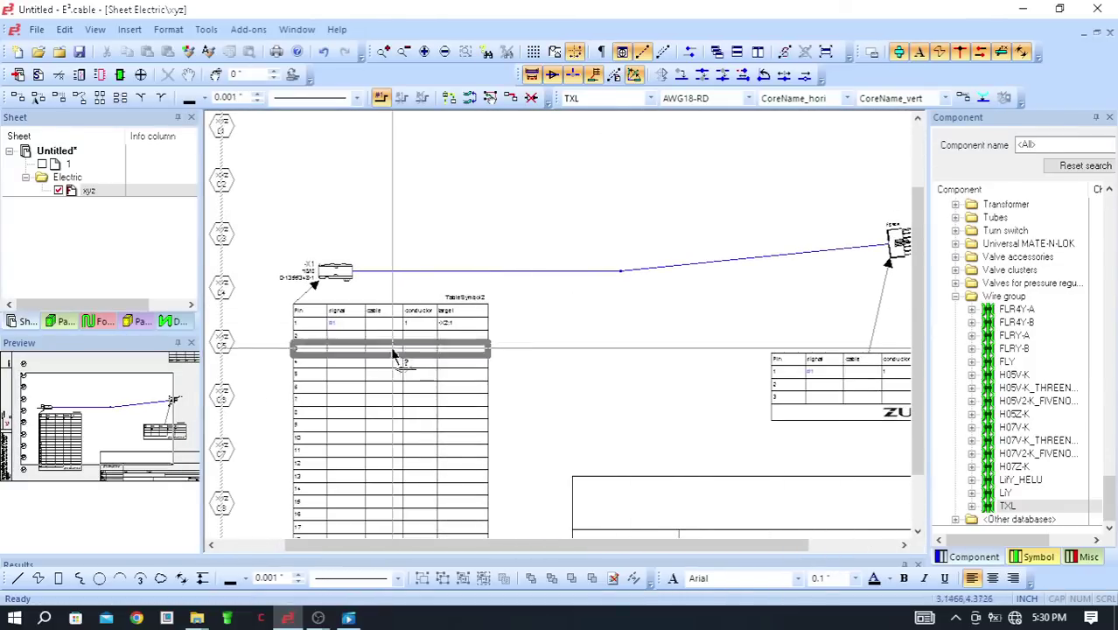
pyautogui.click(357, 337)
pyautogui.scroll(-3, 311, 351)
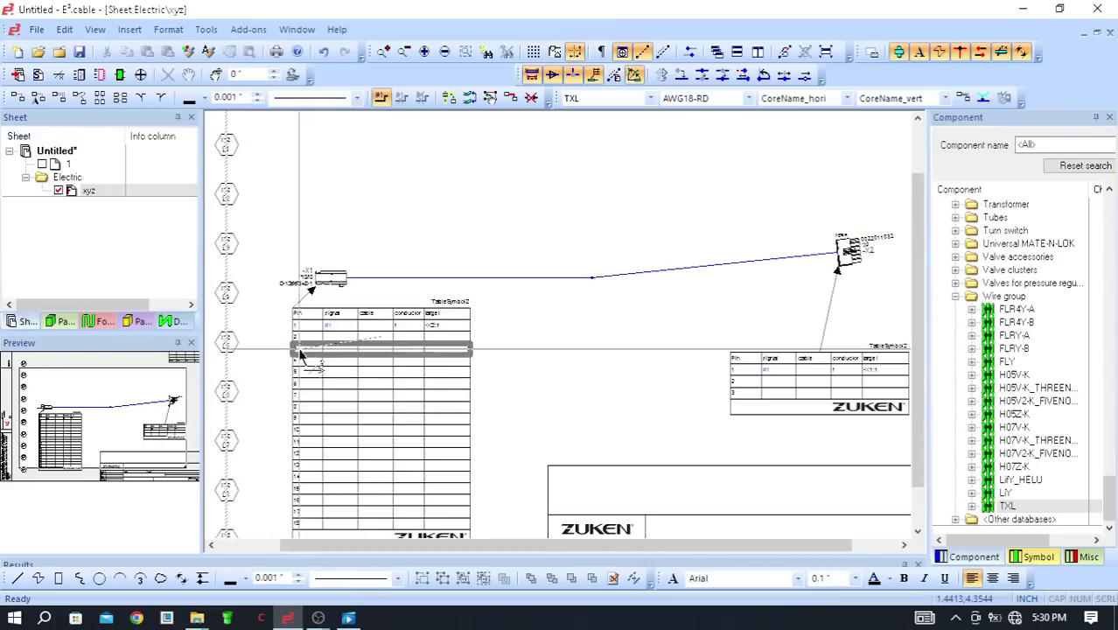
pyautogui.scroll(5, 755, 354)
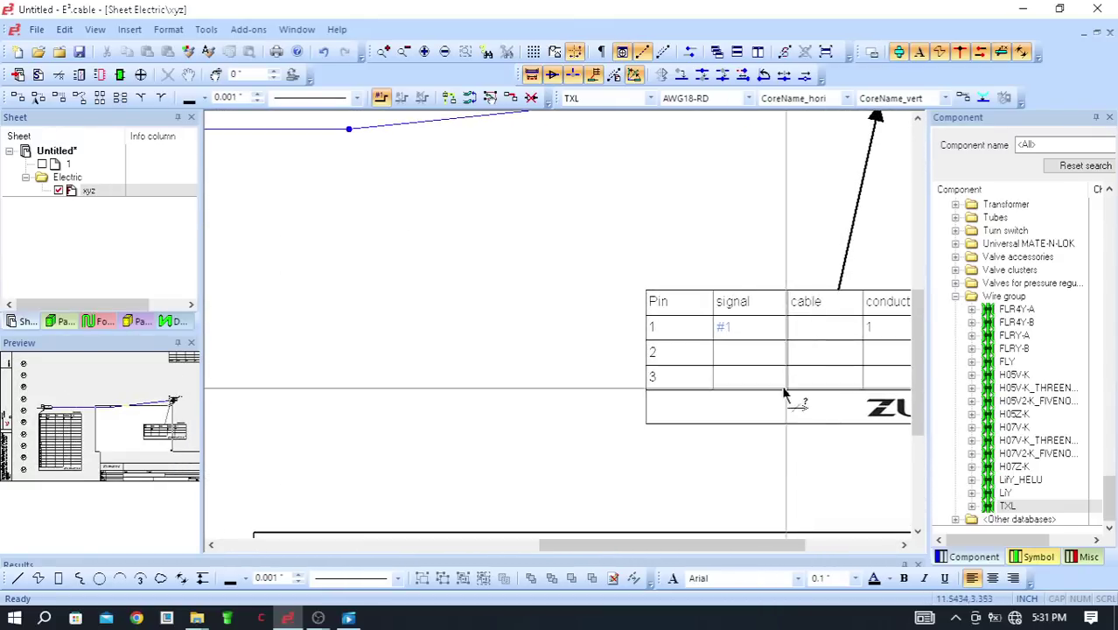
pyautogui.click(755, 354)
pyautogui.scroll(1, 587, 354)
pyautogui.scroll(-3, 411, 190)
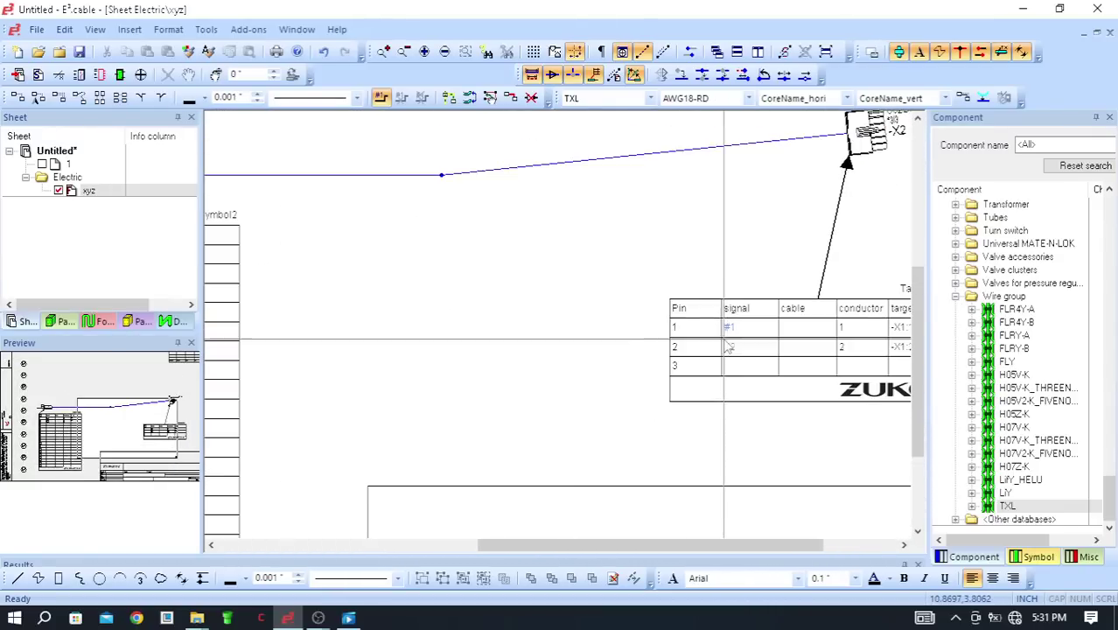
pyautogui.click(408, 182)
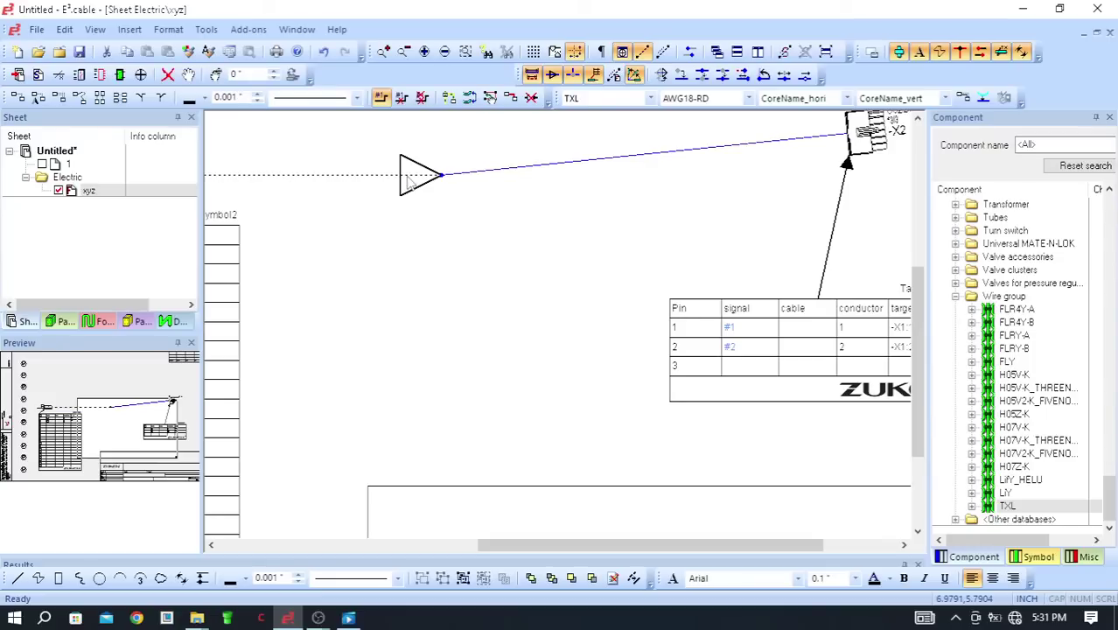
pyautogui.rightClick(409, 182)
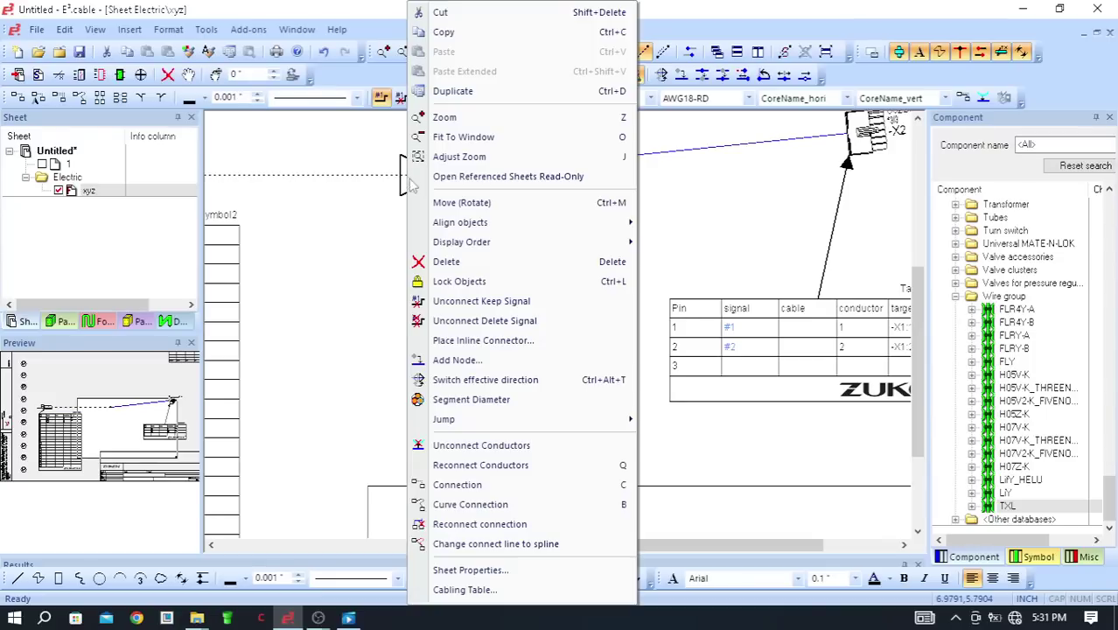
pyautogui.click(479, 401)
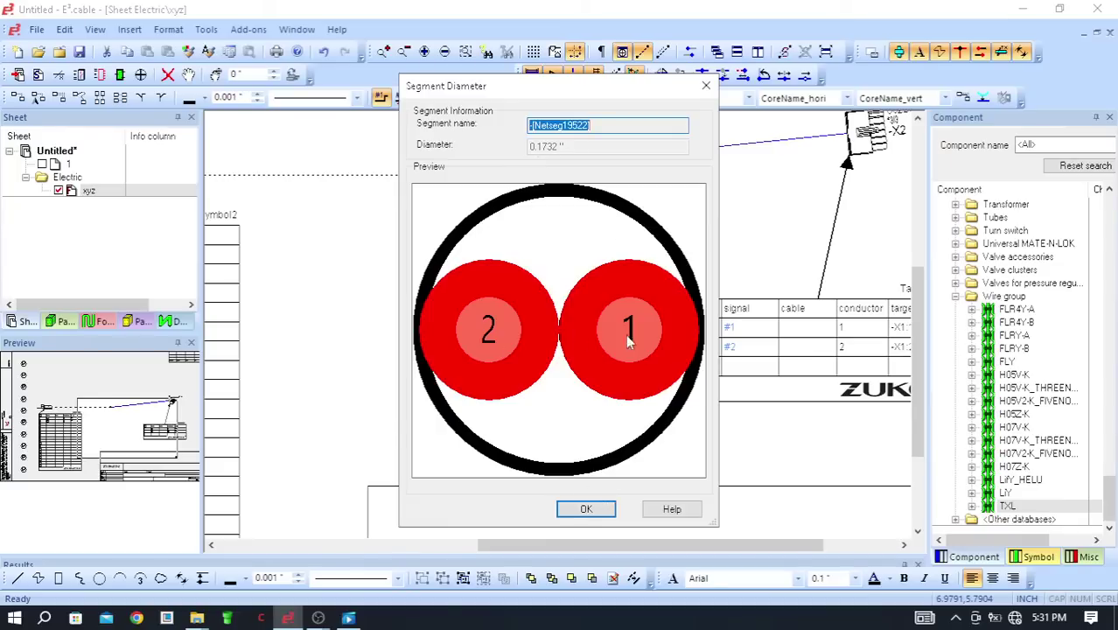
pyautogui.click(597, 515)
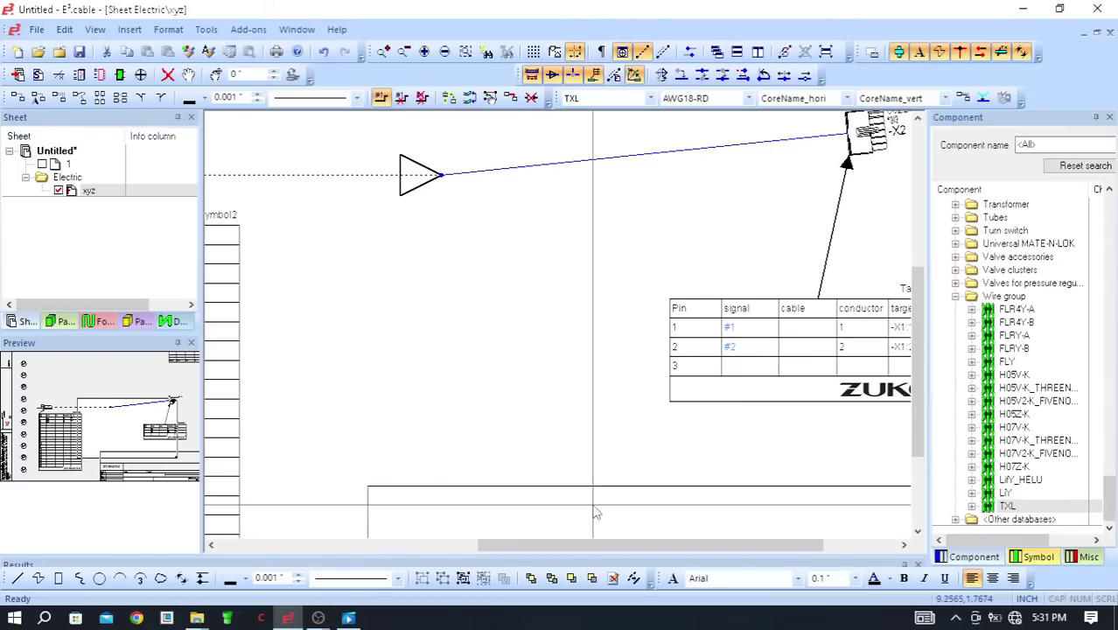
pyautogui.scroll(-5, 595, 391)
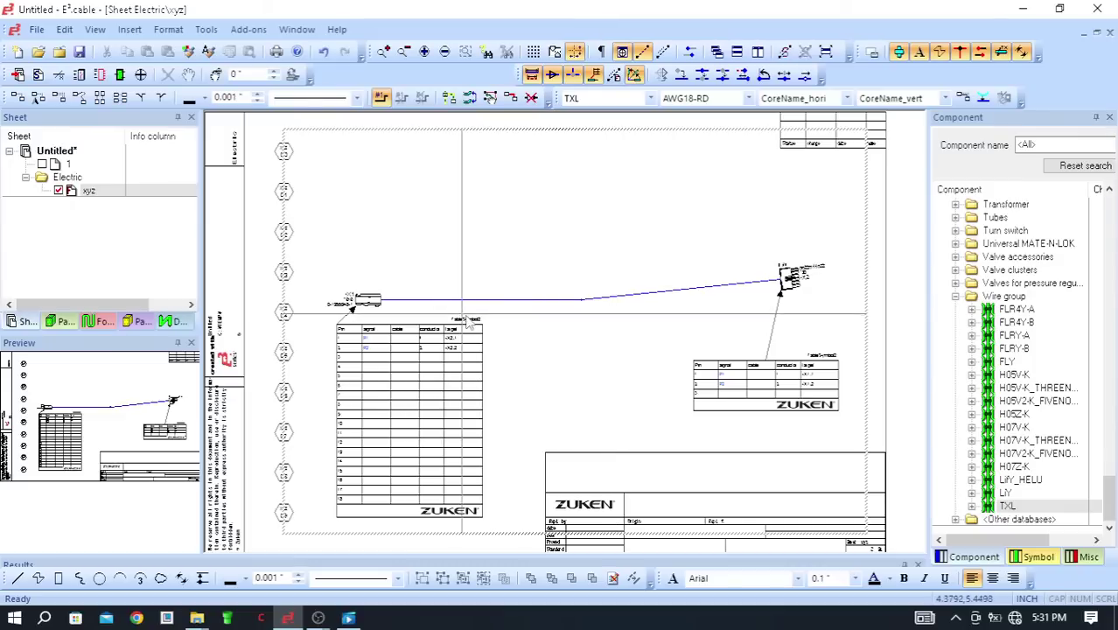
pyautogui.scroll(1, 460, 280)
pyautogui.scroll(1, 369, 305)
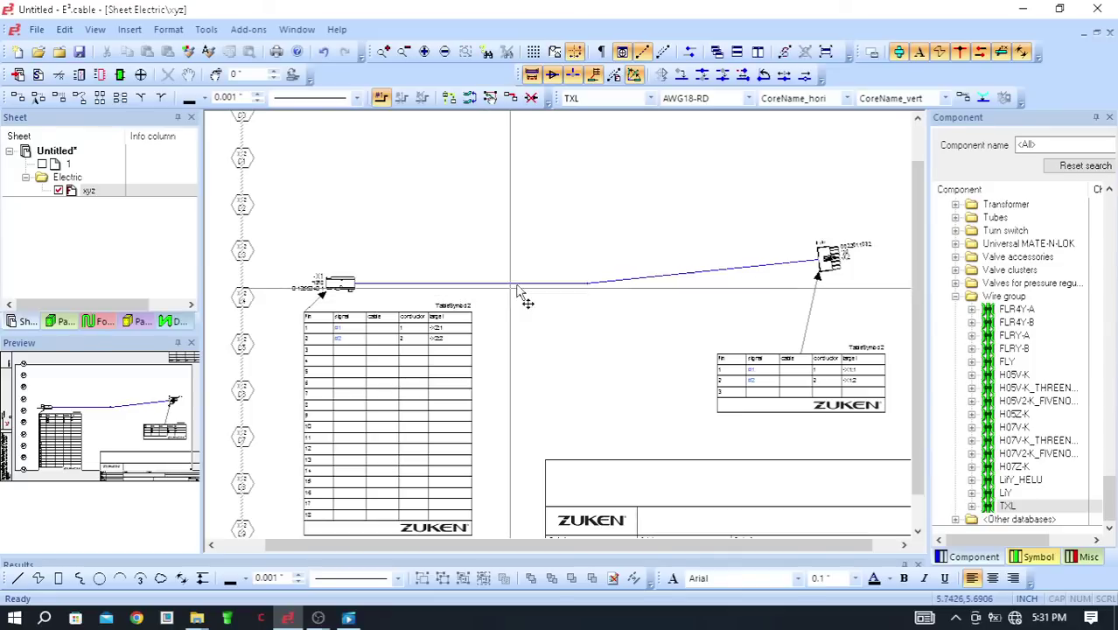
pyautogui.scroll(1, 486, 304)
pyautogui.scroll(-1, 479, 303)
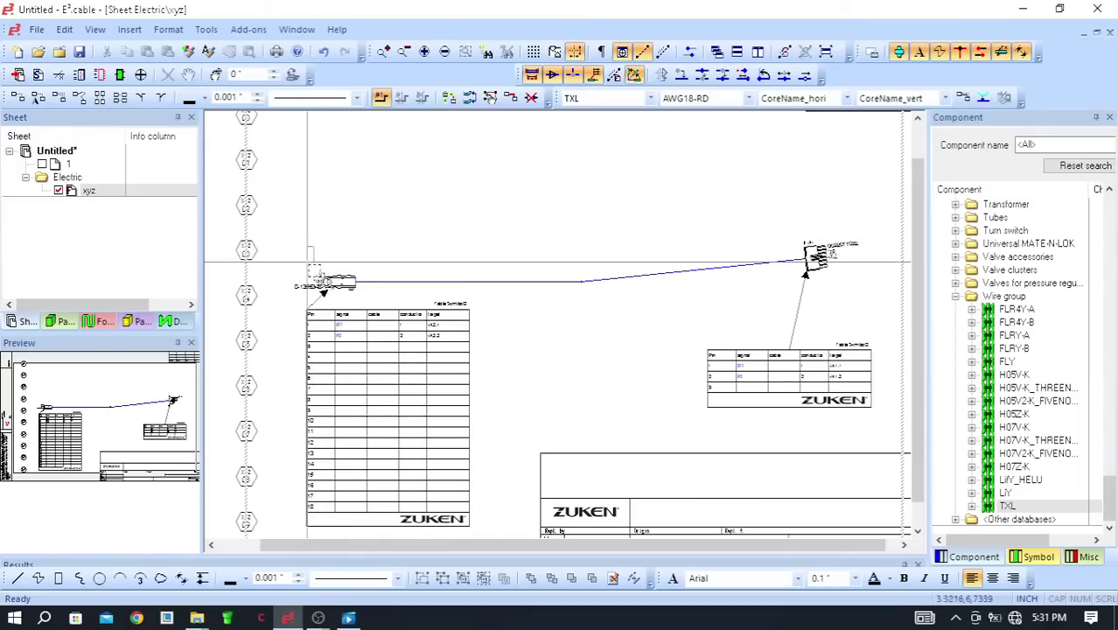
pyautogui.scroll(5, 316, 286)
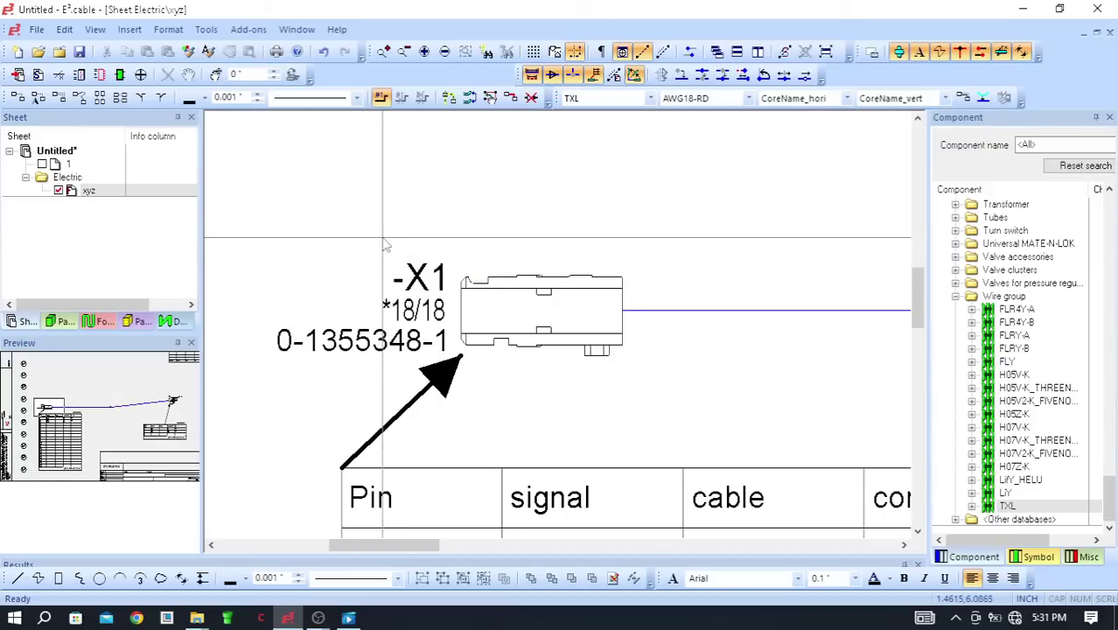
pyautogui.scroll(-5, 382, 245)
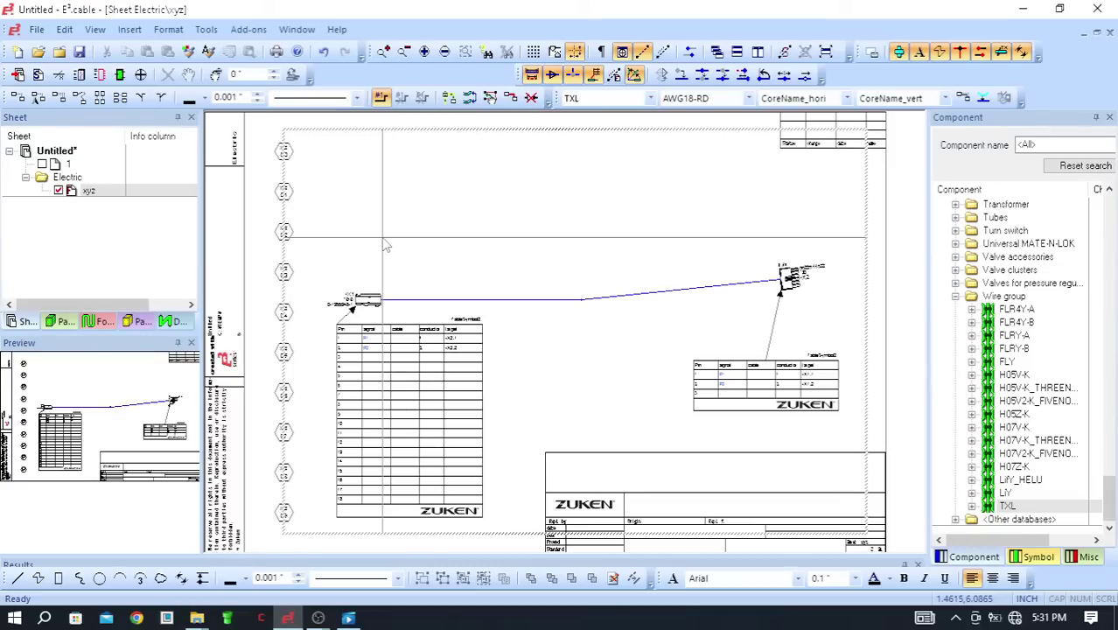
pyautogui.click(317, 256)
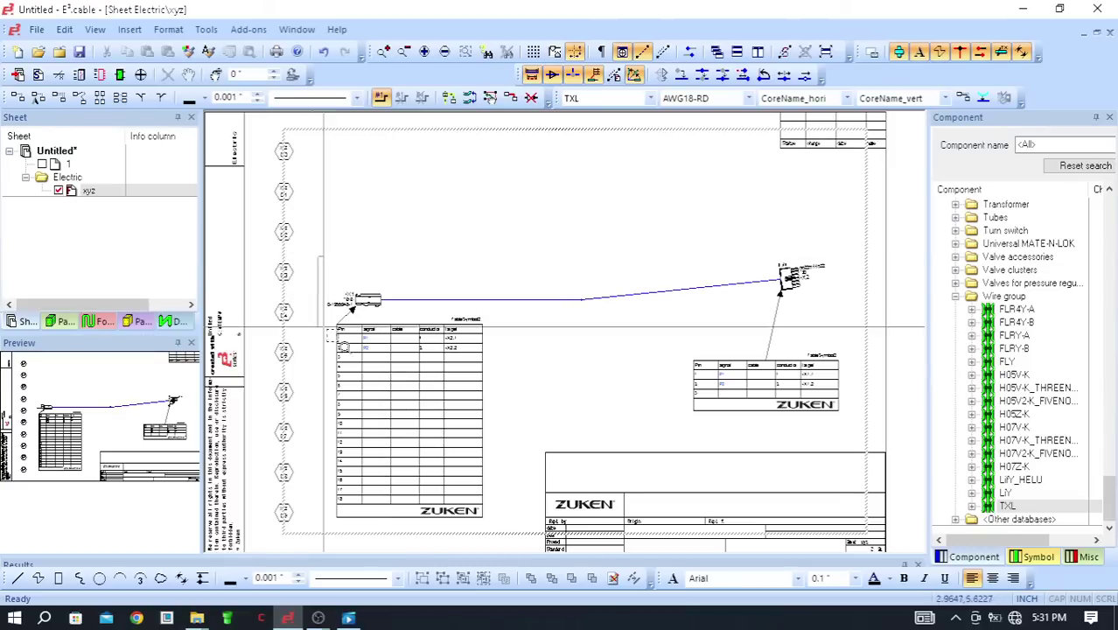
pyautogui.click(435, 360)
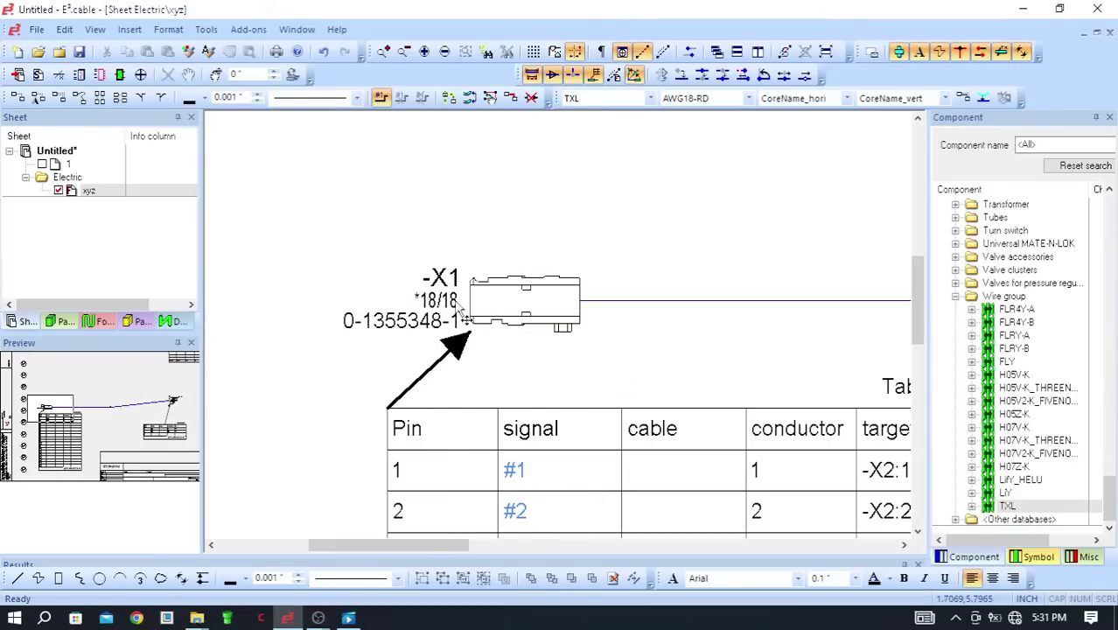
pyautogui.scroll(1, 459, 322)
pyautogui.scroll(3, 424, 346)
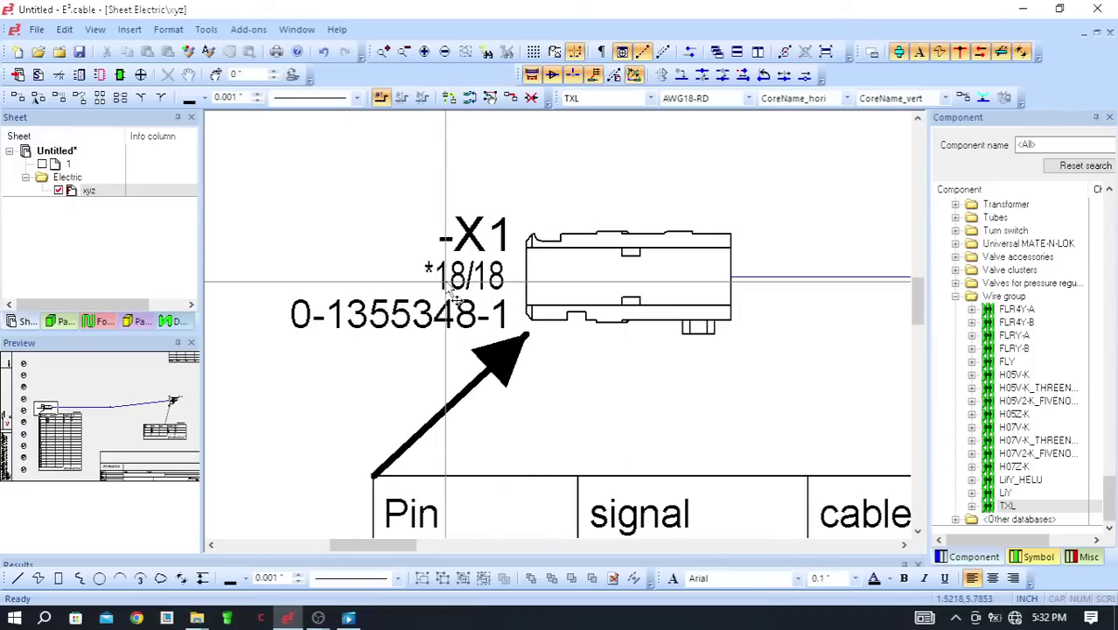
pyautogui.scroll(-2, 506, 274)
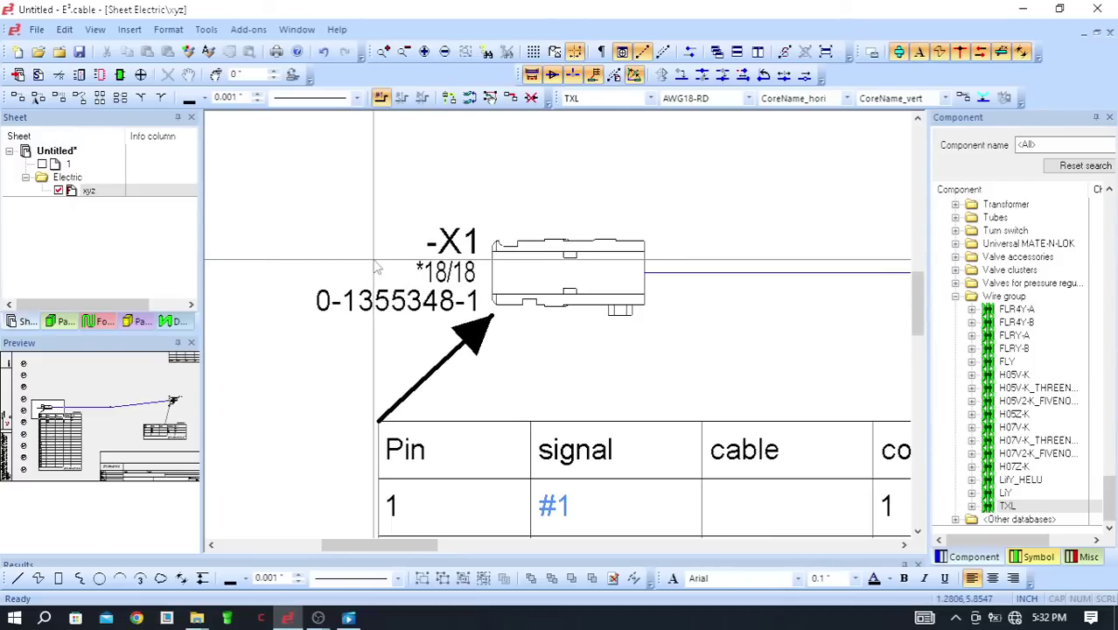
pyautogui.scroll(-4, 372, 265)
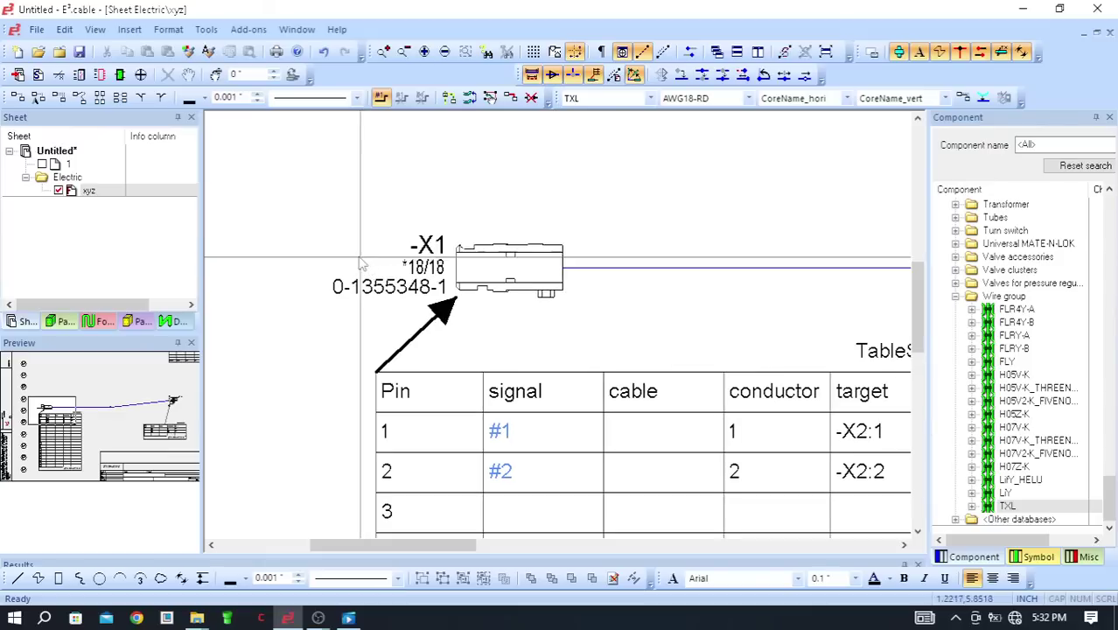
pyautogui.scroll(-4, 360, 262)
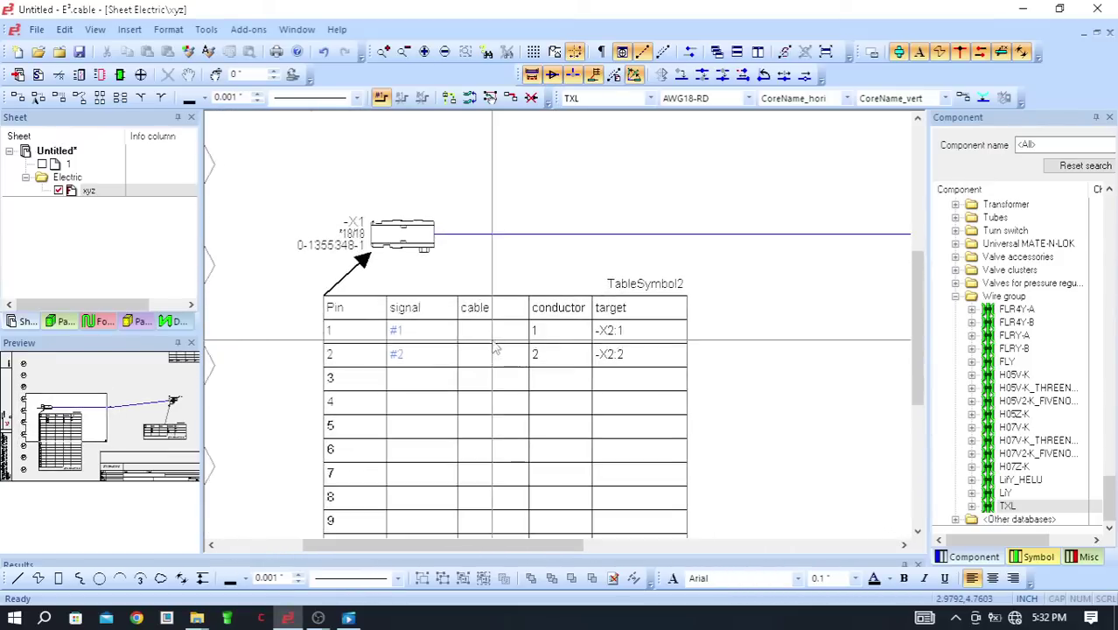
pyautogui.scroll(1, 495, 348)
pyautogui.scroll(-3, 488, 262)
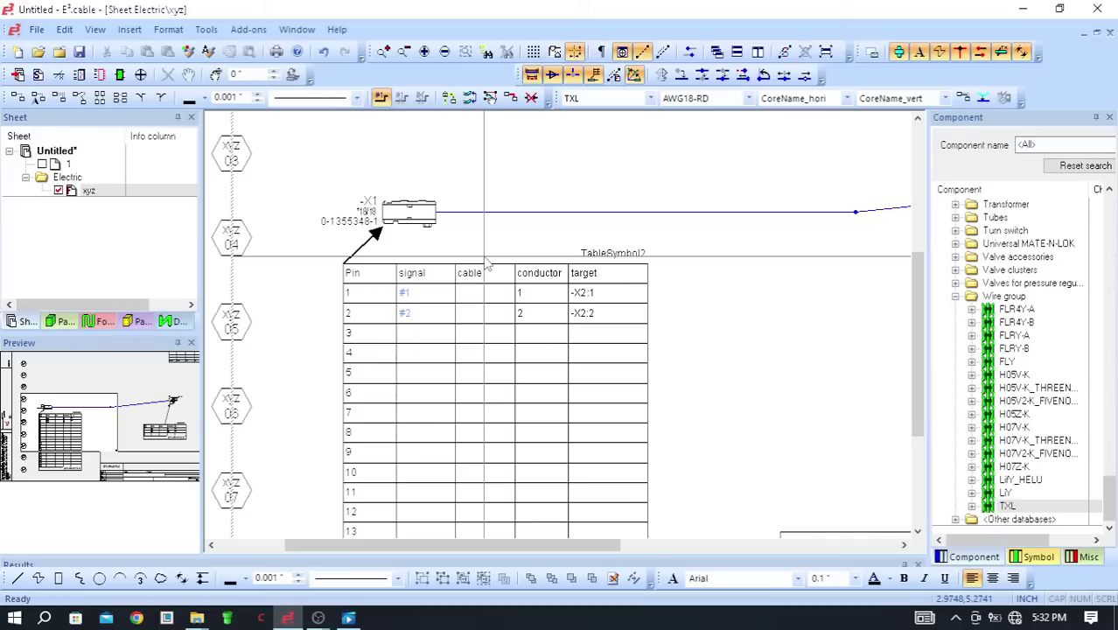
pyautogui.scroll(-3, 491, 315)
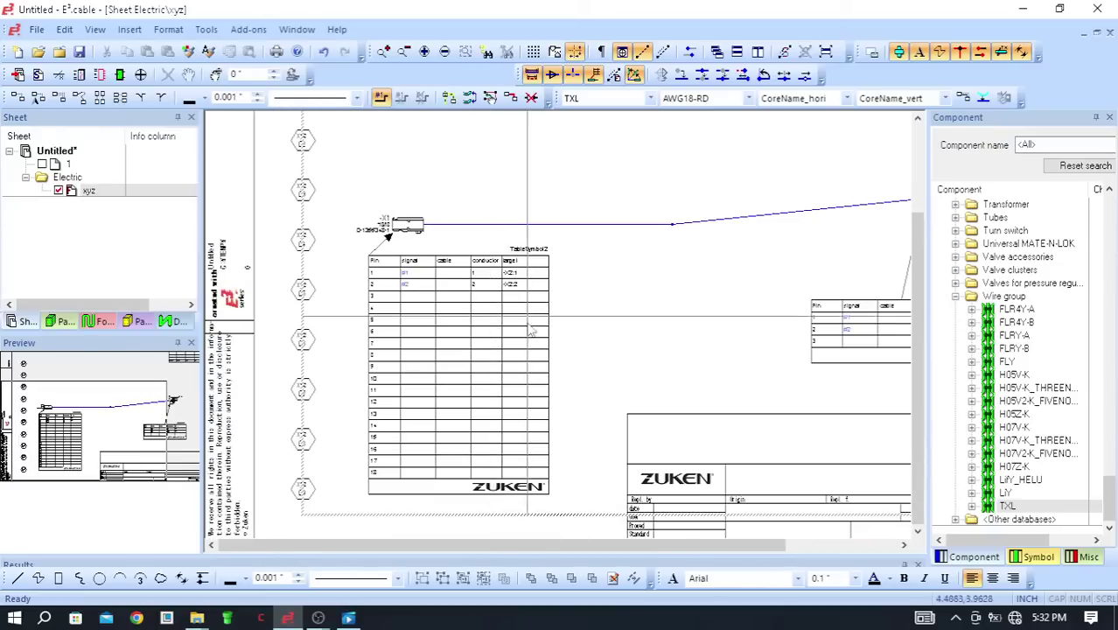
pyautogui.scroll(2, 394, 218)
pyautogui.scroll(-2, 385, 210)
pyautogui.scroll(2, 385, 208)
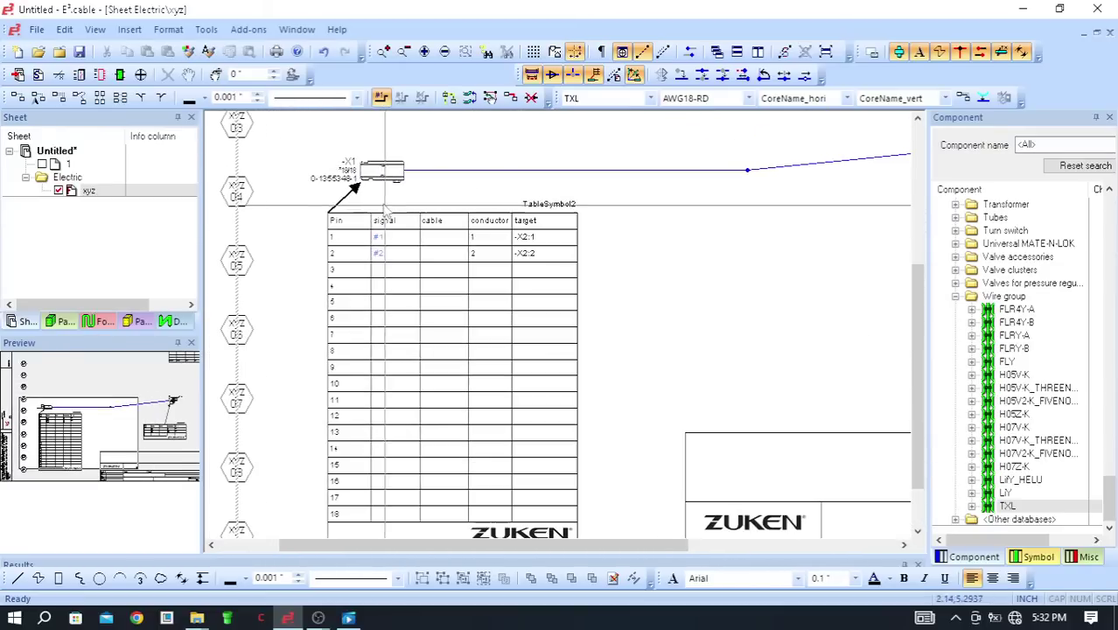
pyautogui.scroll(1, 385, 213)
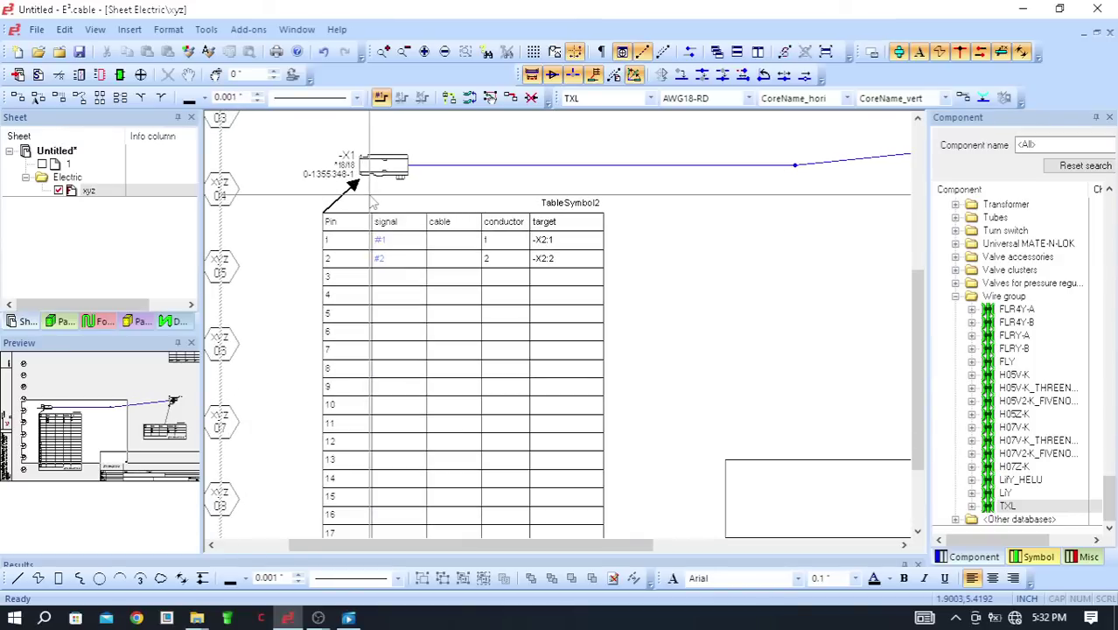
pyautogui.scroll(-1, 368, 219)
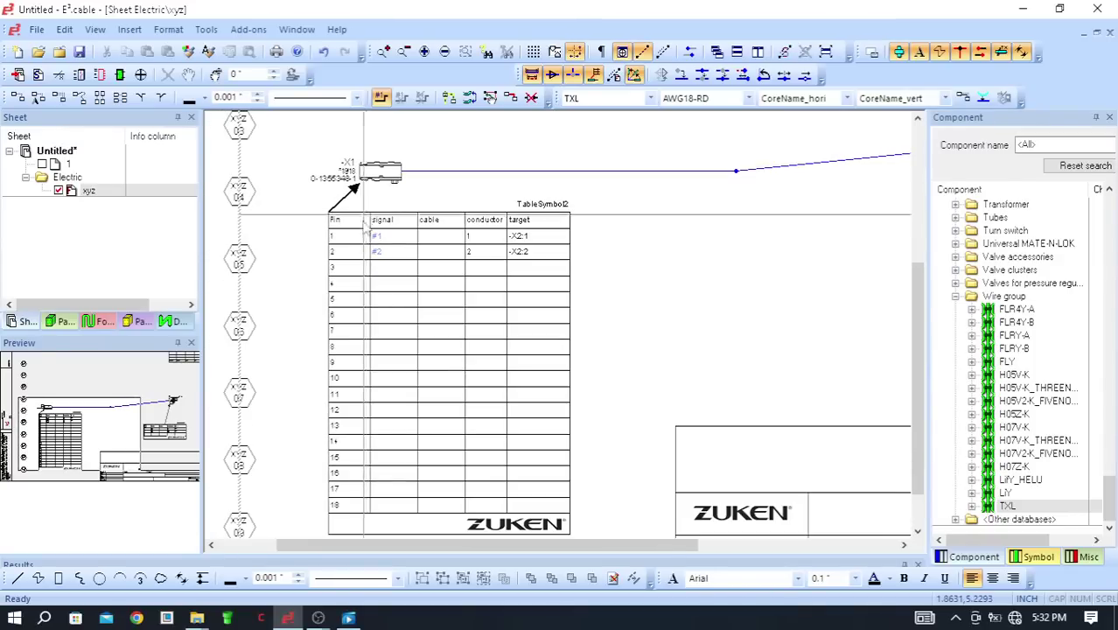
pyautogui.scroll(-3, 360, 219)
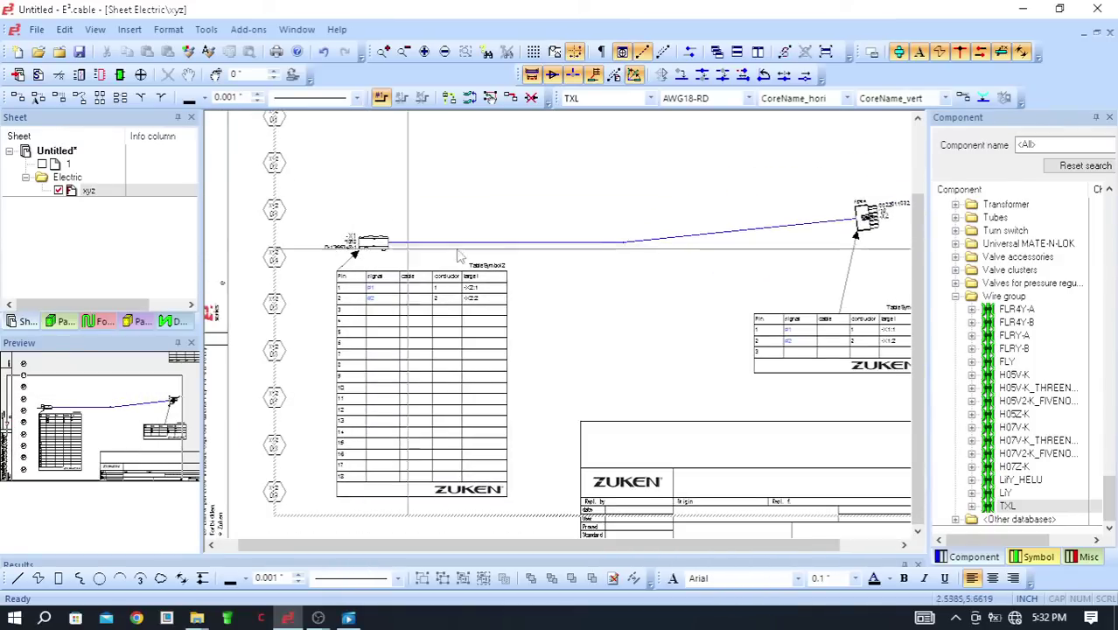
pyautogui.scroll(-1, 840, 258)
pyautogui.scroll(3, 875, 367)
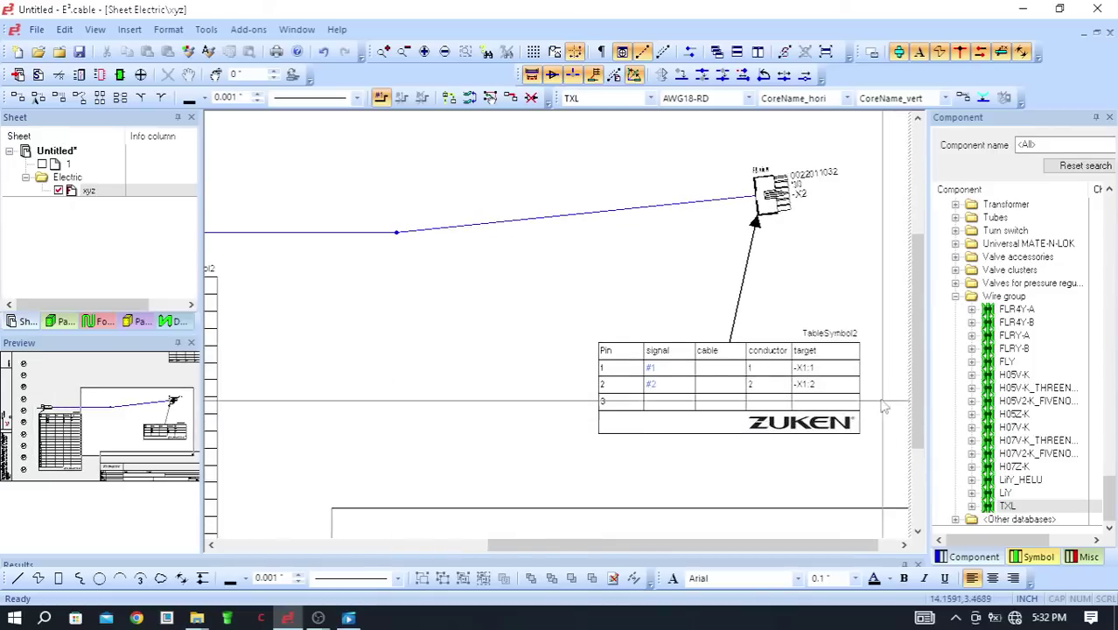
pyautogui.scroll(2, 884, 406)
pyautogui.scroll(-1, 662, 404)
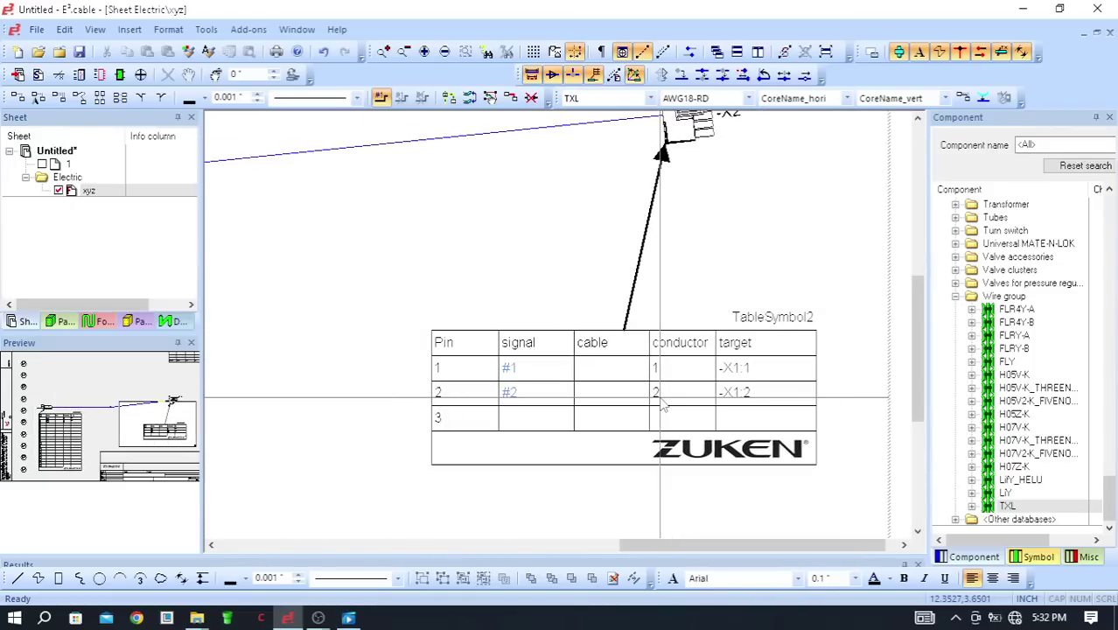
pyautogui.scroll(-2, 662, 404)
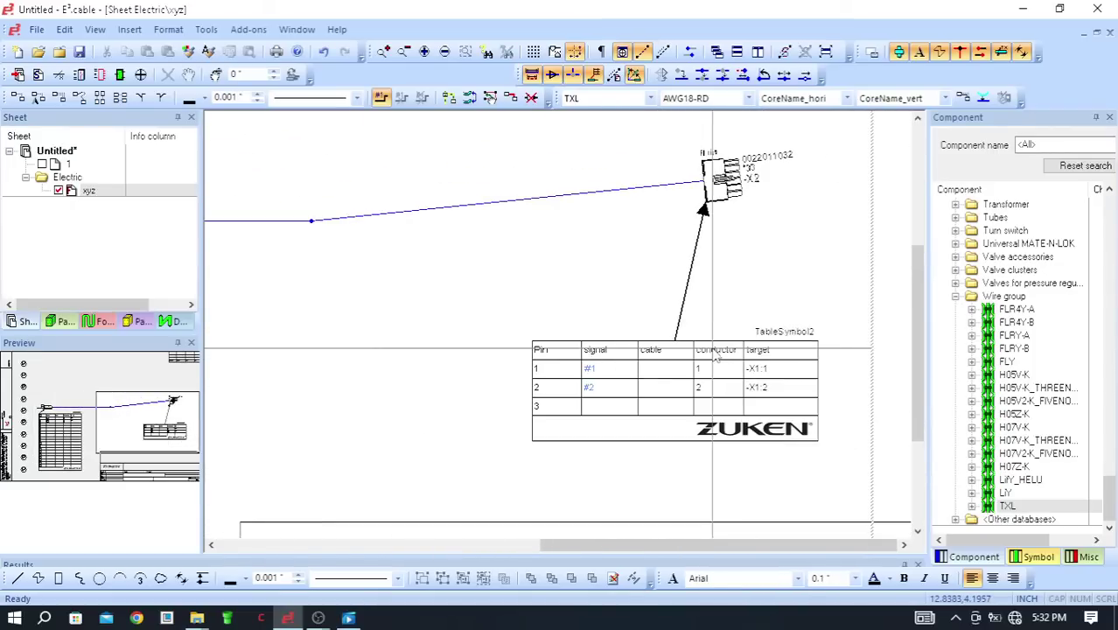
pyautogui.scroll(2, 716, 356)
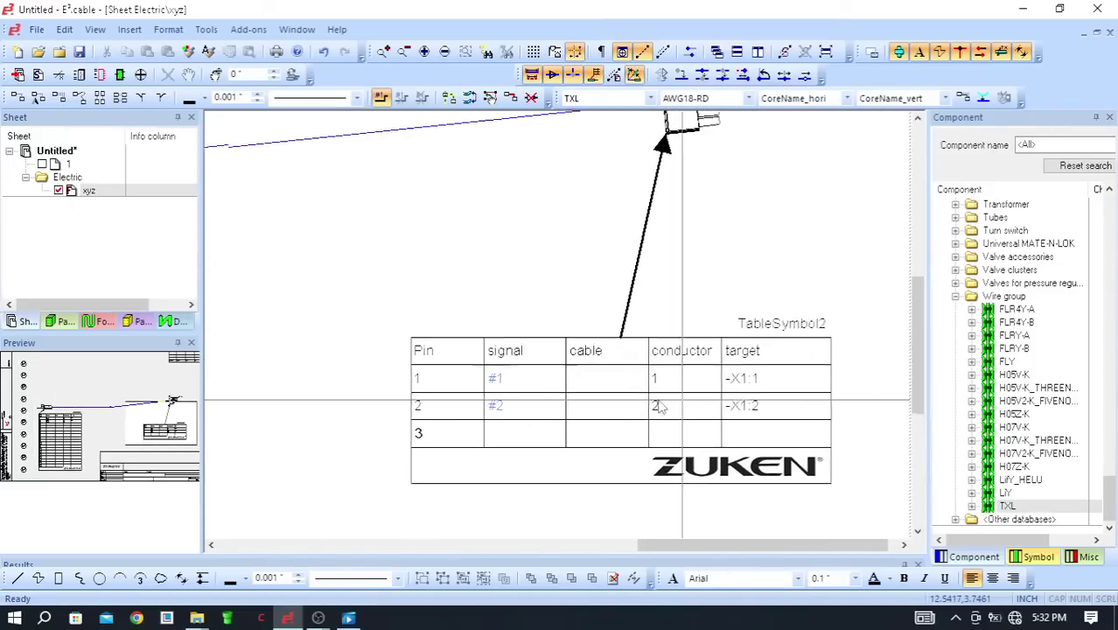
pyautogui.scroll(2, 371, 377)
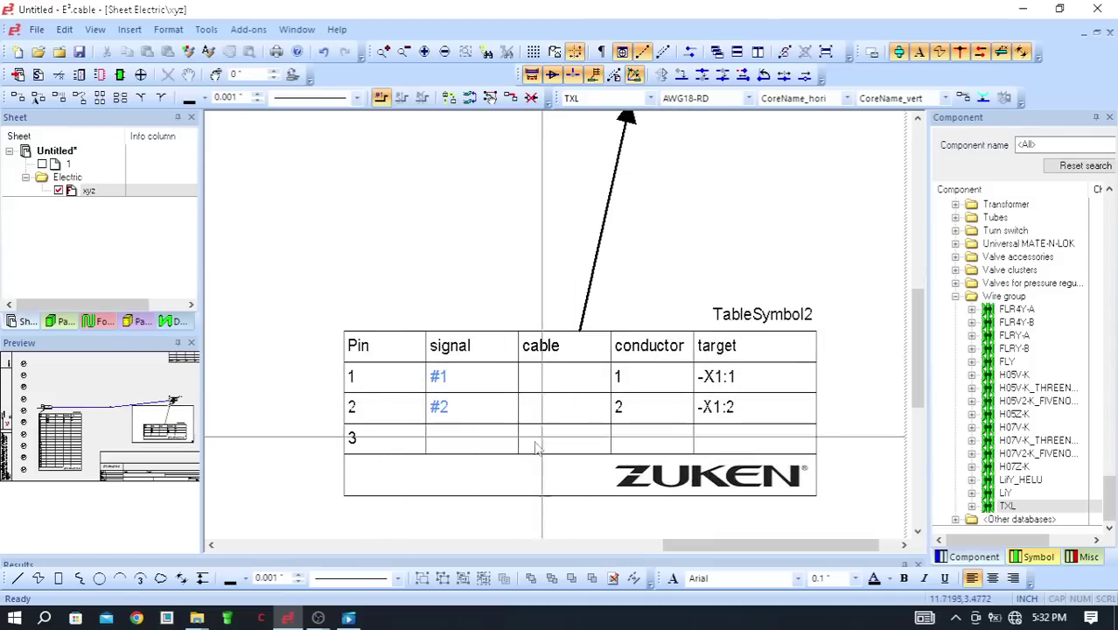
pyautogui.scroll(-3, 529, 446)
pyautogui.scroll(5, 710, 315)
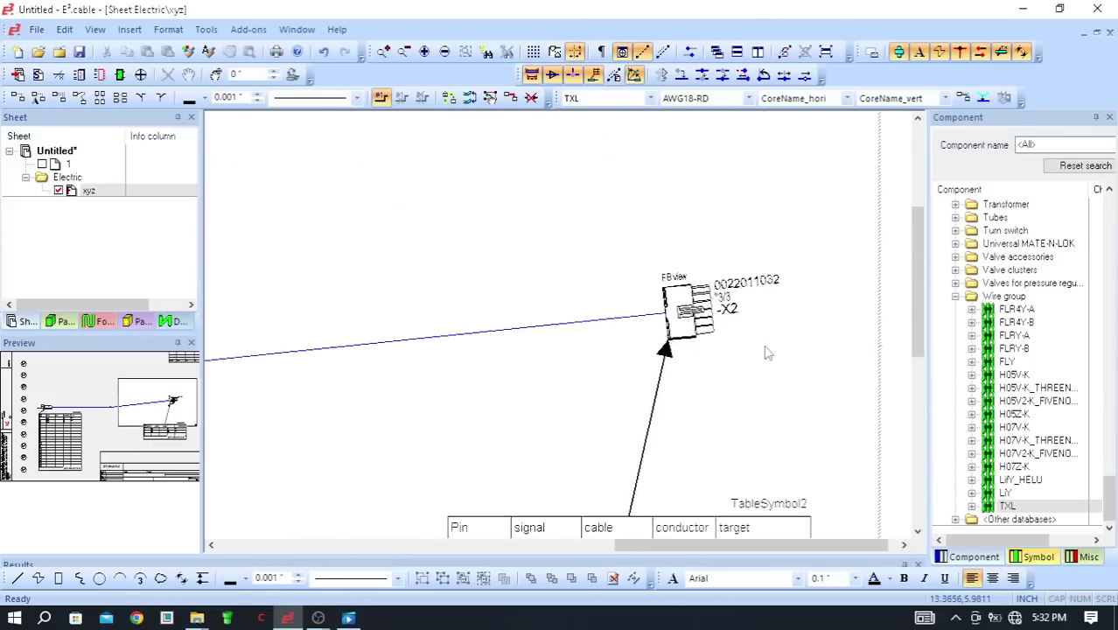
pyautogui.scroll(1, 697, 312)
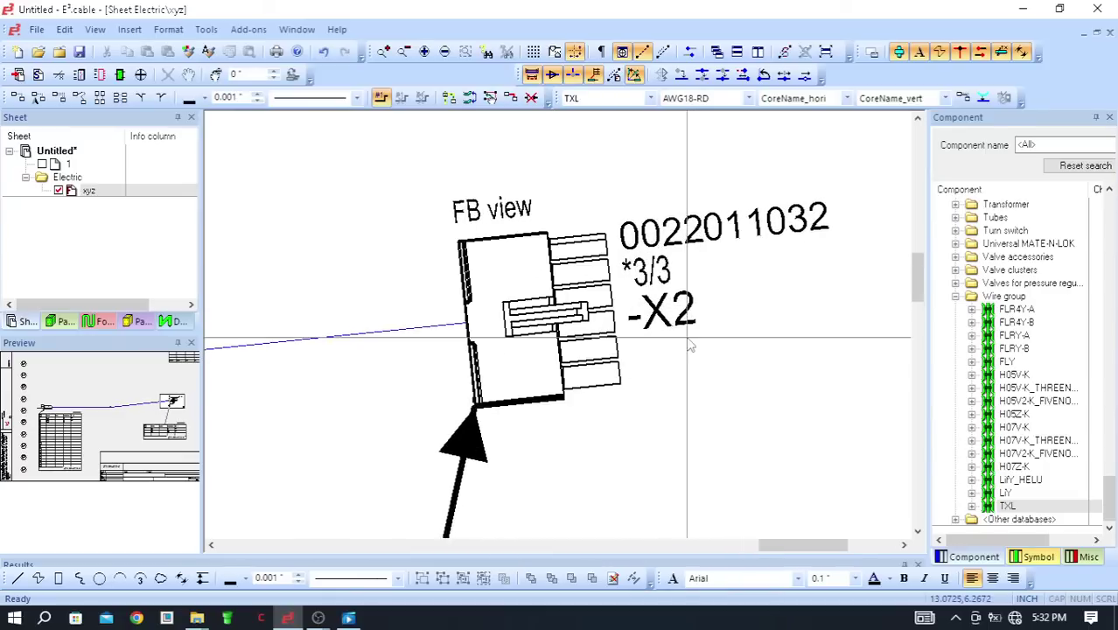
pyautogui.scroll(-2, 569, 358)
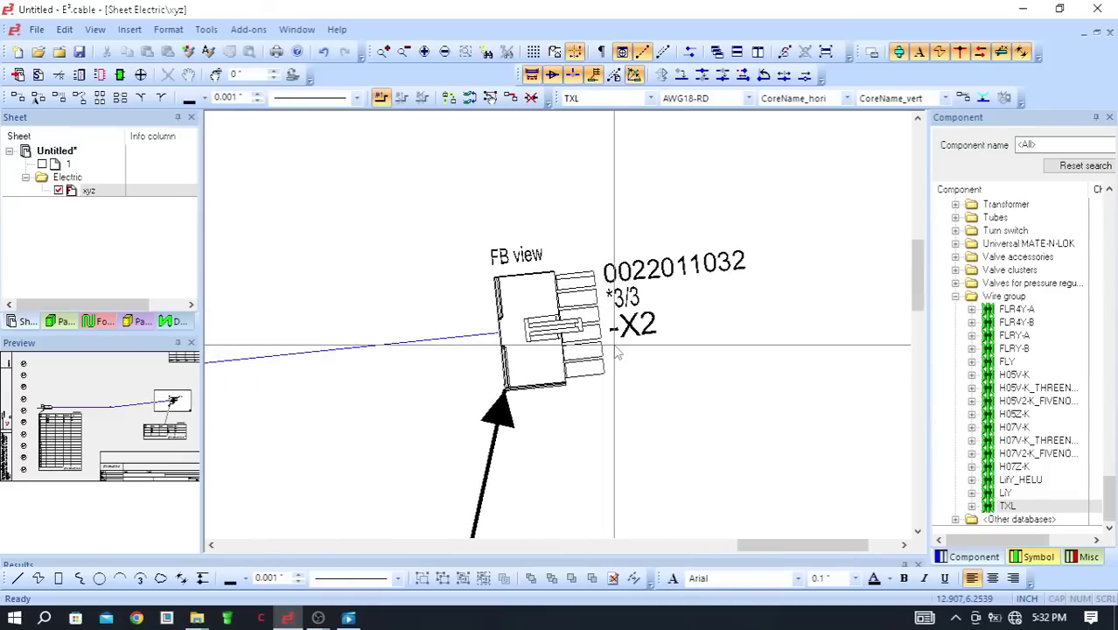
pyautogui.scroll(-1, 616, 351)
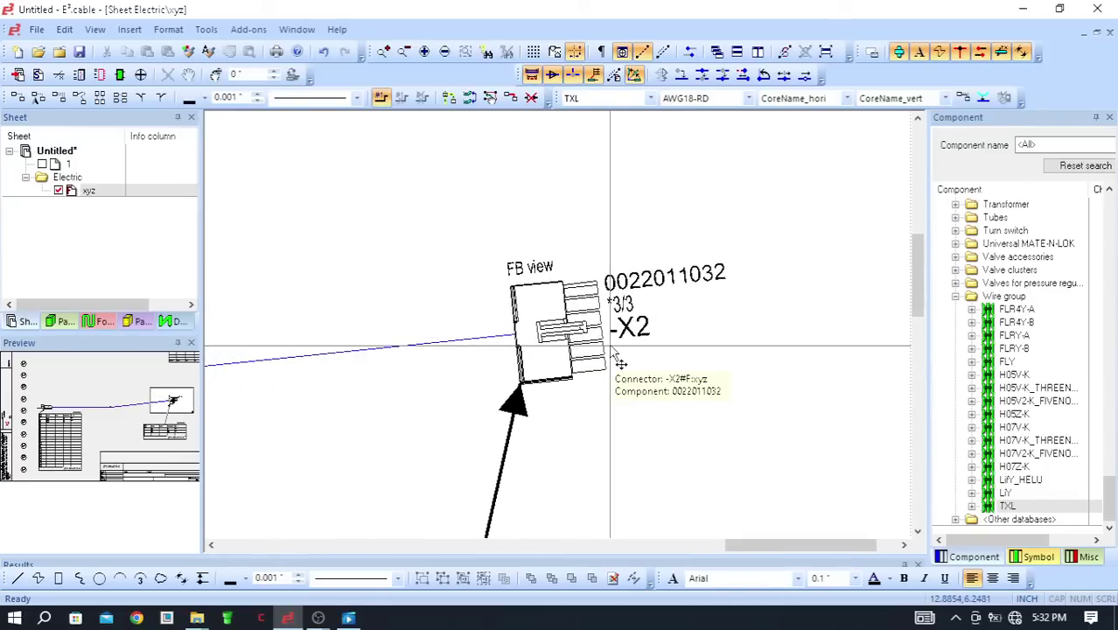
pyautogui.scroll(-1, 578, 357)
pyautogui.scroll(1, 535, 354)
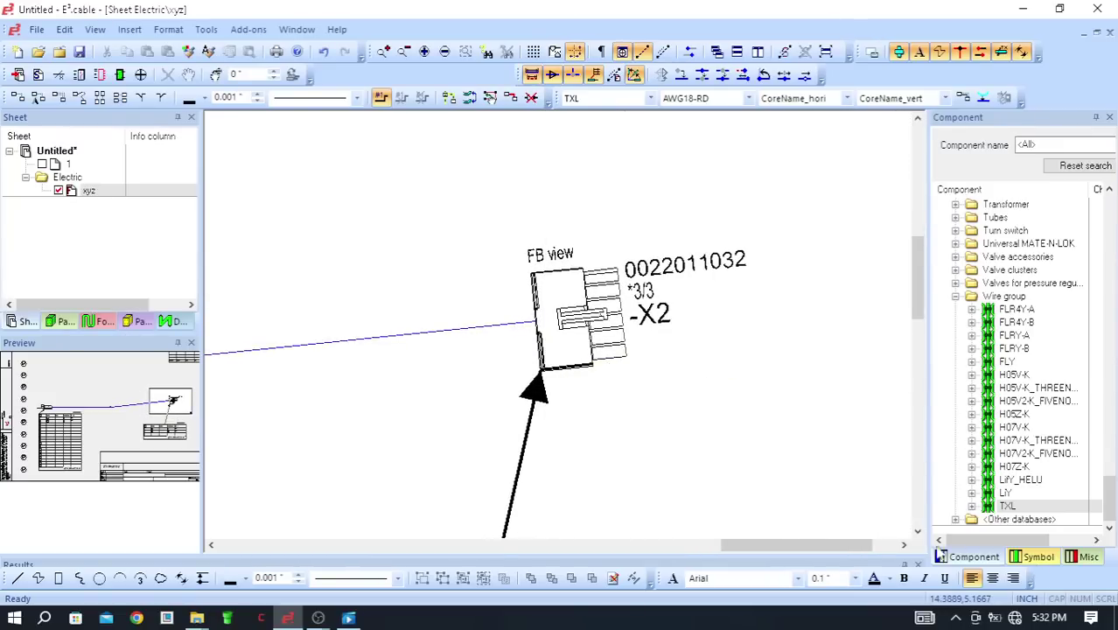
pyautogui.scroll(-2, 656, 263)
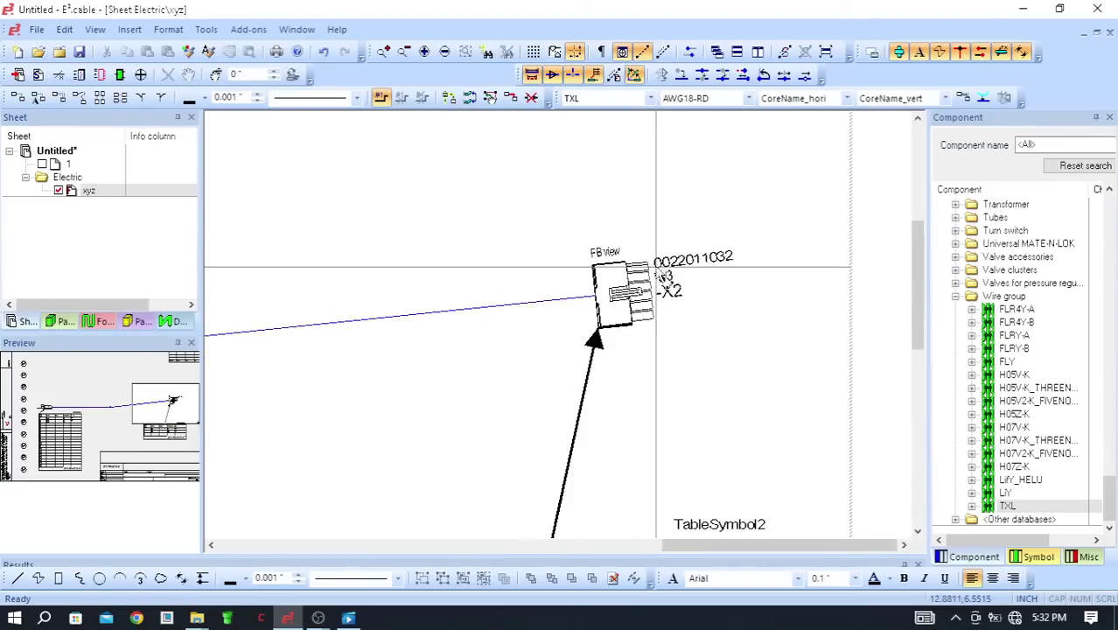
pyautogui.scroll(-2, 663, 274)
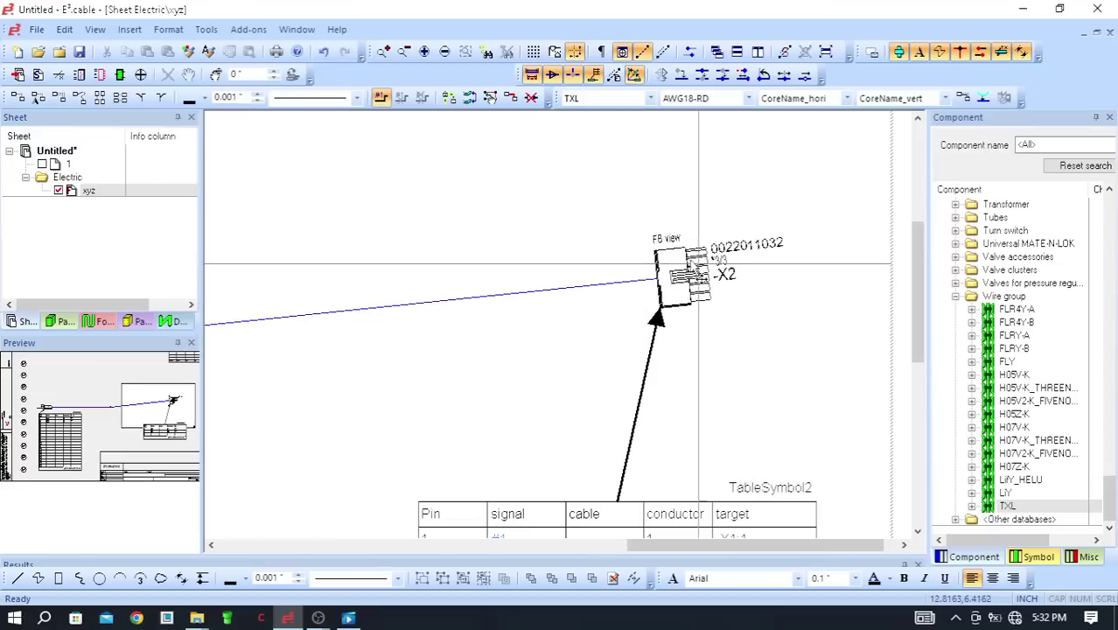
pyautogui.scroll(-2, 699, 263)
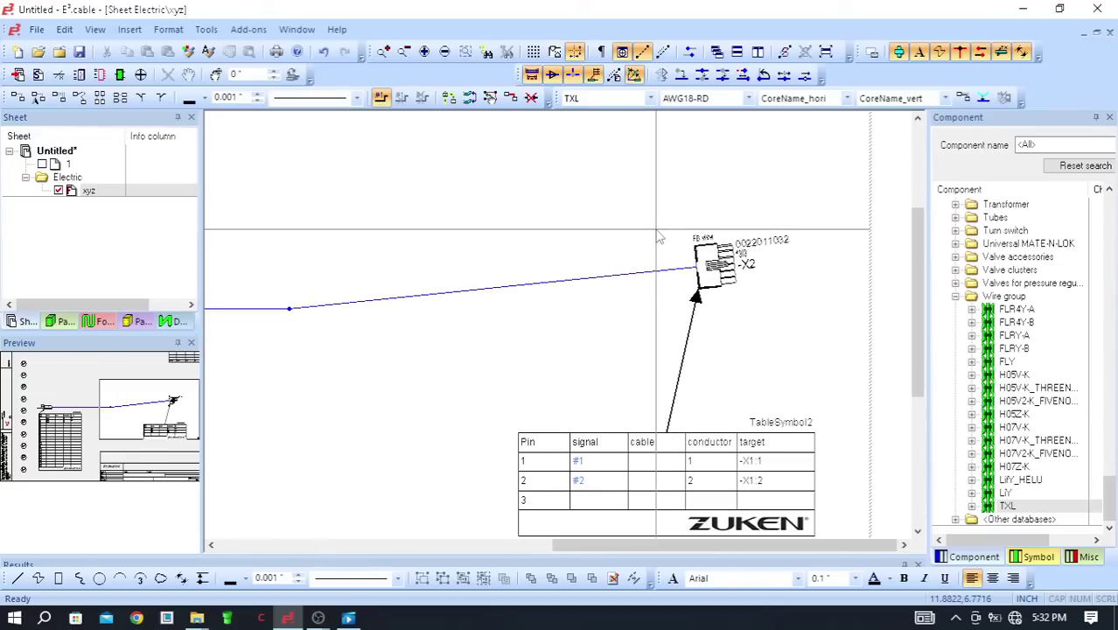
pyautogui.scroll(1, 798, 278)
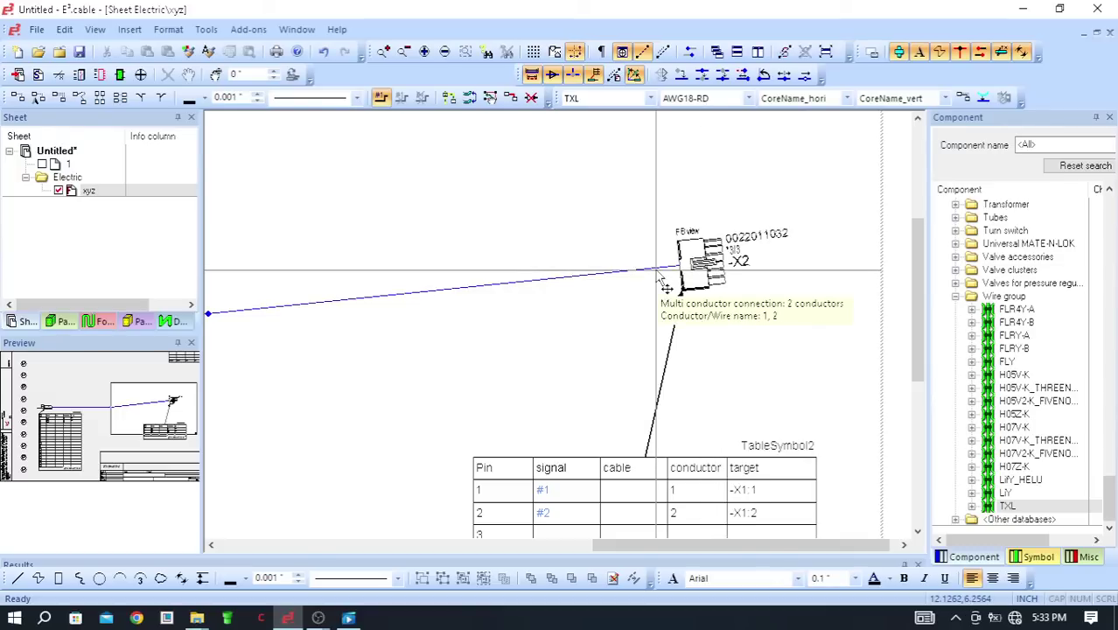
pyautogui.scroll(-3, 670, 286)
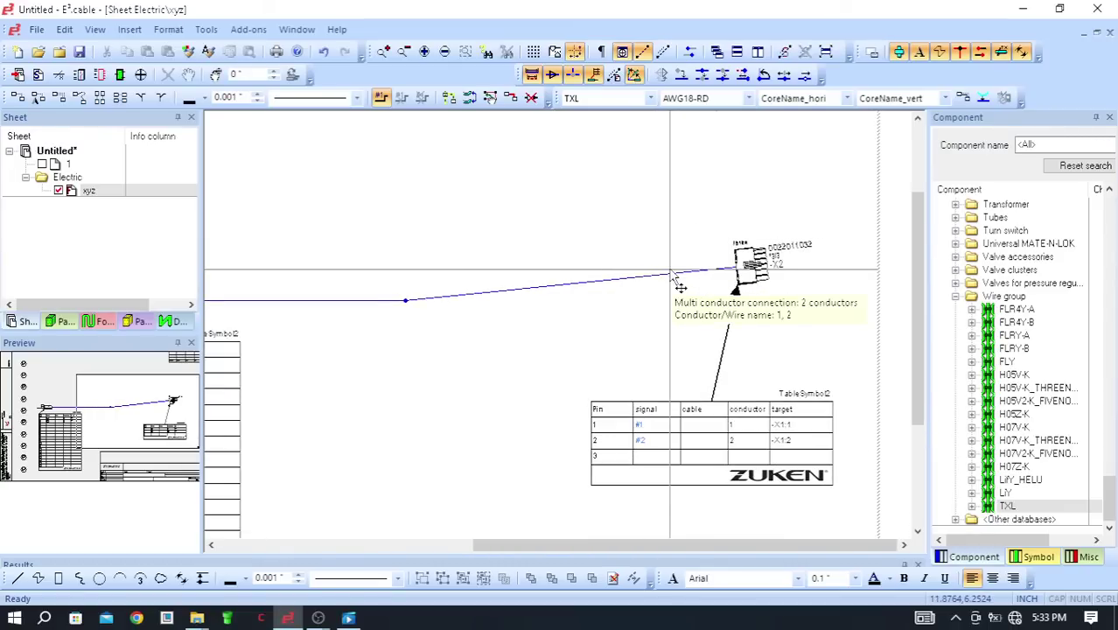
pyautogui.scroll(-2, 674, 276)
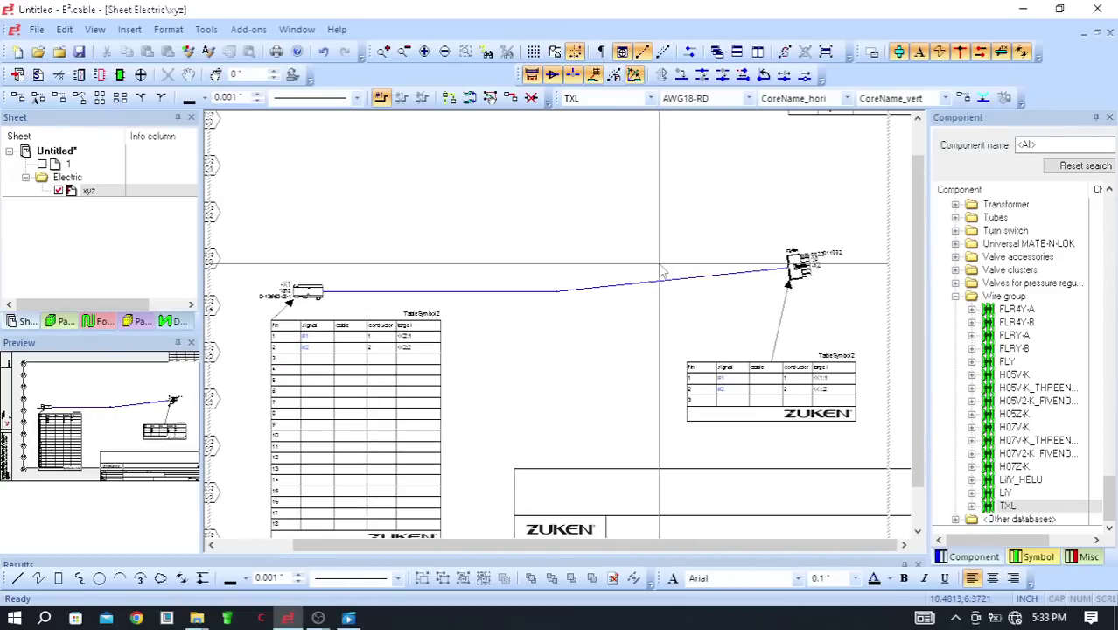
pyautogui.scroll(-3, 663, 273)
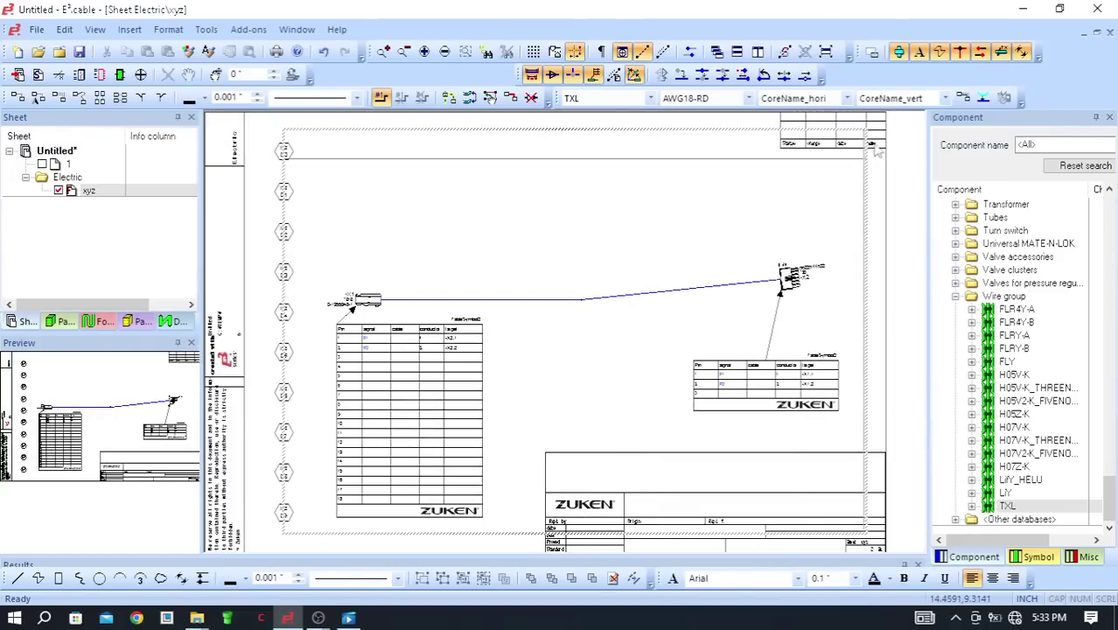
pyautogui.scroll(2, 743, 220)
pyautogui.scroll(-2, 891, 147)
pyautogui.scroll(3, 884, 153)
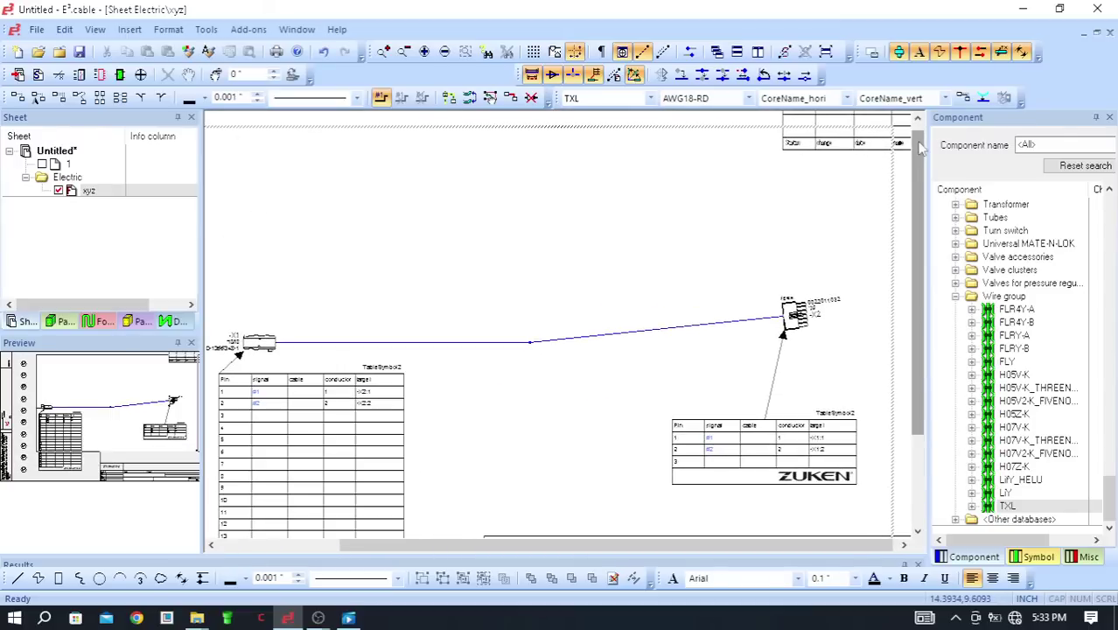
pyautogui.scroll(3, 880, 158)
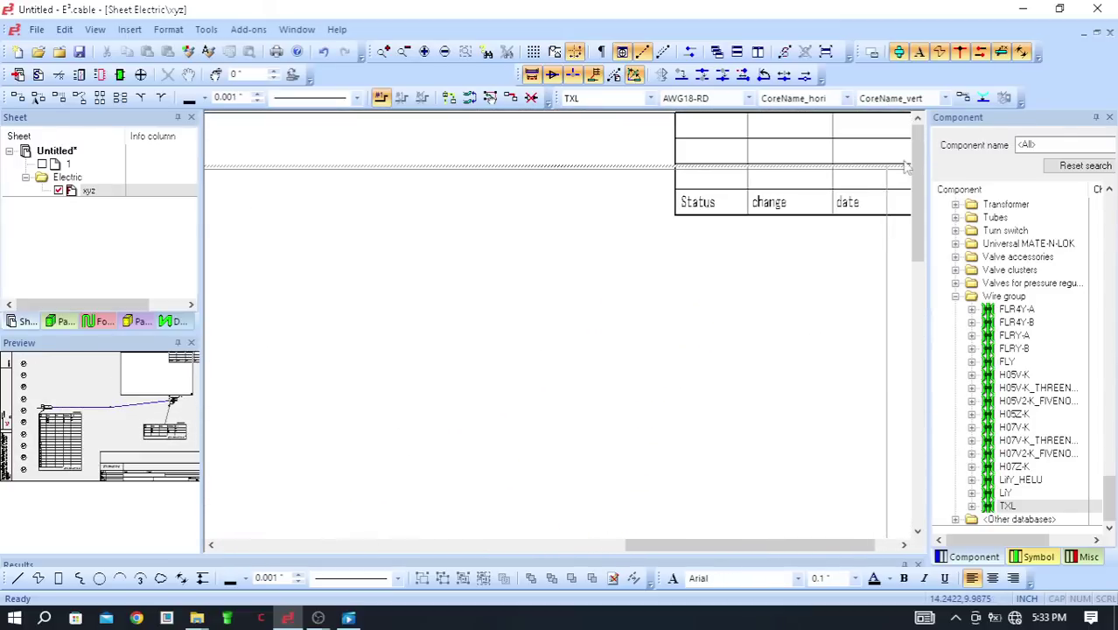
pyautogui.moveTo(920, 197); pyautogui.dragTo(919, 455)
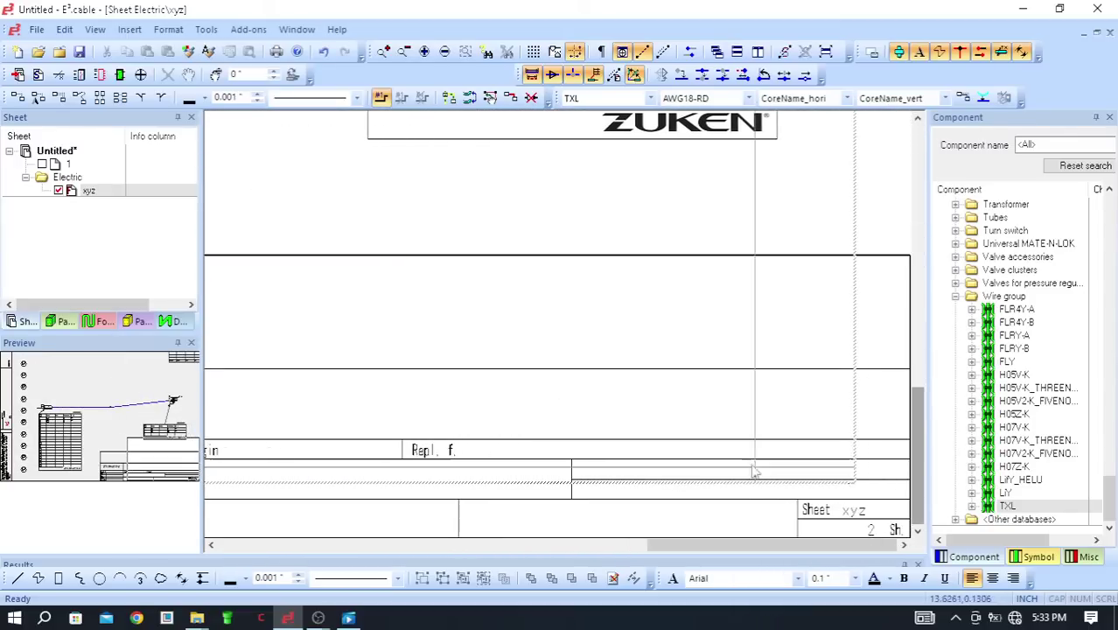
pyautogui.scroll(1, 722, 428)
pyautogui.scroll(-1, 716, 392)
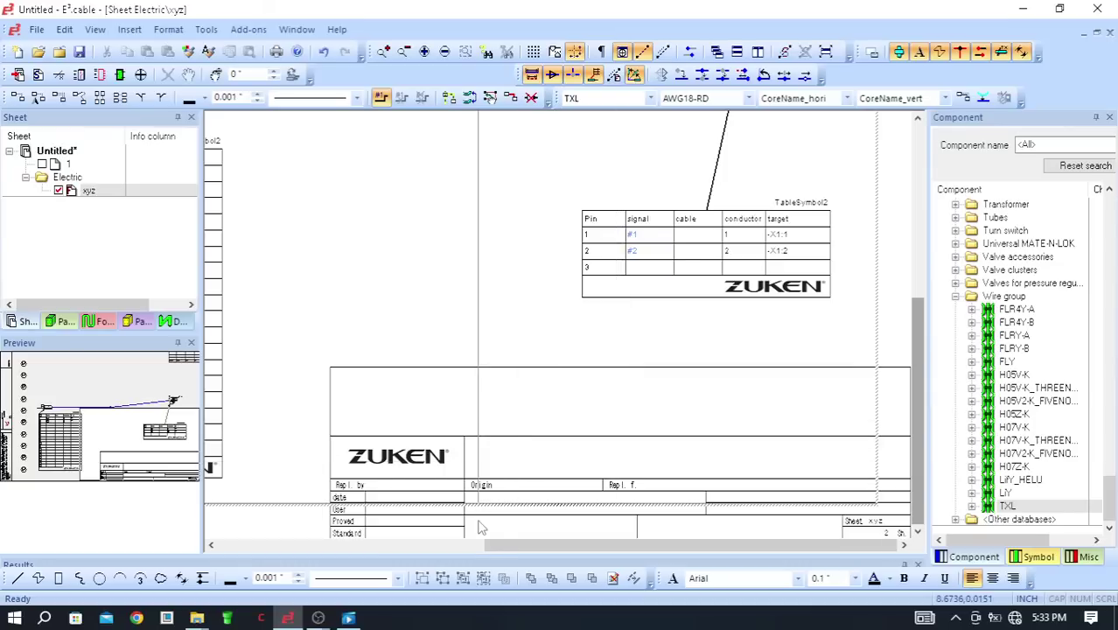
pyautogui.scroll(-1, 657, 438)
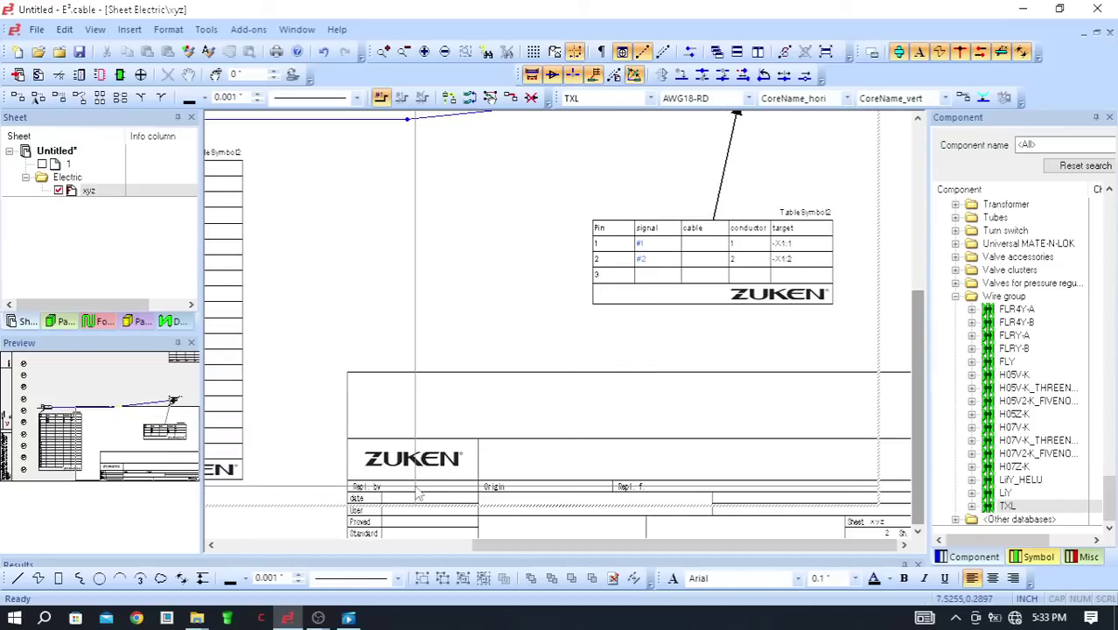
pyautogui.scroll(-2, 726, 424)
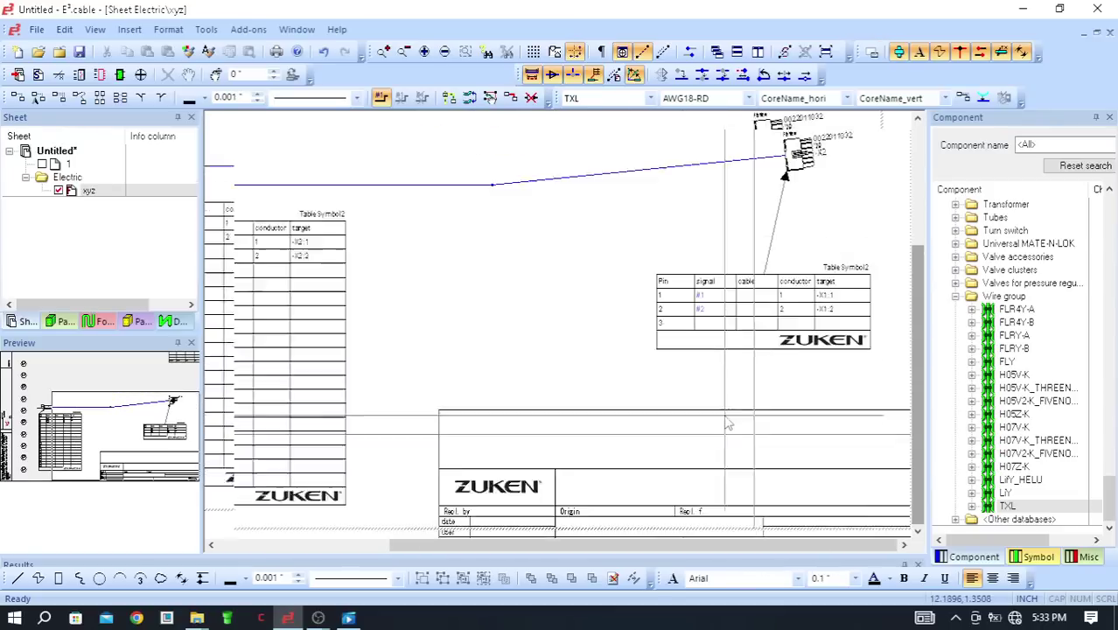
pyautogui.scroll(-1, 730, 423)
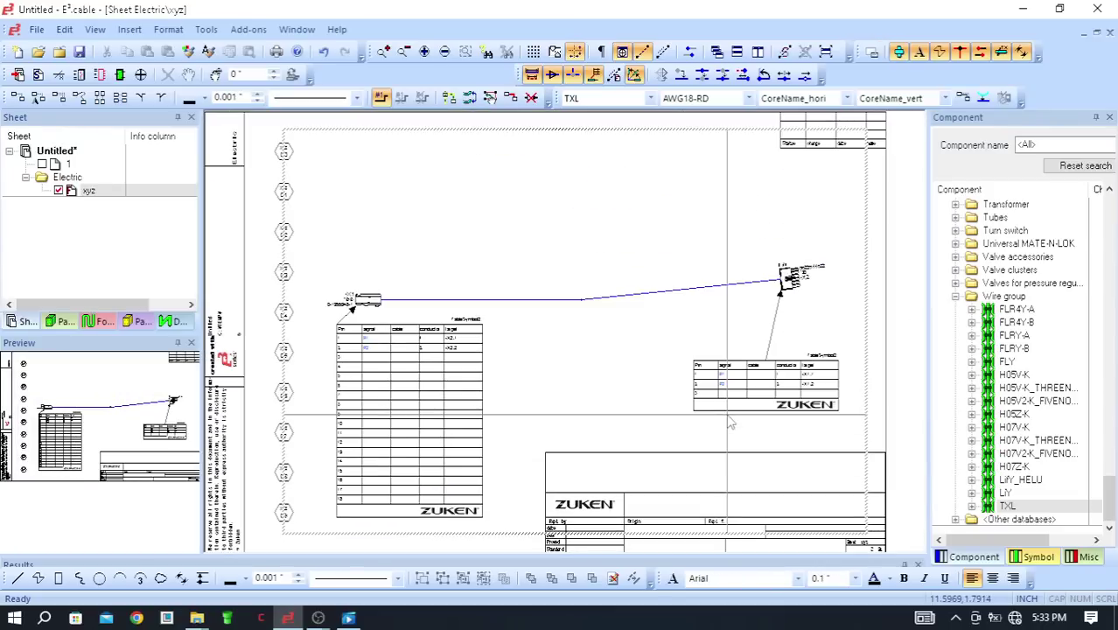